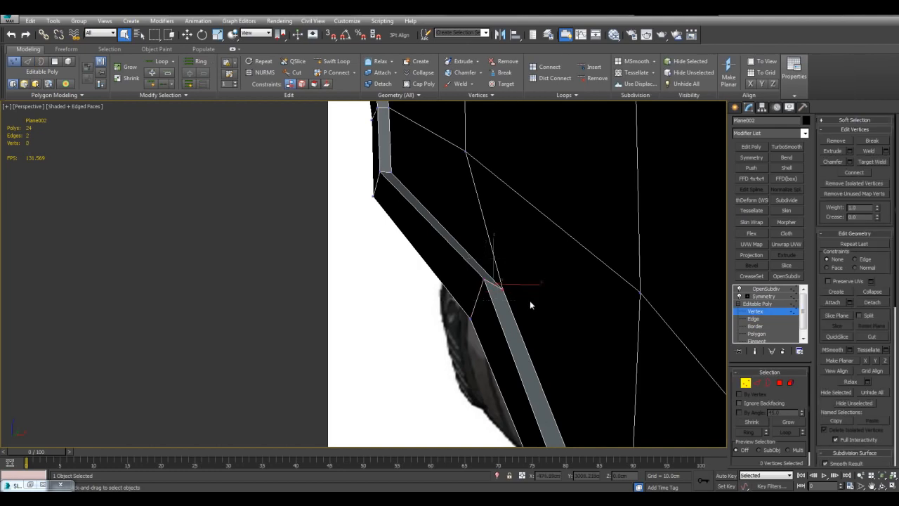
# Select the paired vertices at the visor rim's corner bends and compare the corners with the front reference image.
pyautogui.moveTo(534, 307); pyautogui.dragTo(551, 328, button='middle')
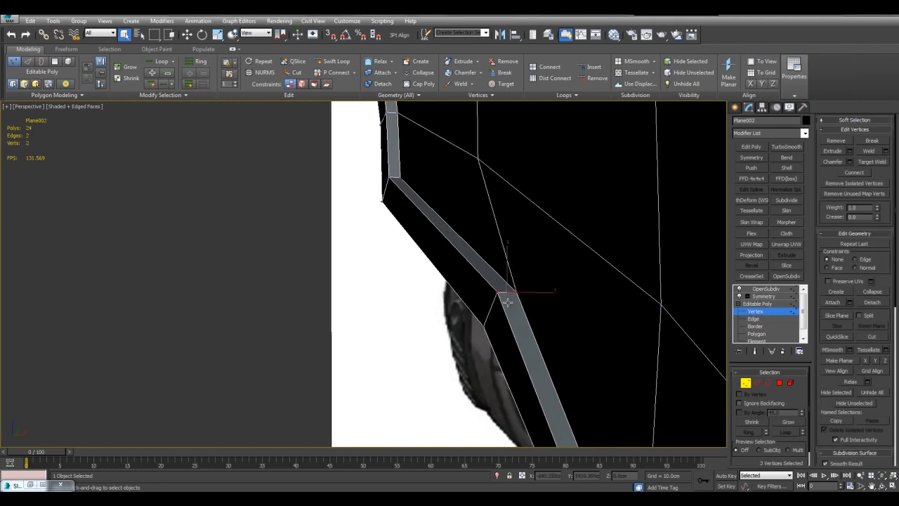
pyautogui.moveTo(380, 170); pyautogui.dragTo(416, 185)
pyautogui.keyDown('alt'); pyautogui.moveTo(441, 230); pyautogui.dragTo(493, 314, button='middle'); pyautogui.keyUp('alt')
pyautogui.hotkey('alt', 'w')
pyautogui.hotkey('alt', 'w')
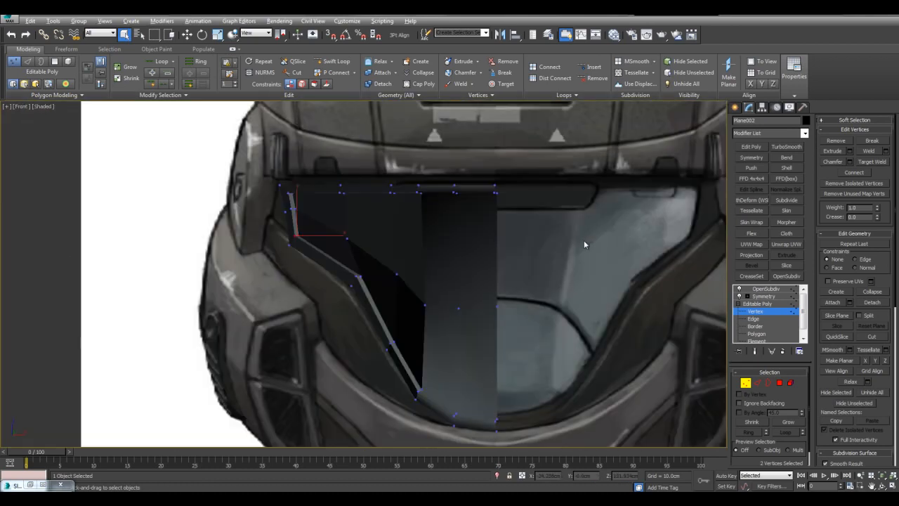
pyautogui.moveTo(565, 236); pyautogui.dragTo(458, 262, button='middle')
pyautogui.press('q')
pyautogui.scroll(2, 458, 262)
# Select the two edges at the visor rim's lower bend and adjust their crease against the side reference image.
pyautogui.press('2')
pyautogui.moveTo(411, 250); pyautogui.dragTo(465, 298)
pyautogui.keyDown('alt'); pyautogui.moveTo(421, 276); pyautogui.dragTo(413, 231); pyautogui.keyUp('alt')
pyautogui.scroll(2, 457, 248)
pyautogui.moveTo(506, 268); pyautogui.dragTo(531, 275, button='middle')
pyautogui.press('q')
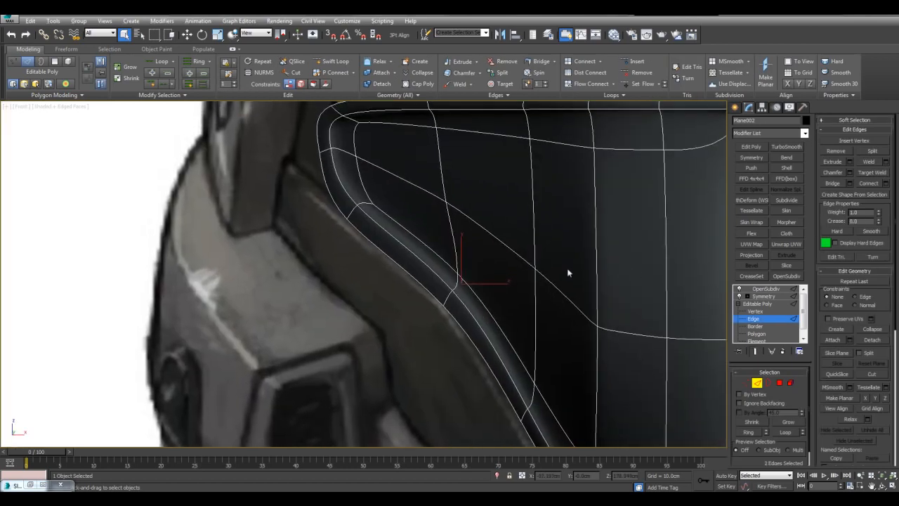
pyautogui.hotkey('alt', 'w')
pyautogui.middleClick(307, 345)
pyautogui.hotkey('alt', 'w')
pyautogui.moveTo(625, 279); pyautogui.dragTo(610, 294, button='middle')
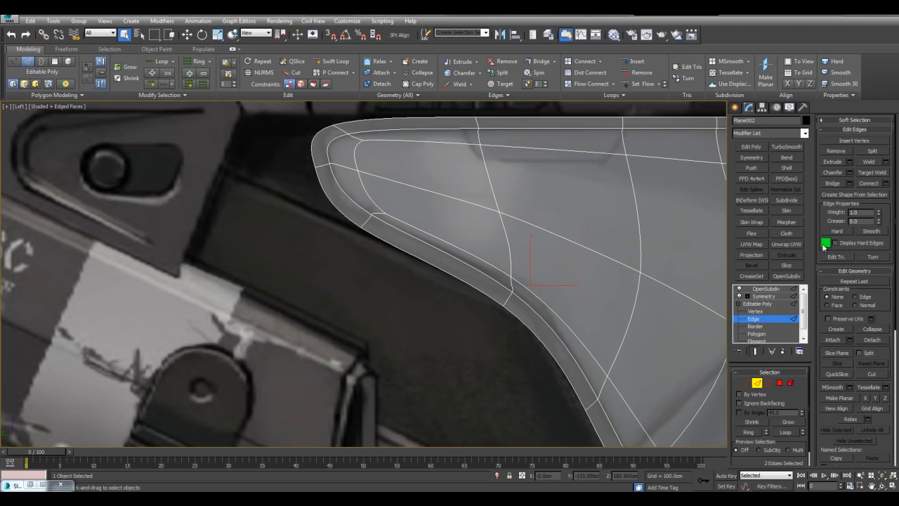
pyautogui.moveTo(878, 223)
pyautogui.mouseDown()
pyautogui.moveTo(881, 202)
pyautogui.moveTo(874, 229)
pyautogui.moveTo(878, 214)
pyautogui.mouseUp()
pyautogui.hotkey('ctrl', 'q')
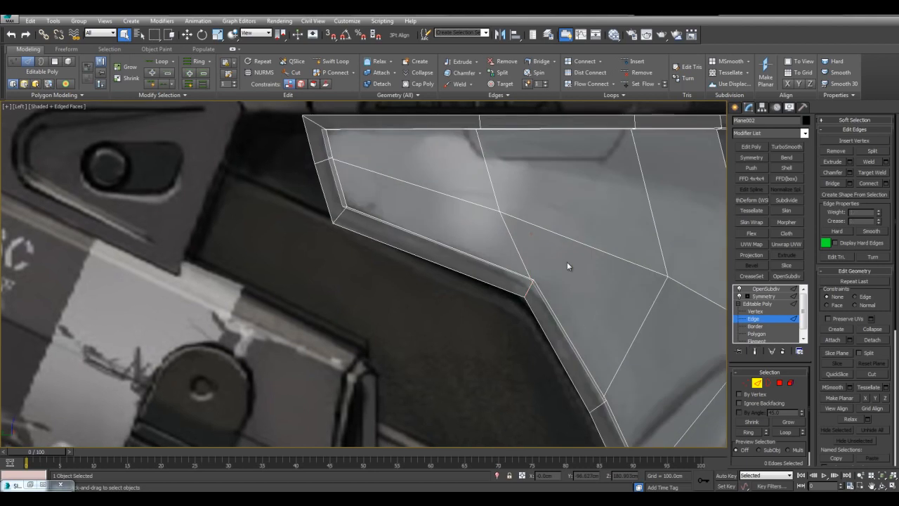
# Nudge the interior vertex in the middle of the visor in the side view and set the movement constraint to Face.
pyautogui.press('1')
pyautogui.scroll(-2, 590, 252)
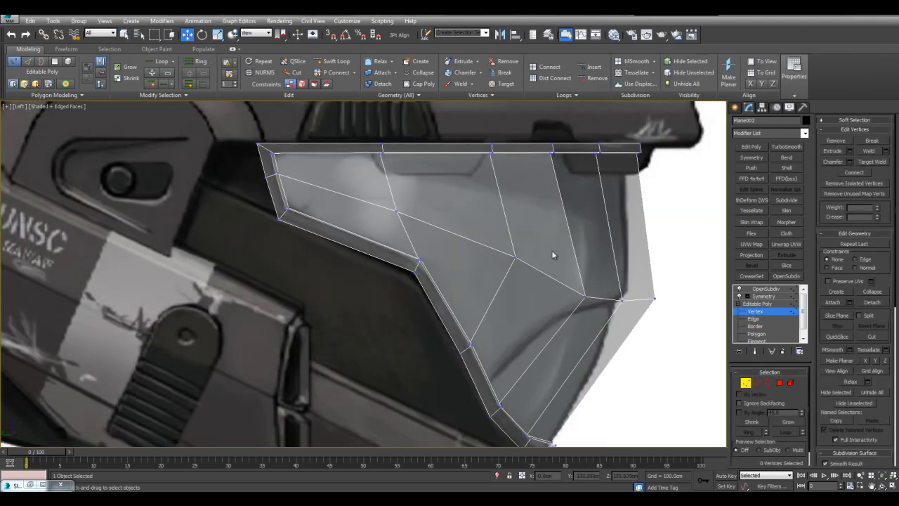
pyautogui.moveTo(536, 276); pyautogui.dragTo(535, 275)
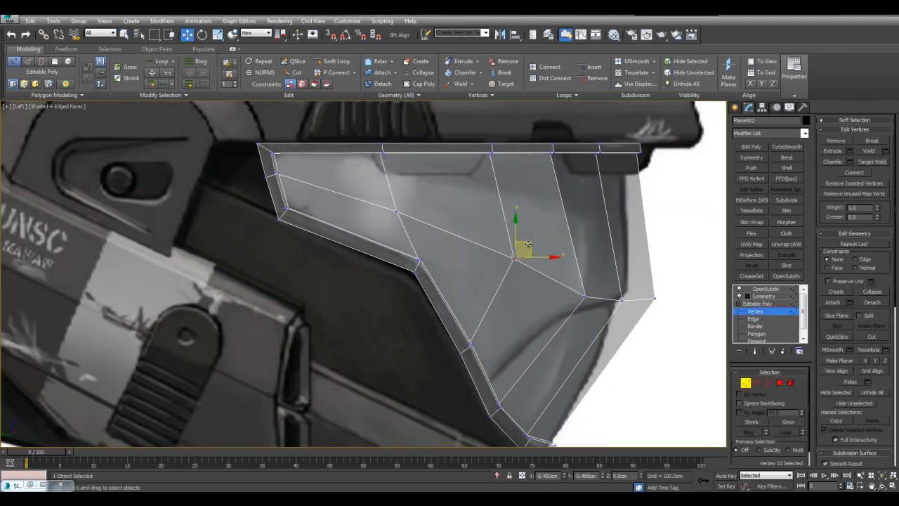
pyautogui.moveTo(529, 246); pyautogui.dragTo(538, 251, button='middle')
pyautogui.moveTo(632, 244); pyautogui.dragTo(546, 263, button='middle')
pyautogui.hotkey('alt', 'w')
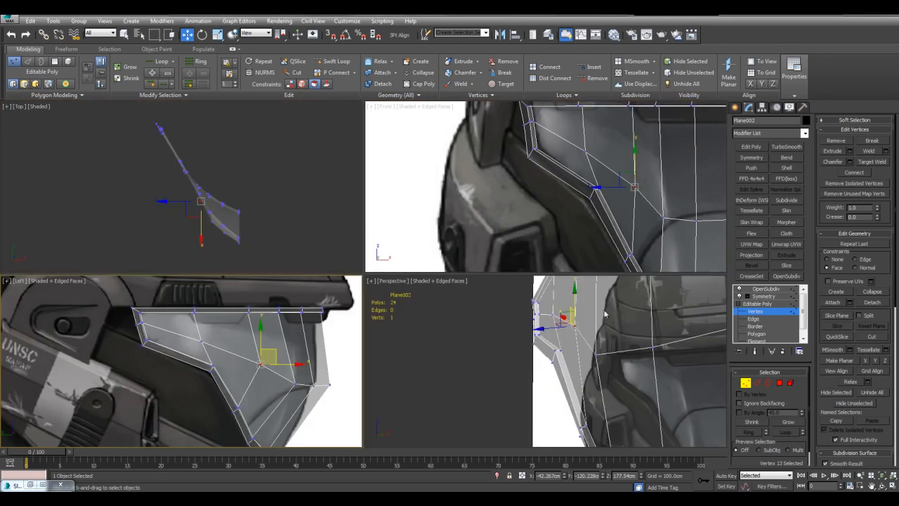
pyautogui.hotkey('alt', 'w')
pyautogui.keyDown('alt'); pyautogui.moveTo(524, 300); pyautogui.dragTo(493, 264, button='middle'); pyautogui.keyUp('alt')
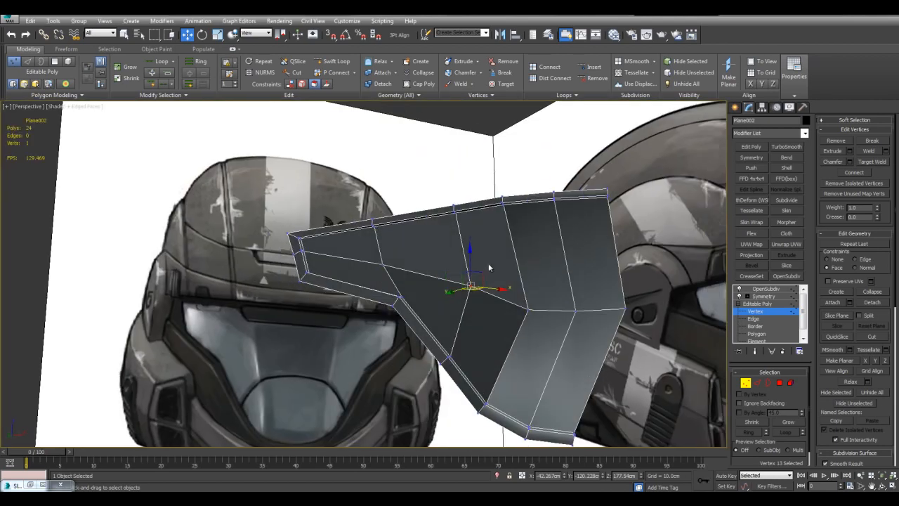
pyautogui.moveTo(483, 281); pyautogui.dragTo(541, 299)
pyautogui.hotkey('ctrl', 'z')
pyautogui.keyDown('alt'); pyautogui.moveTo(542, 299); pyautogui.dragTo(481, 274, button='middle'); pyautogui.keyUp('alt')
pyautogui.moveTo(471, 271); pyautogui.dragTo(451, 324)
pyautogui.hotkey('ctrl', 'z')
pyautogui.hotkey('shift', 'x')
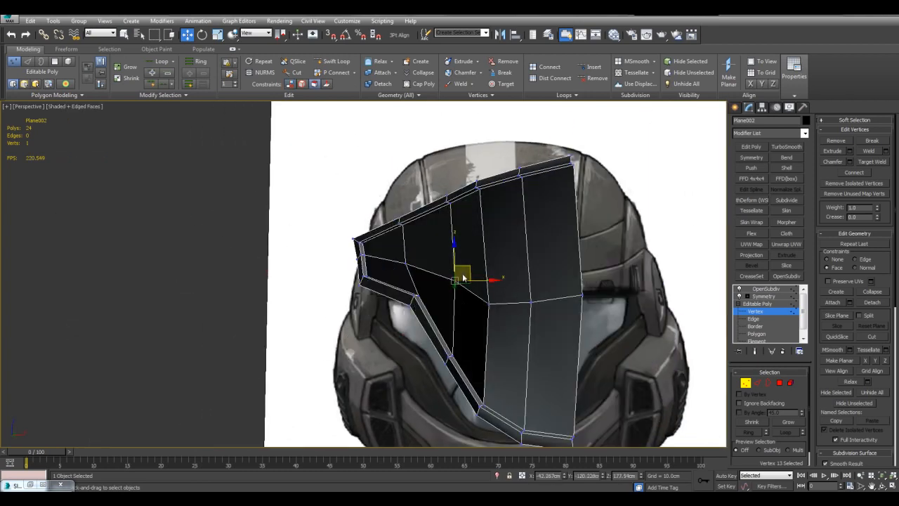
pyautogui.moveTo(469, 266); pyautogui.dragTo(419, 258)
pyautogui.hotkey('ctrl', 'z')
# Adjust the position of the visor's middle interior vertices in the perspective view and set the movement constraint to None.
pyautogui.keyDown('alt'); pyautogui.moveTo(420, 273); pyautogui.dragTo(522, 281, button='middle'); pyautogui.keyUp('alt')
pyautogui.moveTo(466, 297); pyautogui.dragTo(451, 294)
pyautogui.keyDown('alt'); pyautogui.moveTo(489, 307); pyautogui.dragTo(514, 316, button='middle'); pyautogui.keyUp('alt')
pyautogui.click(518, 325)
pyautogui.moveTo(506, 313); pyautogui.dragTo(503, 309)
pyautogui.moveTo(460, 282)
pyautogui.mouseDown(button='middle')
pyautogui.moveTo(487, 284)
pyautogui.moveTo(475, 243)
pyautogui.moveTo(494, 253)
pyautogui.moveTo(506, 242)
pyautogui.moveTo(537, 295)
pyautogui.moveTo(526, 263)
pyautogui.moveTo(472, 270)
pyautogui.moveTo(494, 273)
pyautogui.moveTo(517, 302)
pyautogui.moveTo(493, 273)
pyautogui.mouseUp(button='middle')
pyautogui.click(468, 266)
# Select the complete outer edge loop of the visor rim in edge mode.
pyautogui.press('q')
pyautogui.press('2')
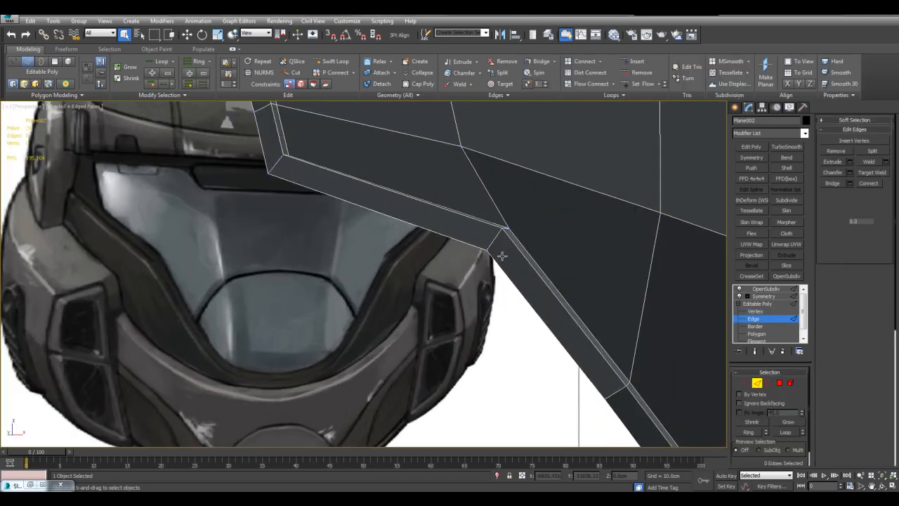
pyautogui.scroll(3, 555, 321)
pyautogui.moveTo(538, 325); pyautogui.dragTo(512, 259, button='middle')
pyautogui.click(491, 258)
pyautogui.scroll(-5, 500, 259)
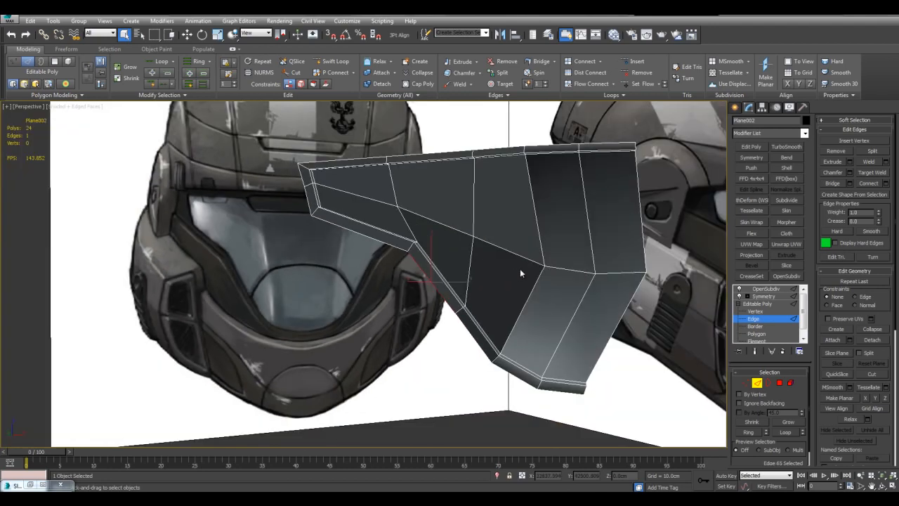
pyautogui.hotkey('alt', 'l')
pyautogui.moveTo(543, 276); pyautogui.dragTo(537, 281, button='middle')
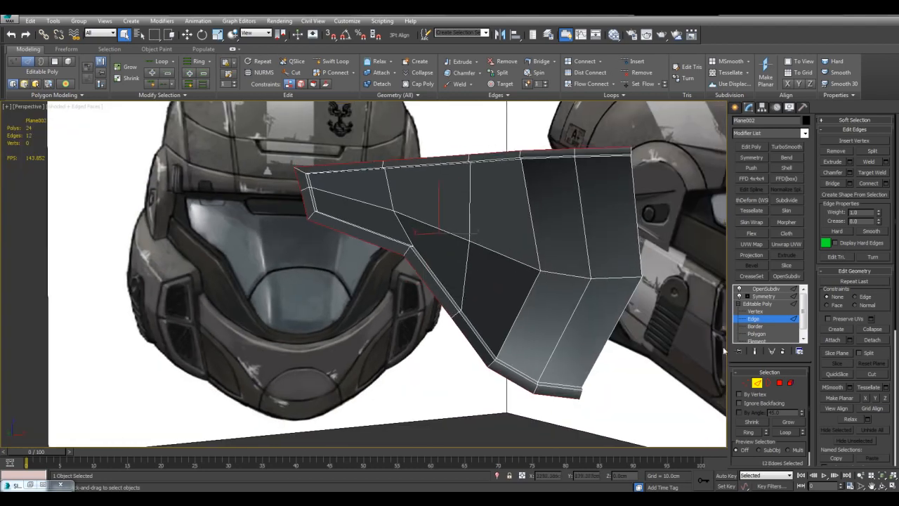
# Convert the outer edge loop into a polygon selection and grow it once to cover the whole rim.
pyautogui.moveTo(612, 301); pyautogui.dragTo(557, 277, button='middle')
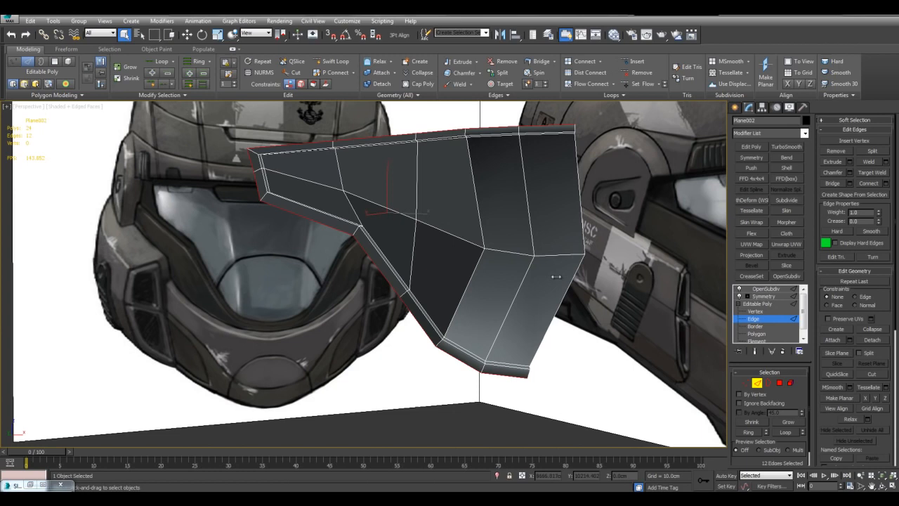
pyautogui.scroll(5, 460, 292)
pyautogui.keyDown('alt'); pyautogui.moveTo(508, 246); pyautogui.dragTo(557, 352, button='middle'); pyautogui.keyUp('alt')
pyautogui.click(779, 382)
pyautogui.keyDown('alt'); pyautogui.moveTo(491, 281); pyautogui.dragTo(517, 304, button='middle'); pyautogui.keyUp('alt')
pyautogui.scroll(-3, 520, 302)
pyautogui.moveTo(478, 236); pyautogui.dragTo(434, 266, button='middle')
pyautogui.moveTo(449, 269); pyautogui.dragTo(488, 275, button='middle')
pyautogui.scroll(5, 492, 274)
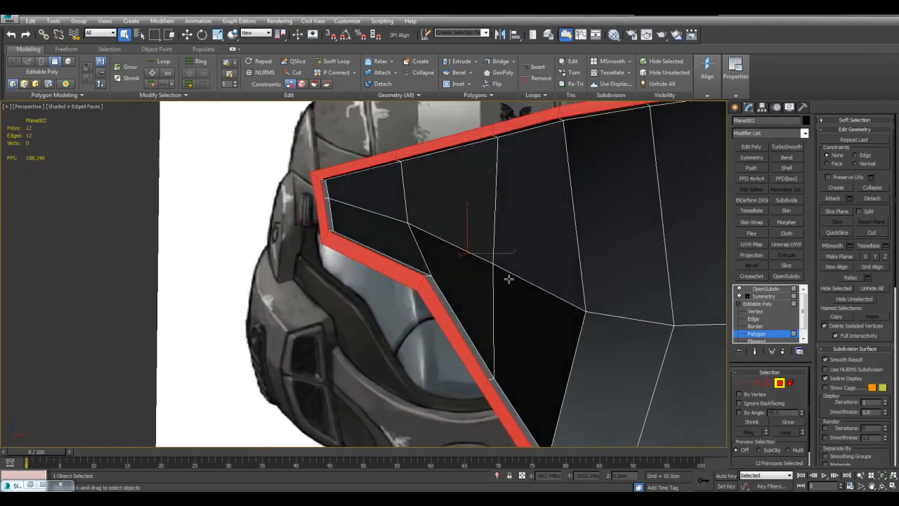
pyautogui.click(791, 423)
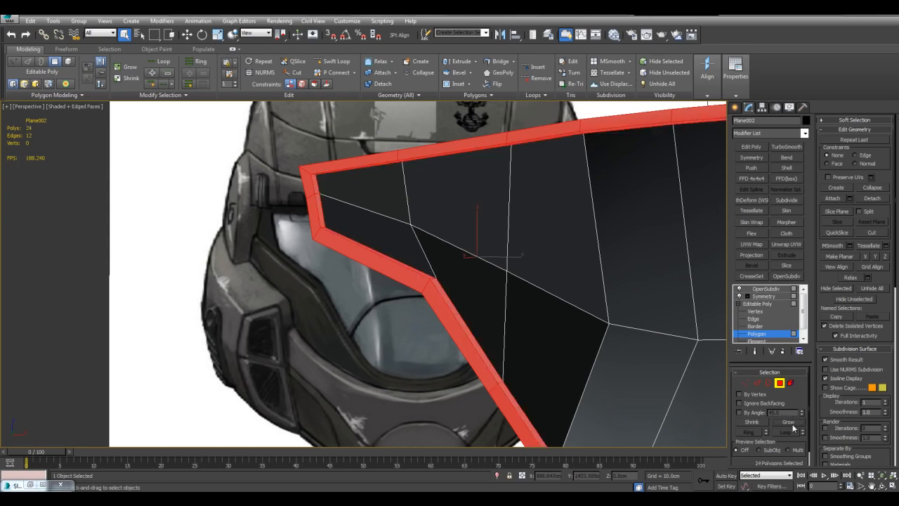
# Detach the selected rim polygons as a separate object with the default name and select that object.
pyautogui.click(870, 198)
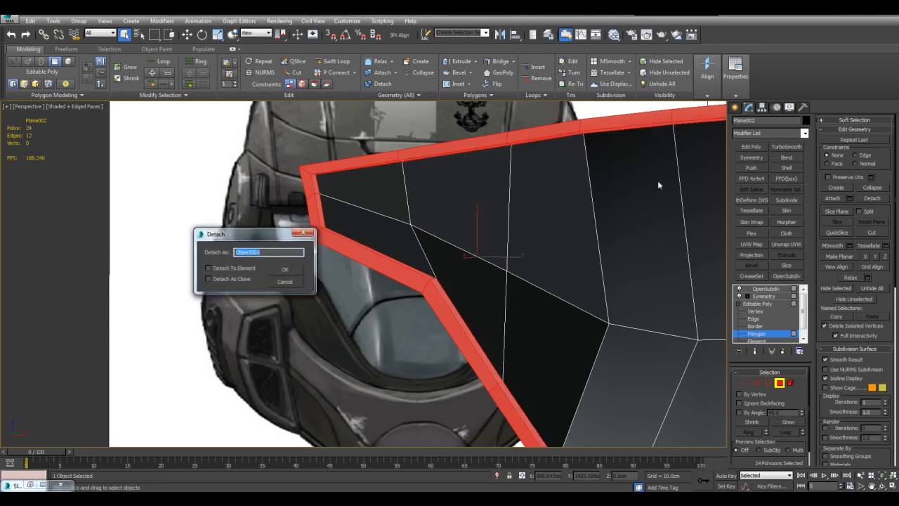
pyautogui.click(285, 271)
pyautogui.scroll(-4, 401, 266)
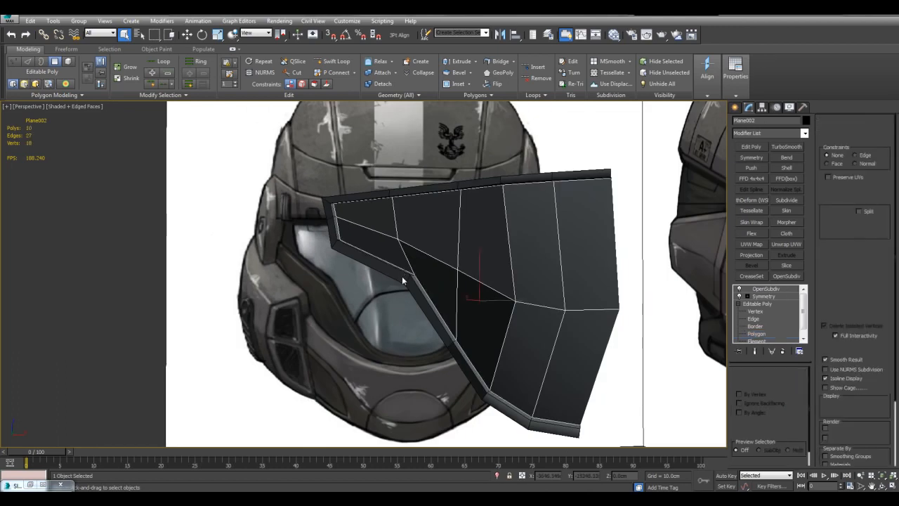
pyautogui.click(402, 277)
pyautogui.keyDown('alt'); pyautogui.moveTo(402, 277); pyautogui.dragTo(450, 288, button='middle'); pyautogui.keyUp('alt')
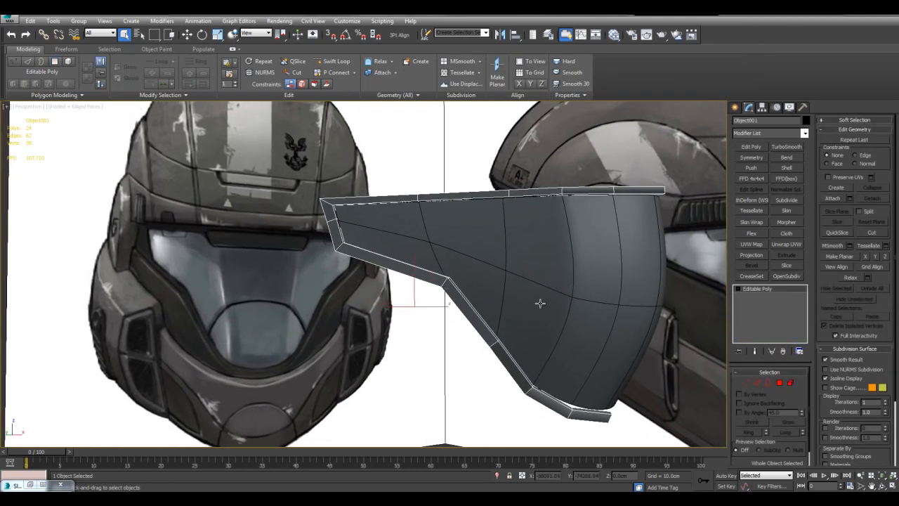
# Copy the visor's Symmetry and OpenSubdiv modifiers and paste them as instances onto the detached rim.
pyautogui.moveTo(527, 309); pyautogui.dragTo(512, 318, button='middle')
pyautogui.click(517, 291)
pyautogui.click(759, 297)
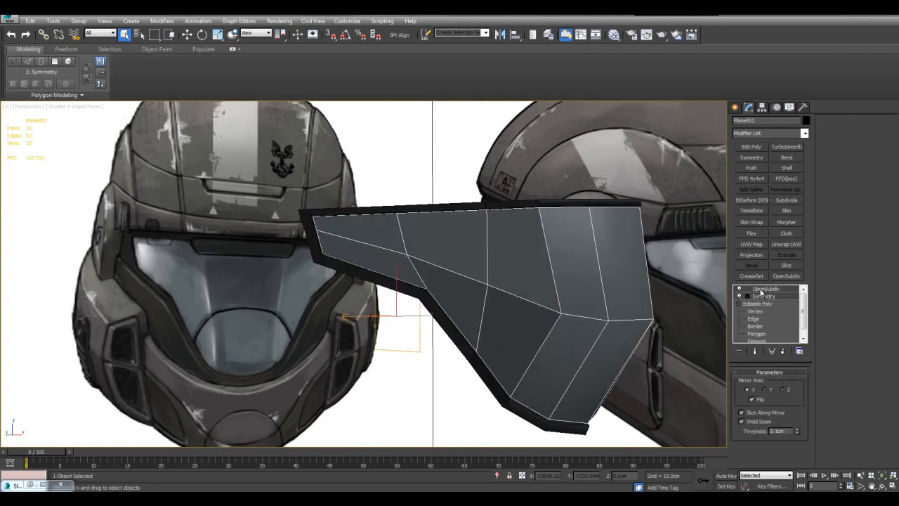
pyautogui.rightClick(761, 290)
pyautogui.click(780, 124)
pyautogui.click(423, 299)
pyautogui.rightClick(761, 290)
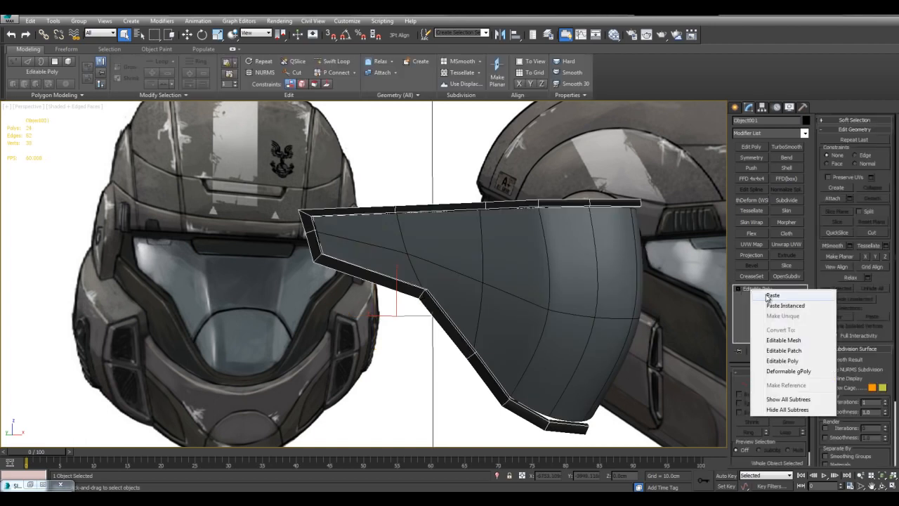
pyautogui.click(770, 306)
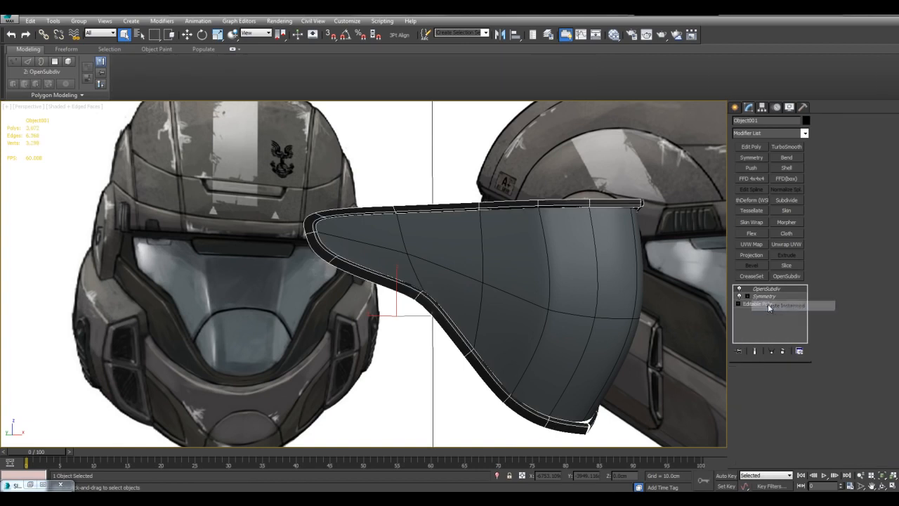
# Toggle the instanced OpenSubdiv modifier off and on while checking its effect on both the rim and the visor.
pyautogui.keyDown('alt'); pyautogui.moveTo(620, 283); pyautogui.dragTo(608, 265, button='middle'); pyautogui.keyUp('alt')
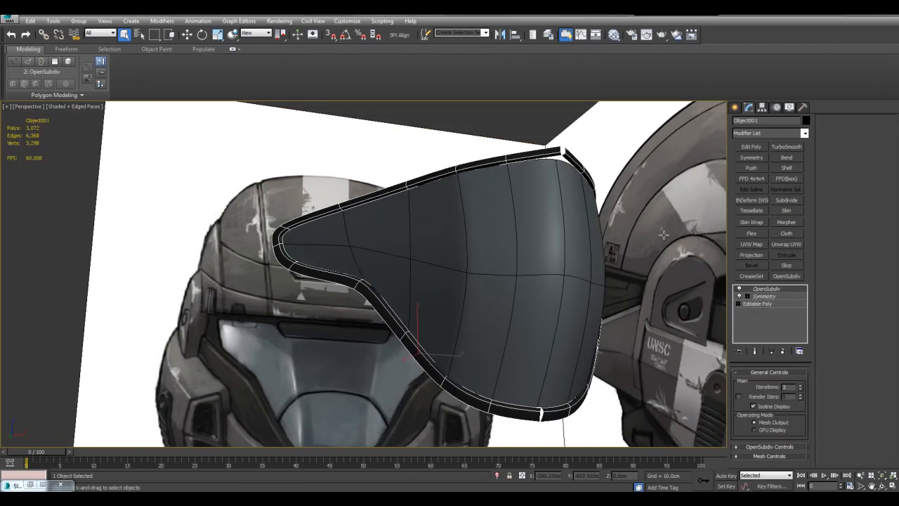
pyautogui.click(739, 289)
pyautogui.click(739, 289)
pyautogui.click(576, 277)
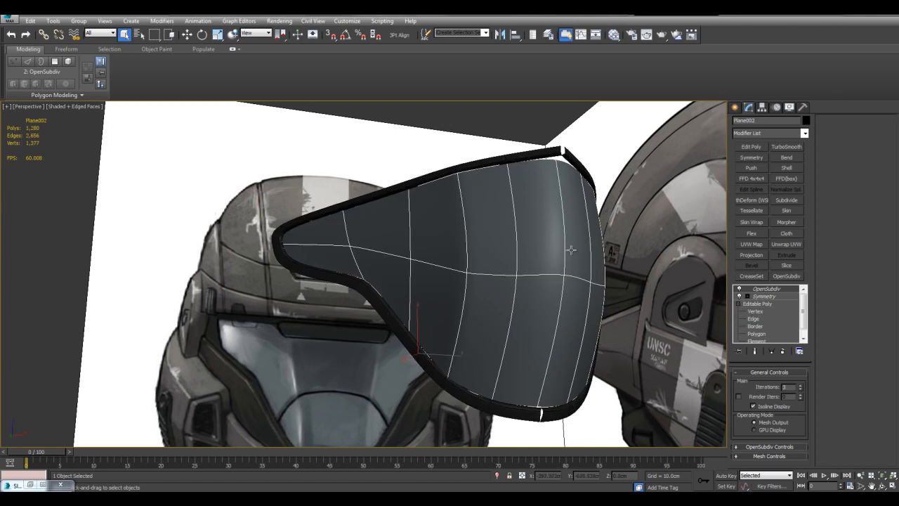
pyautogui.click(544, 153)
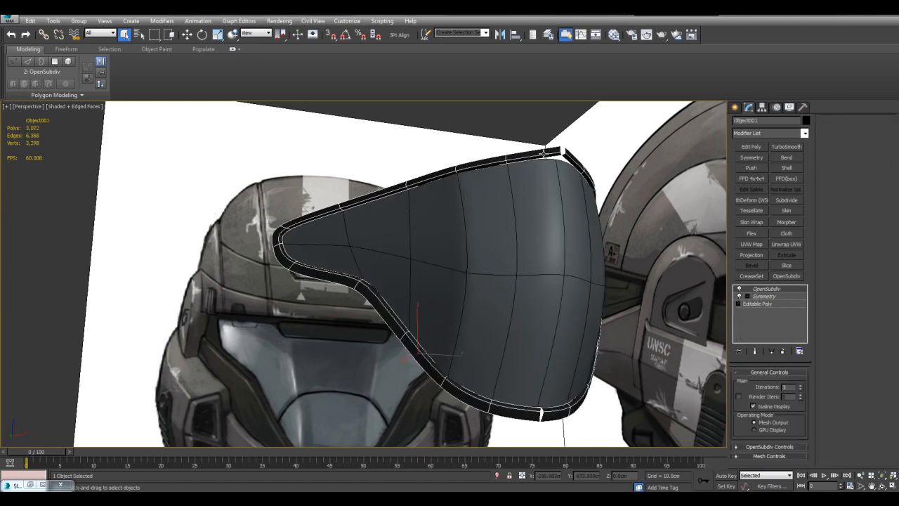
pyautogui.click(739, 289)
pyautogui.click(739, 288)
pyautogui.click(575, 265)
pyautogui.click(511, 163)
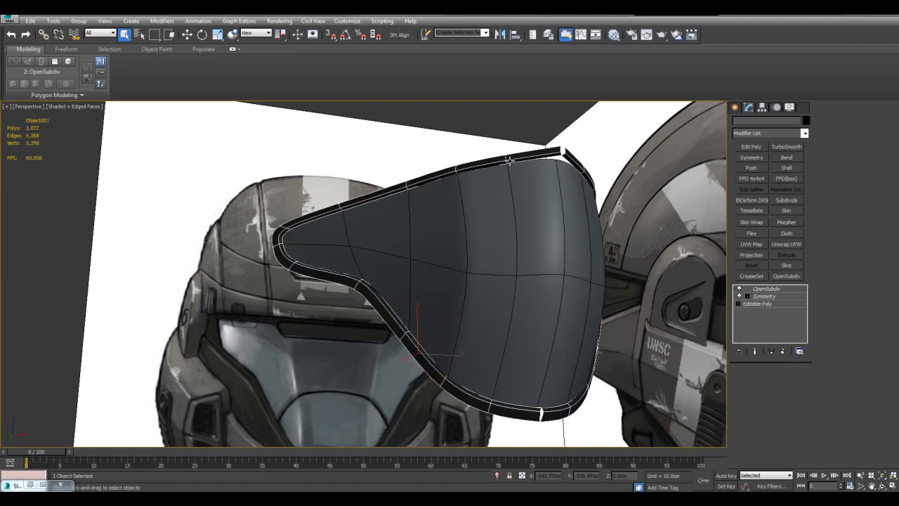
# Inspect the instanced Symmetry and OpenSubdiv modifiers in the visor's modifier stack, then clear the selection.
pyautogui.moveTo(634, 280)
pyautogui.keyDown('alt'); pyautogui.mouseDown(button='middle')
pyautogui.moveTo(633, 309)
pyautogui.moveTo(631, 267)
pyautogui.mouseUp(button='middle'); pyautogui.keyUp('alt')
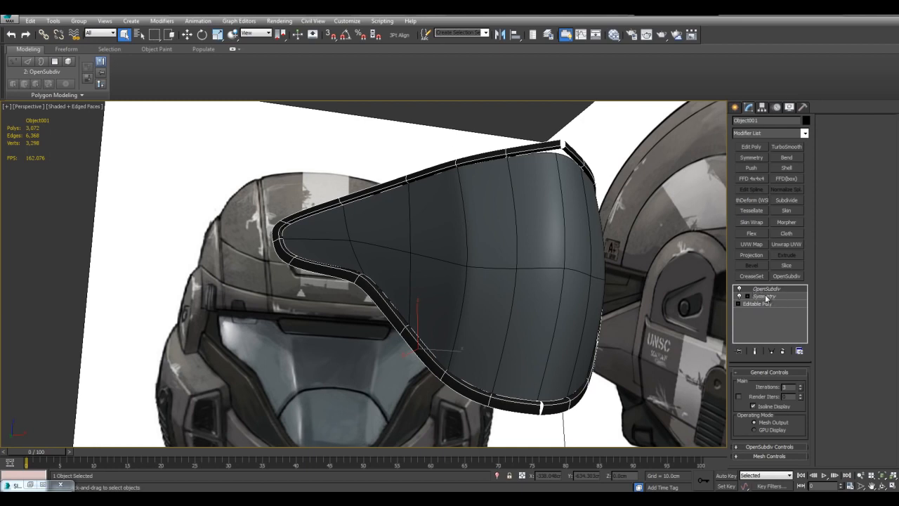
pyautogui.moveTo(609, 261); pyautogui.dragTo(620, 268, button='middle')
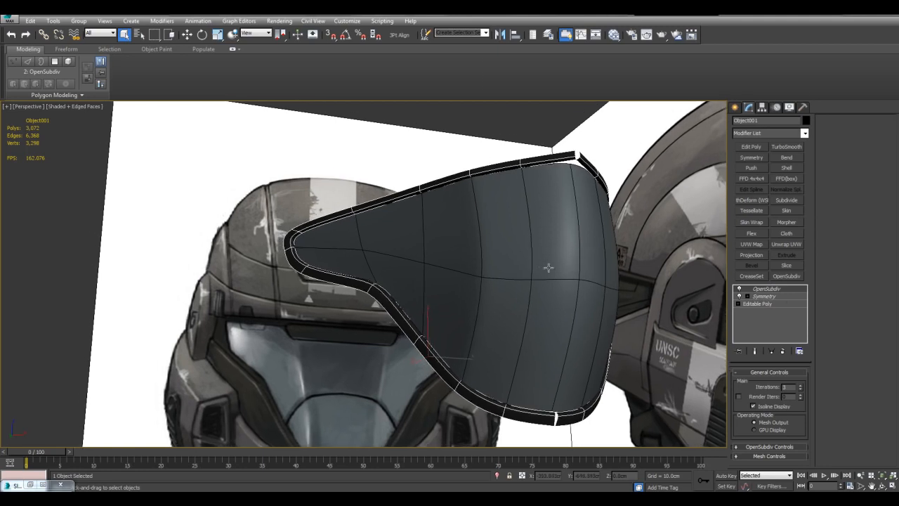
pyautogui.click(647, 285)
pyautogui.click(774, 298)
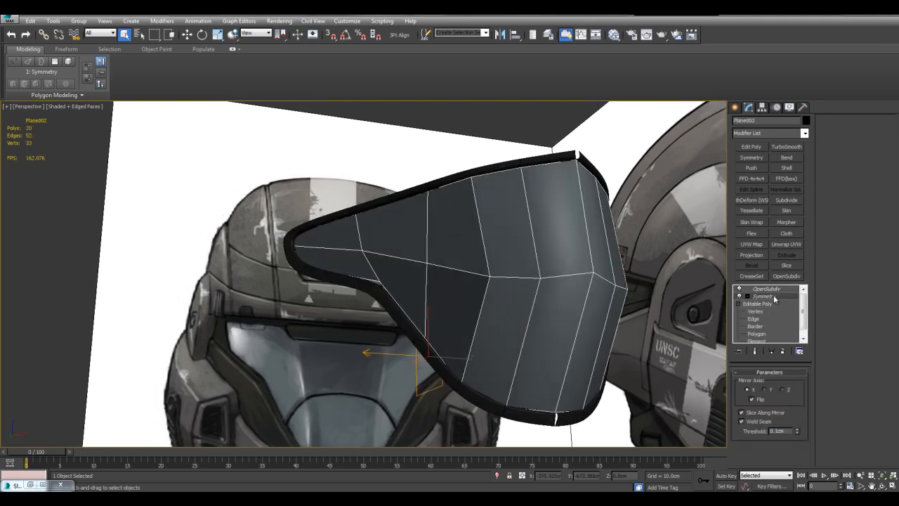
pyautogui.click(775, 289)
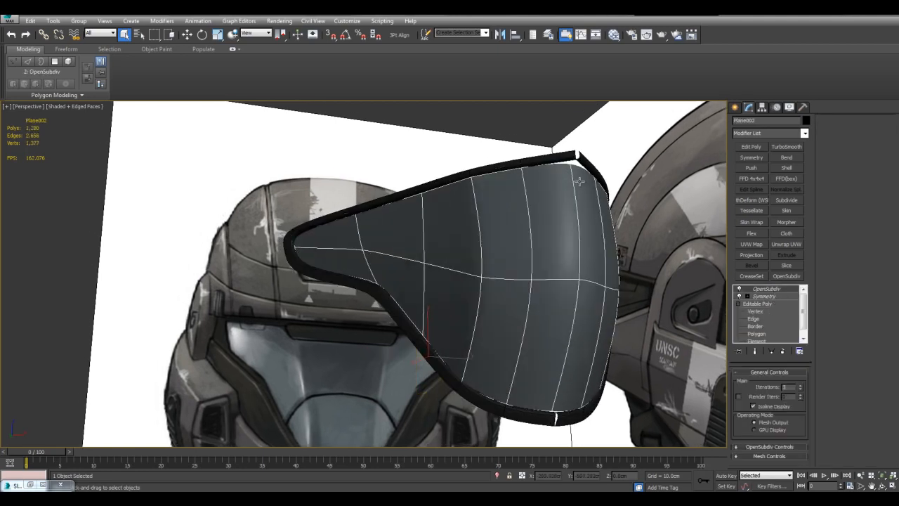
pyautogui.click(544, 128)
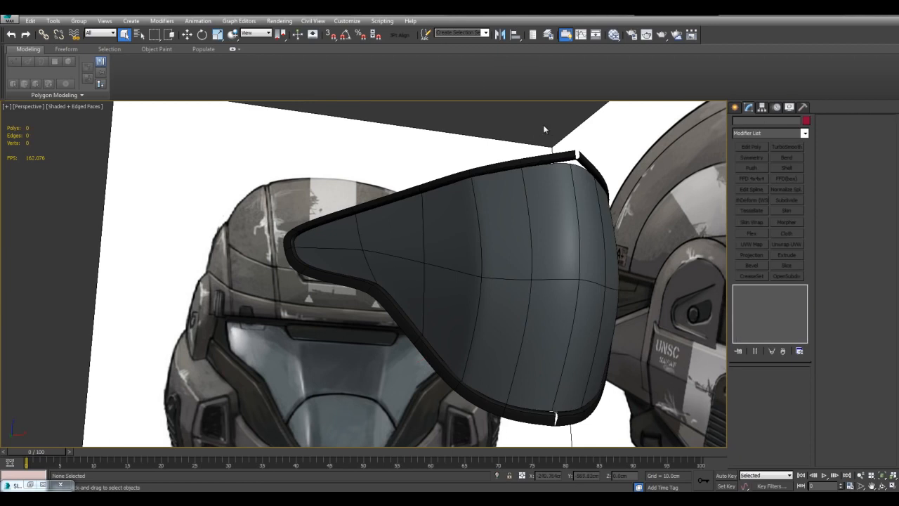
# Make the rim object's OpenSubdiv and Symmetry modifiers unique.
pyautogui.click(546, 152)
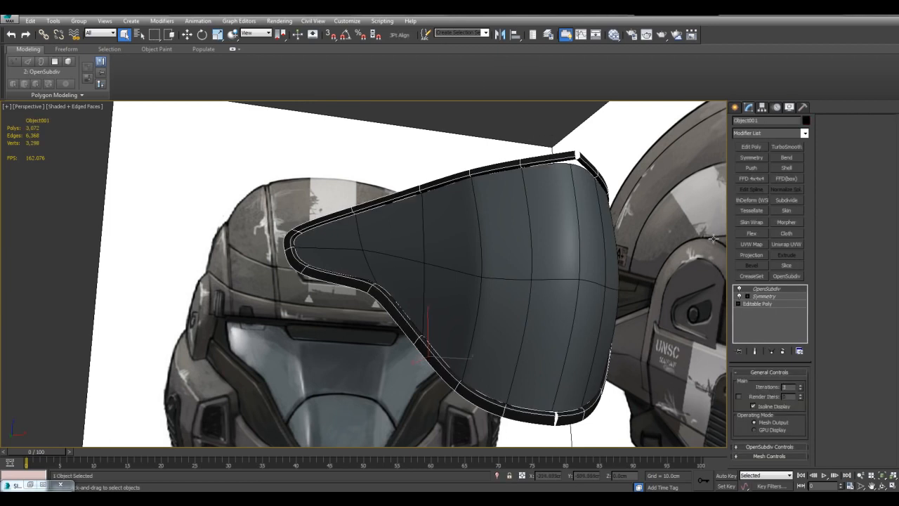
pyautogui.rightClick(759, 288)
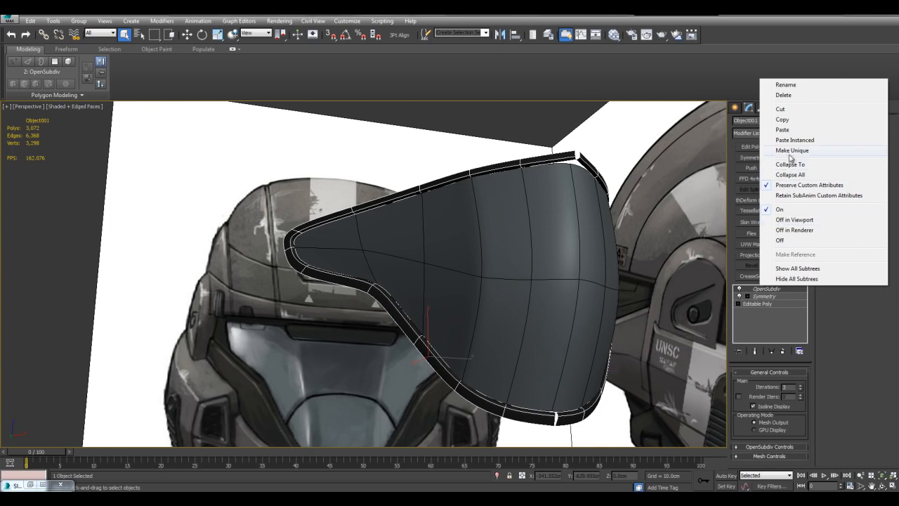
pyautogui.click(787, 153)
pyautogui.rightClick(776, 295)
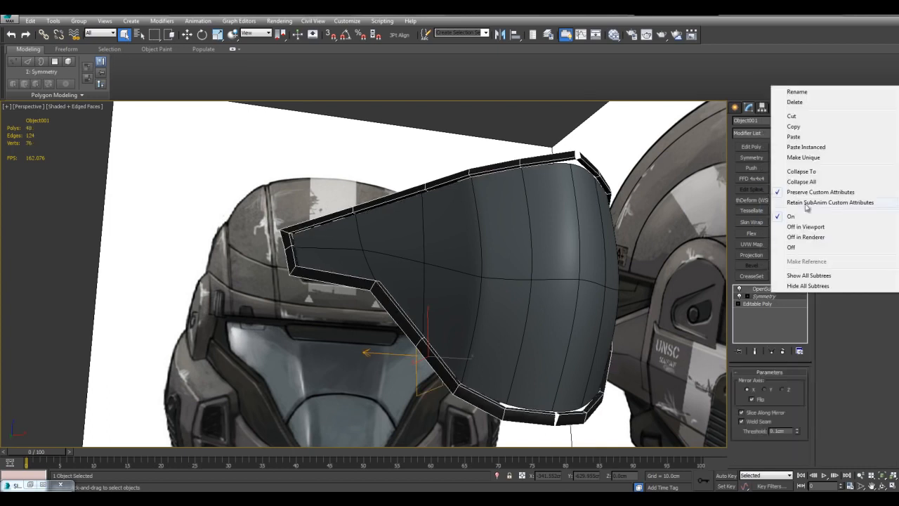
pyautogui.click(801, 157)
# Turn off the OpenSubdiv modifier on the rim object.
pyautogui.click(768, 289)
pyautogui.click(738, 289)
pyautogui.click(738, 290)
pyautogui.click(738, 290)
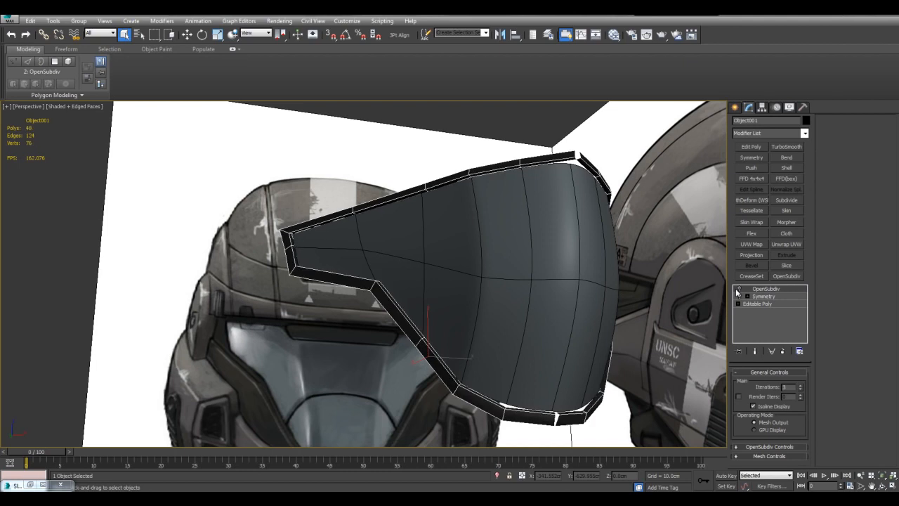
# Set the X position of the rim's upper centre end vertices to 0 so the mirrored halves meet at the symmetry plane.
pyautogui.click(737, 290)
pyautogui.click(737, 290)
pyautogui.keyDown('alt'); pyautogui.moveTo(629, 249); pyautogui.dragTo(543, 245, button='middle'); pyautogui.keyUp('alt')
pyautogui.scroll(2, 468, 213)
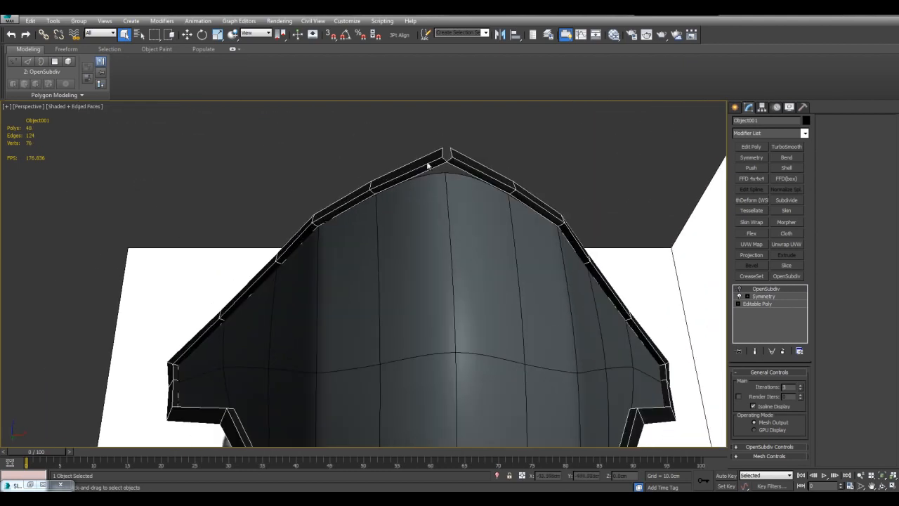
pyautogui.click(765, 304)
pyautogui.moveTo(492, 142); pyautogui.dragTo(462, 189, button='middle')
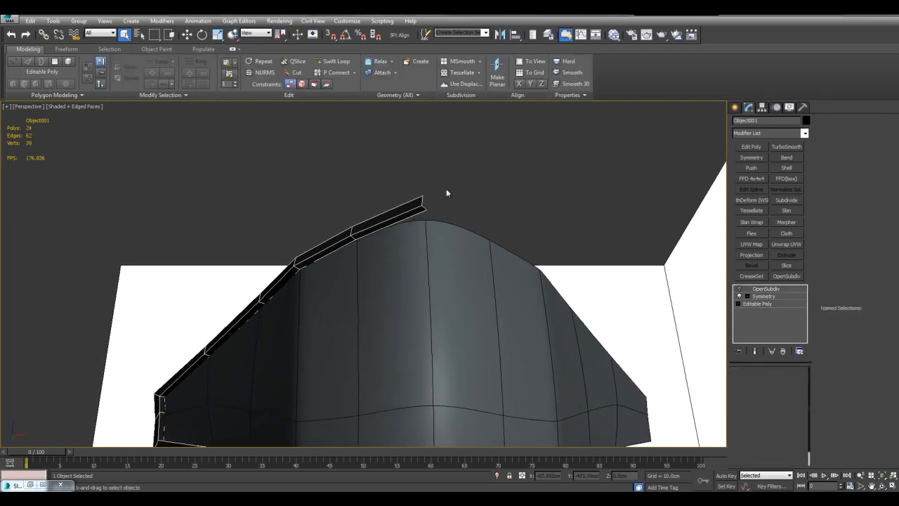
pyautogui.press('1')
pyautogui.moveTo(416, 186); pyautogui.dragTo(495, 236)
pyautogui.press('w')
pyautogui.scroll(2, 502, 241)
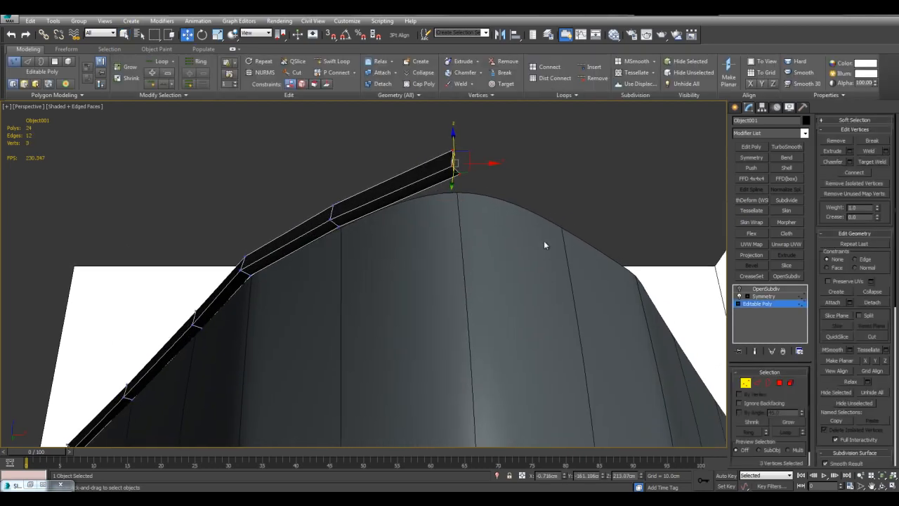
pyautogui.moveTo(556, 237); pyautogui.dragTo(608, 387, button='middle')
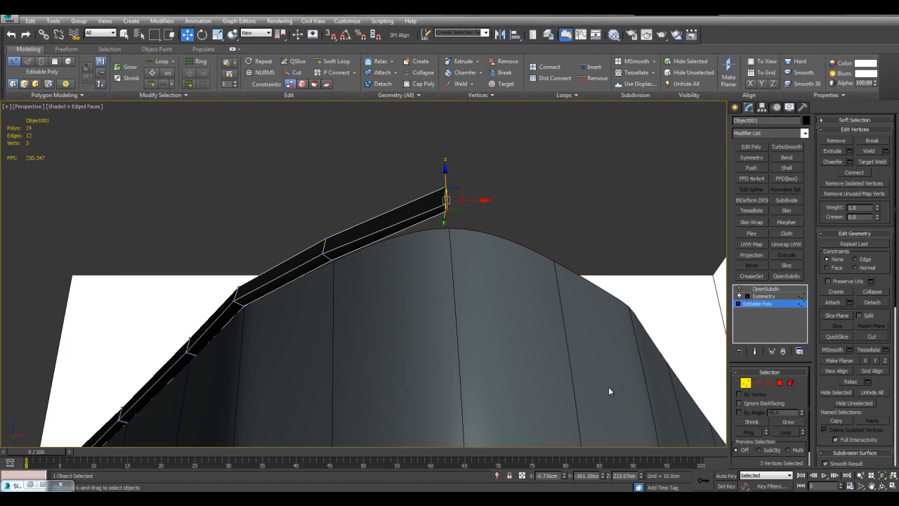
pyautogui.rightClick(564, 477)
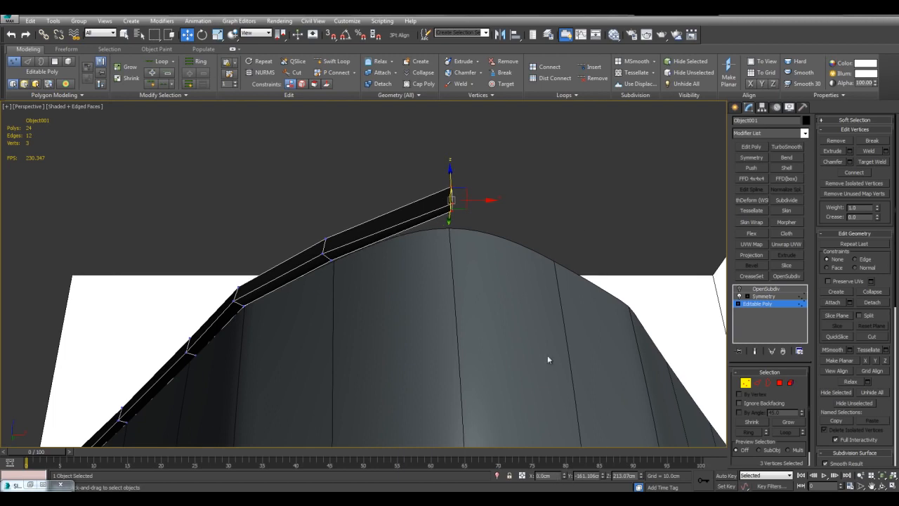
pyautogui.click(589, 198)
pyautogui.hotkey('ctrl', 'e')
pyautogui.keyDown('alt'); pyautogui.moveTo(558, 204); pyautogui.dragTo(654, 245, button='middle'); pyautogui.keyUp('alt')
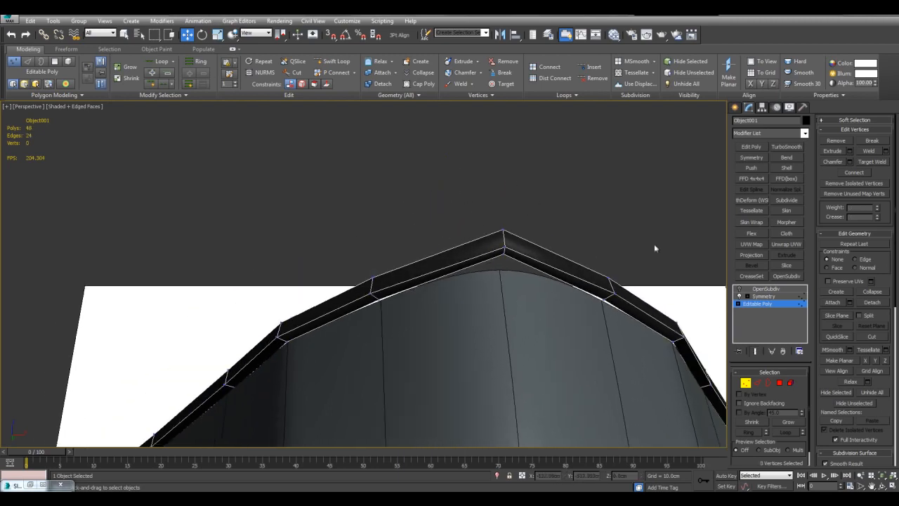
# Turn the rim's OpenSubdiv back on and align its lower centre end vertices with the symmetry plane along X.
pyautogui.click(738, 290)
pyautogui.keyDown('alt'); pyautogui.moveTo(562, 231); pyautogui.dragTo(492, 241, button='middle'); pyautogui.keyUp('alt')
pyautogui.scroll(3, 517, 296)
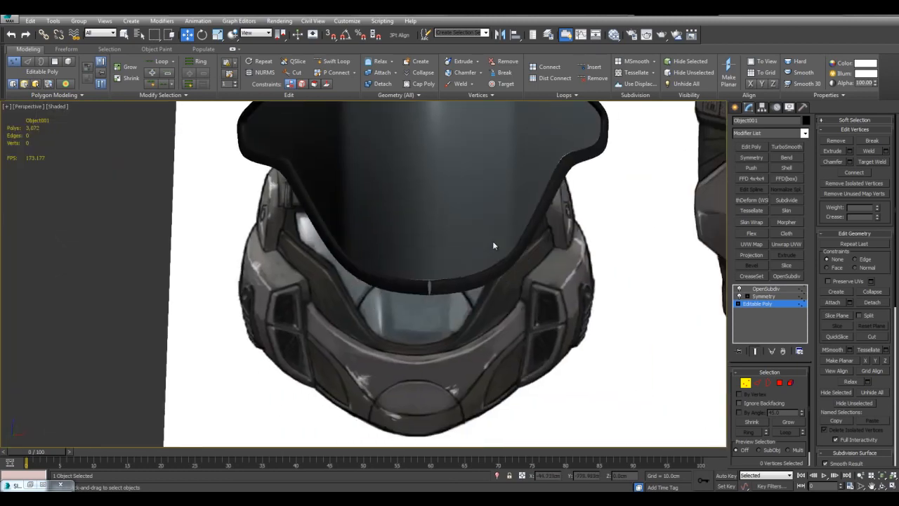
pyautogui.hotkey('ctrl', 'e')
pyautogui.scroll(2, 459, 255)
pyautogui.click(475, 288)
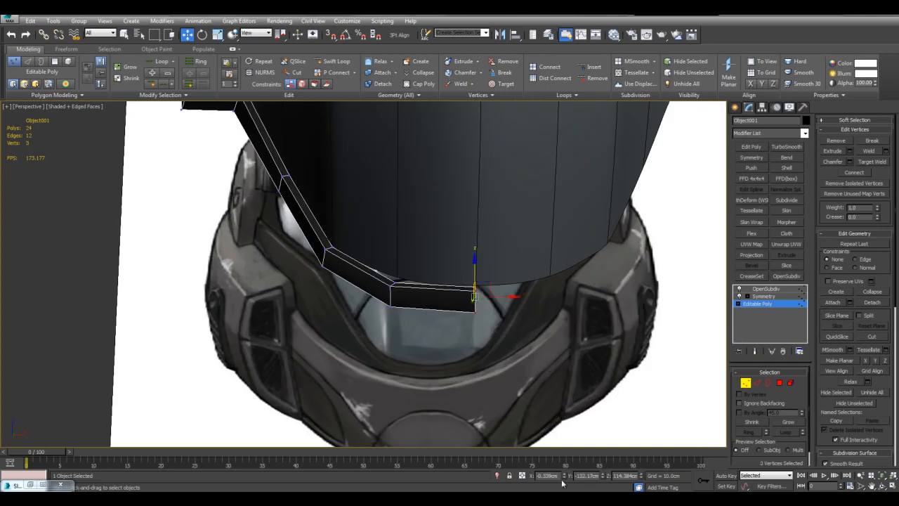
pyautogui.click(576, 432)
pyautogui.press('q')
pyautogui.keyDown('alt'); pyautogui.moveTo(500, 240); pyautogui.dragTo(534, 279, button='middle'); pyautogui.keyUp('alt')
pyautogui.hotkey('ctrl', 'e')
# Examine the smoothed rim and visor without edged faces, comparing their shape with the helmet reference images.
pyautogui.press('F4')
pyautogui.press('F4')
pyautogui.press('F4')
pyautogui.scroll(-4, 566, 330)
pyautogui.keyDown('alt'); pyautogui.moveTo(571, 345); pyautogui.dragTo(577, 281, button='middle'); pyautogui.keyUp('alt')
pyautogui.scroll(3, 572, 253)
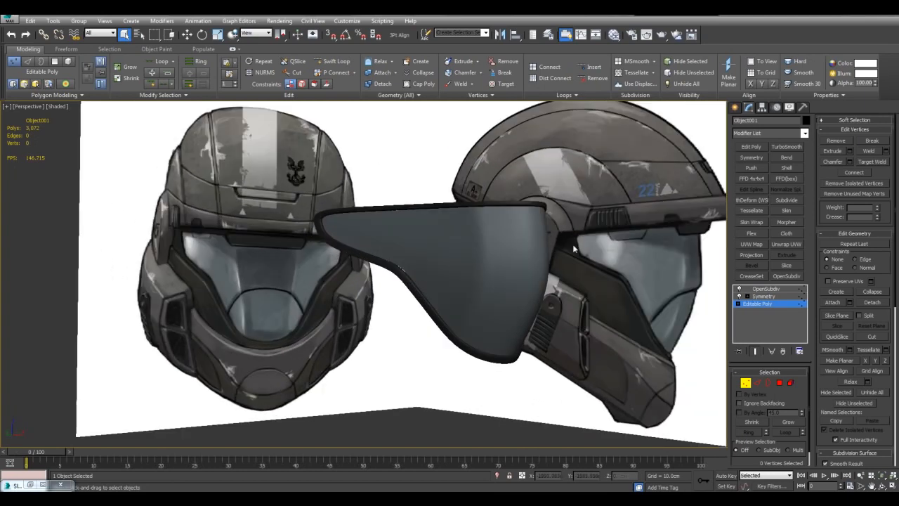
pyautogui.keyDown('alt'); pyautogui.moveTo(481, 250); pyautogui.dragTo(479, 273, button='middle'); pyautogui.keyUp('alt')
pyautogui.scroll(5, 478, 243)
pyautogui.press('F4')
# Isolate the visor and select the border edges of its base mesh, leaving out the edges along the centre line.
pyautogui.press('1')
pyautogui.click(526, 259)
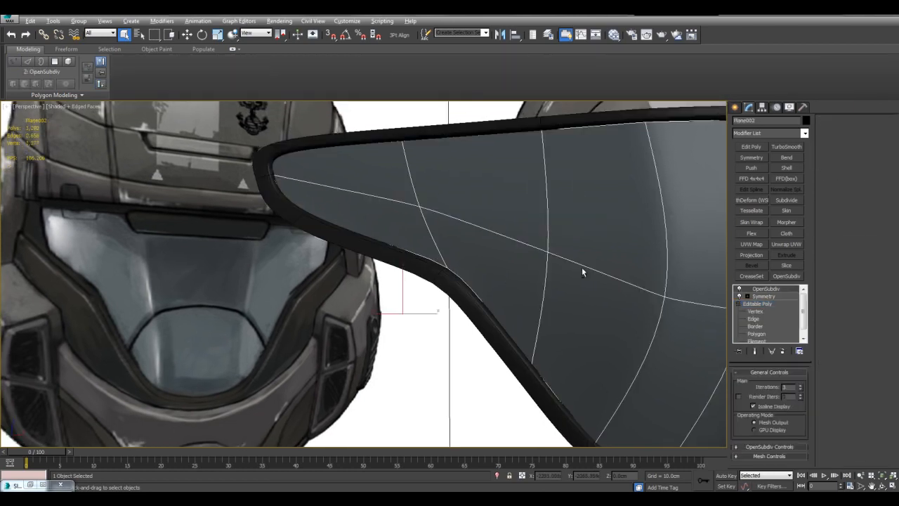
pyautogui.hotkey('alt', 'q')
pyautogui.click(760, 304)
pyautogui.scroll(-5, 521, 280)
pyautogui.moveTo(482, 267); pyautogui.dragTo(564, 297, button='middle')
pyautogui.press('2')
pyautogui.press('3')
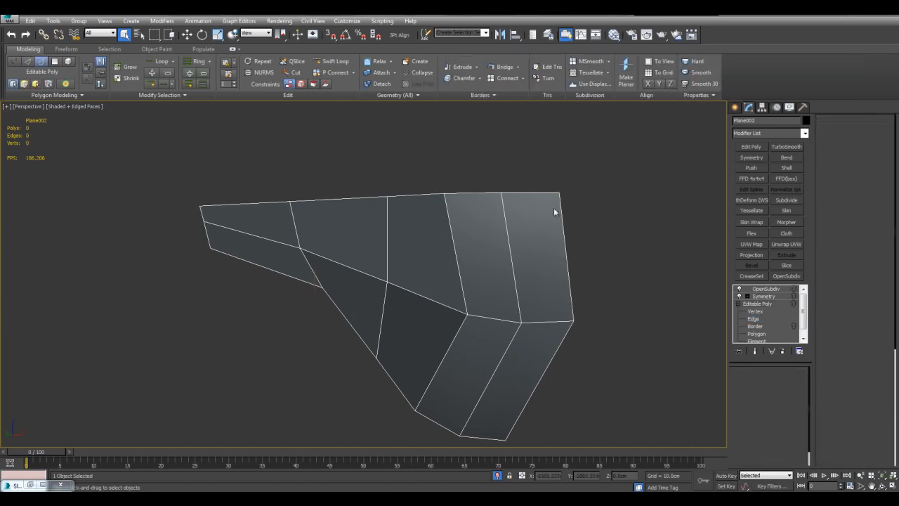
pyautogui.hotkey('ctrl', 'a')
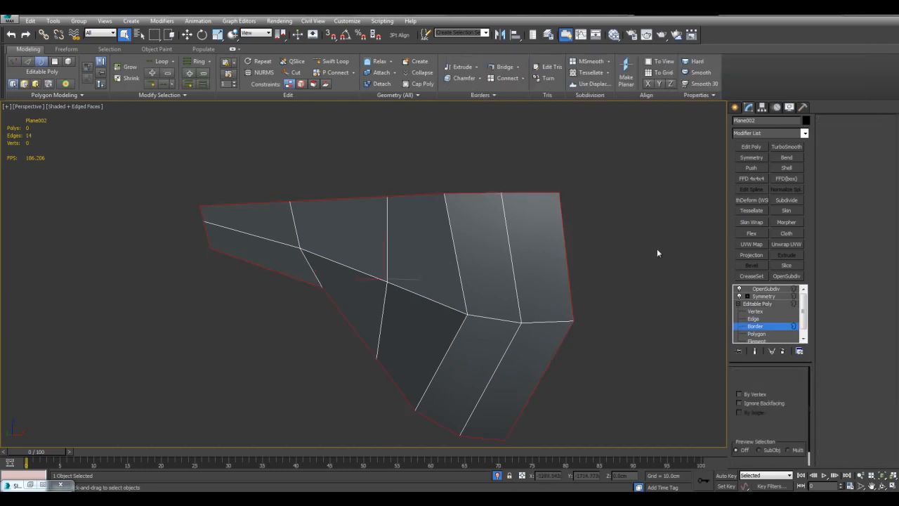
pyautogui.press('2')
pyautogui.keyDown('alt'); pyautogui.moveTo(495, 254); pyautogui.dragTo(631, 360); pyautogui.keyUp('alt')
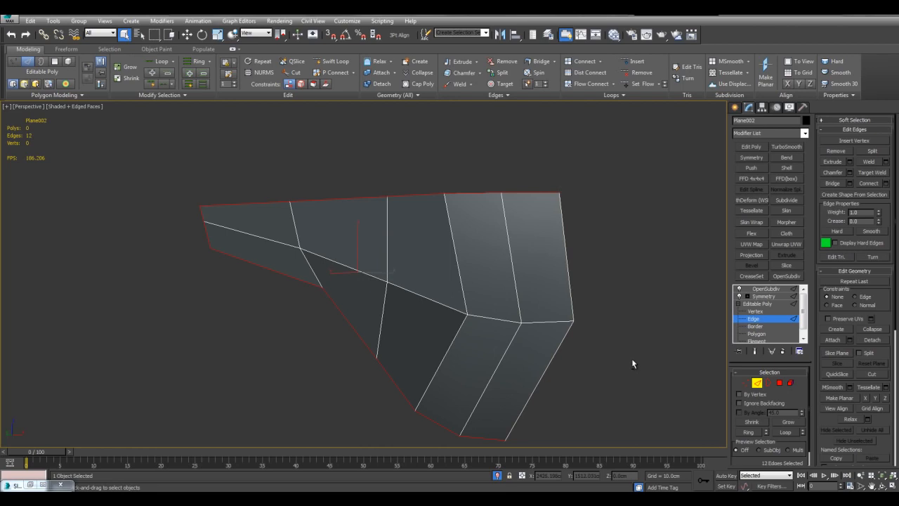
pyautogui.moveTo(571, 313); pyautogui.dragTo(576, 312, button='middle')
# Try to extend the selected visor border edges outward with Extend Borders at an angle of 0 and a reduced extension depth.
pyautogui.hotkey('shift', 'e')
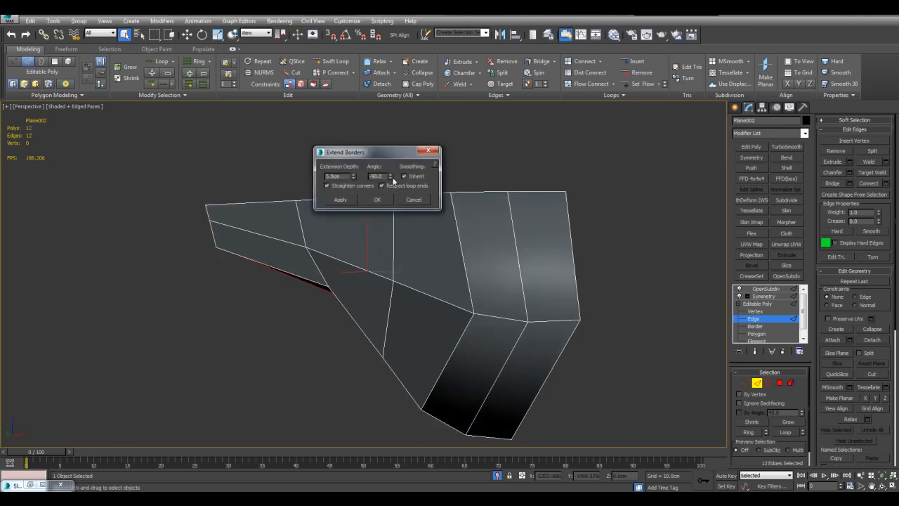
pyautogui.rightClick(391, 178)
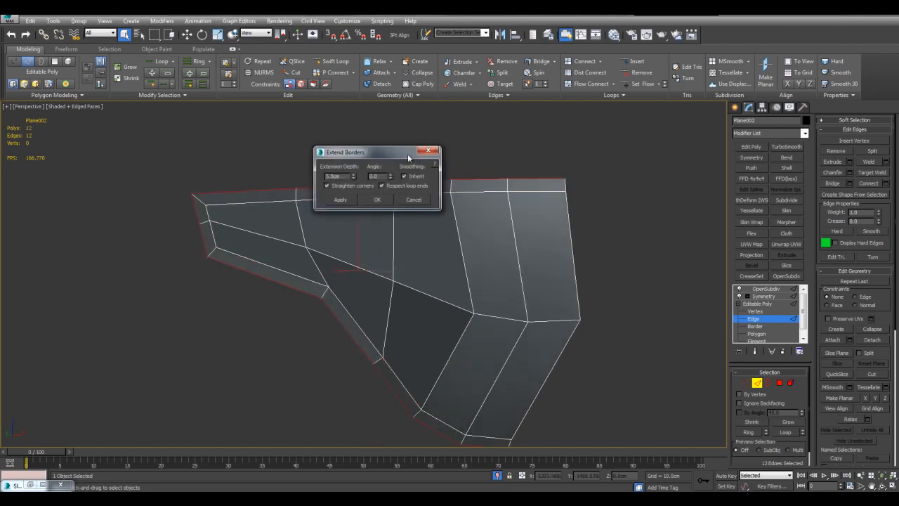
pyautogui.moveTo(408, 160); pyautogui.dragTo(346, 232)
pyautogui.scroll(4, 342, 165)
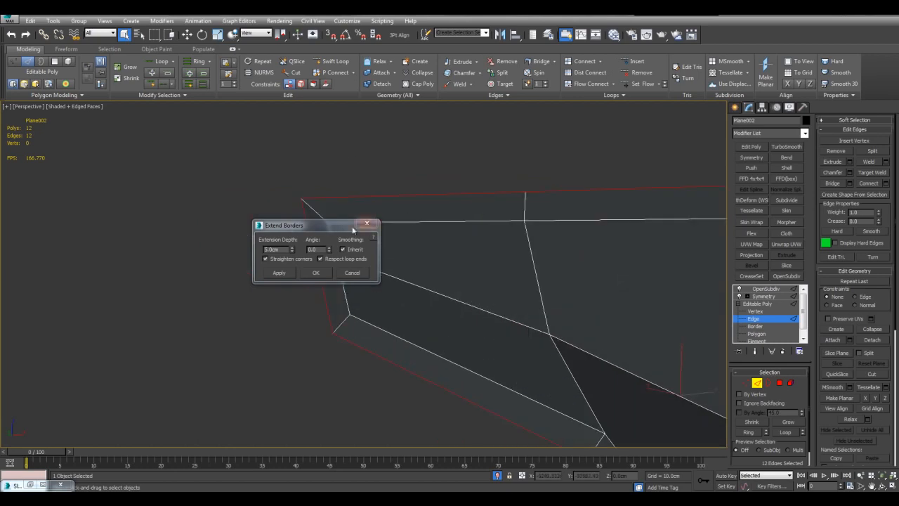
pyautogui.click(293, 248)
pyautogui.moveTo(293, 252); pyautogui.dragTo(291, 239)
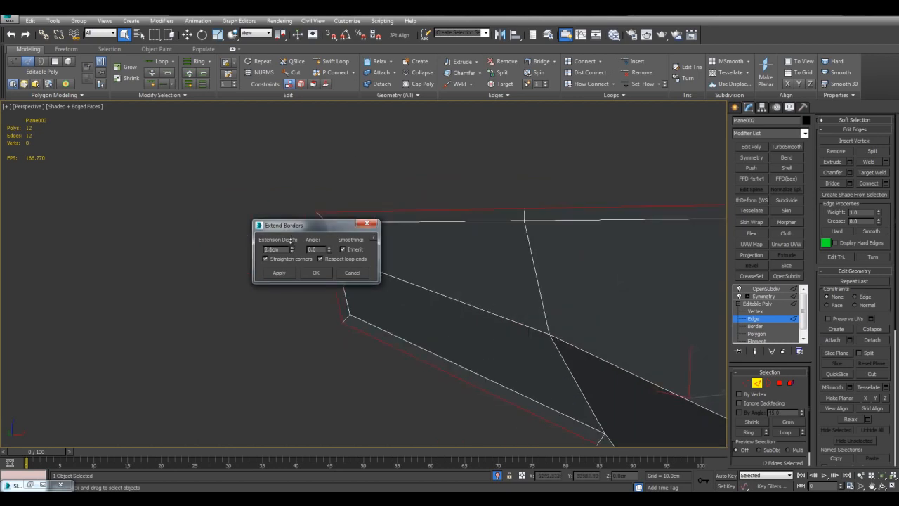
pyautogui.click(315, 274)
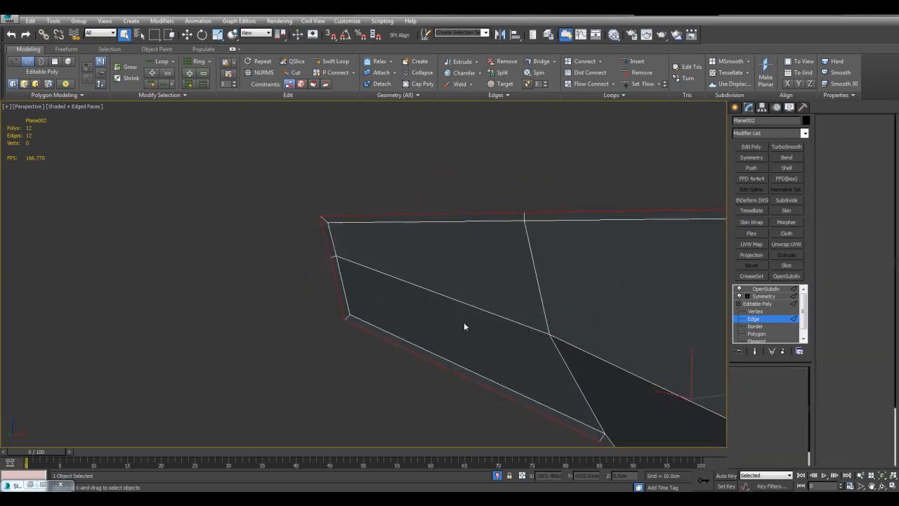
# End the isolation and examine how the smoothed, extended visor border fits against the rim, with and without edged faces.
pyautogui.keyDown('alt'); pyautogui.moveTo(417, 309); pyautogui.dragTo(504, 311, button='middle'); pyautogui.keyUp('alt')
pyautogui.press('2')
pyautogui.press('F4')
pyautogui.press('F4')
pyautogui.moveTo(576, 363); pyautogui.dragTo(559, 302, button='middle')
pyautogui.scroll(-4, 560, 303)
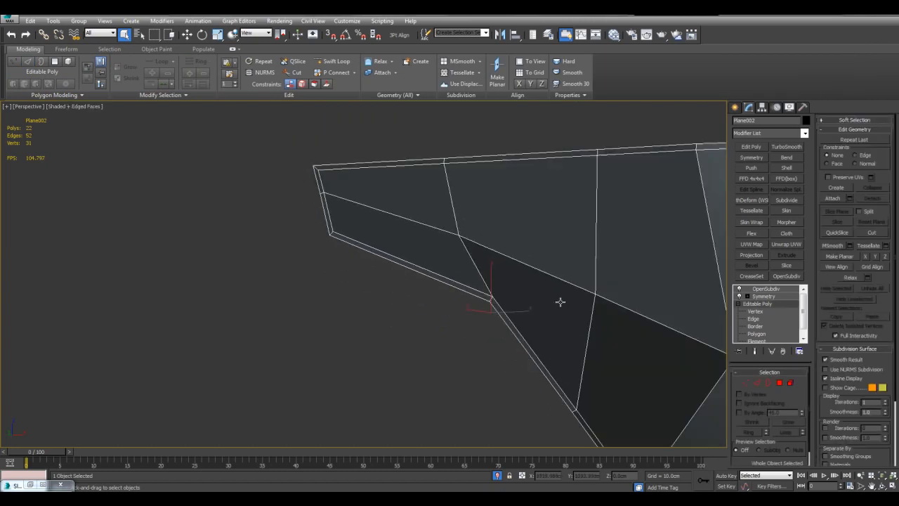
pyautogui.hotkey('alt', 'q')
pyautogui.press('2')
pyautogui.scroll(5, 543, 247)
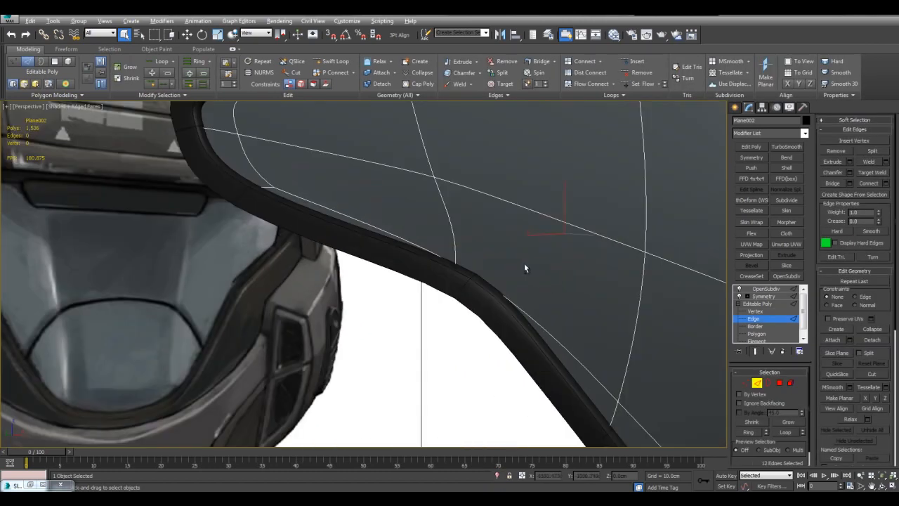
pyautogui.press('F4')
pyautogui.moveTo(437, 273); pyautogui.dragTo(432, 309, button='middle')
pyautogui.press('F4')
pyautogui.press('F4')
pyautogui.scroll(-5, 475, 273)
pyautogui.keyDown('alt'); pyautogui.moveTo(475, 273); pyautogui.dragTo(436, 257, button='middle'); pyautogui.keyUp('alt')
pyautogui.scroll(-5, 436, 258)
pyautogui.scroll(2, 436, 258)
pyautogui.press('F4')
pyautogui.press('2')
# Examine the visor's base mesh against the references with its OpenSubdiv and Symmetry modifiers off.
pyautogui.click(575, 232)
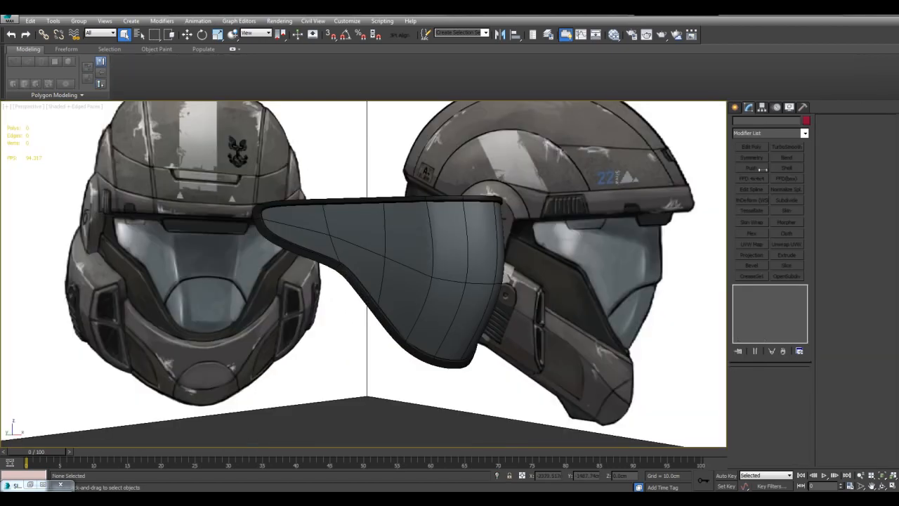
pyautogui.click(471, 249)
pyautogui.scroll(4, 453, 270)
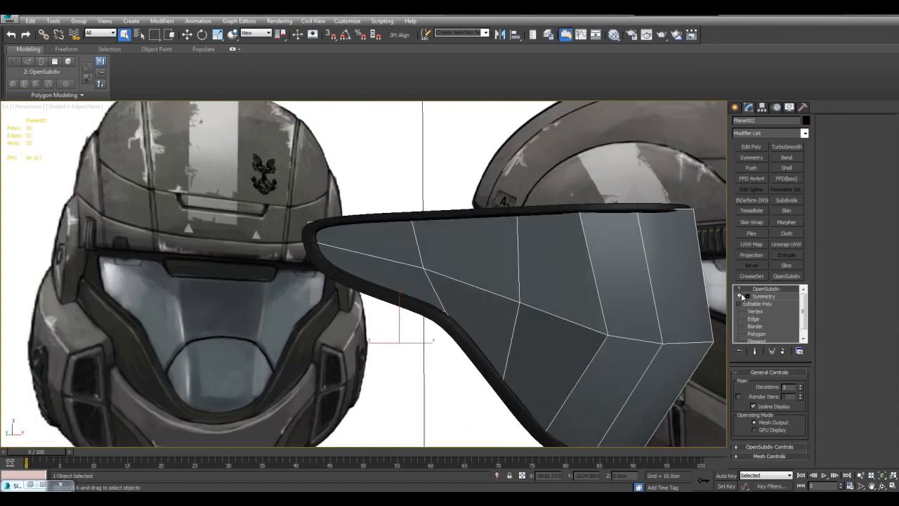
pyautogui.scroll(-4, 627, 293)
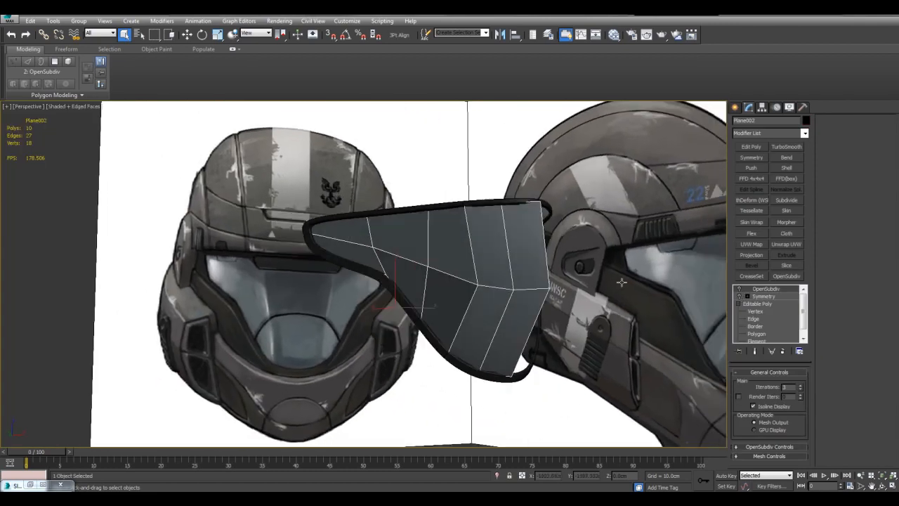
# Reposition the two vertices near the centre of the visor's horizontal edge line to reshape the curve of its front.
pyautogui.click(755, 311)
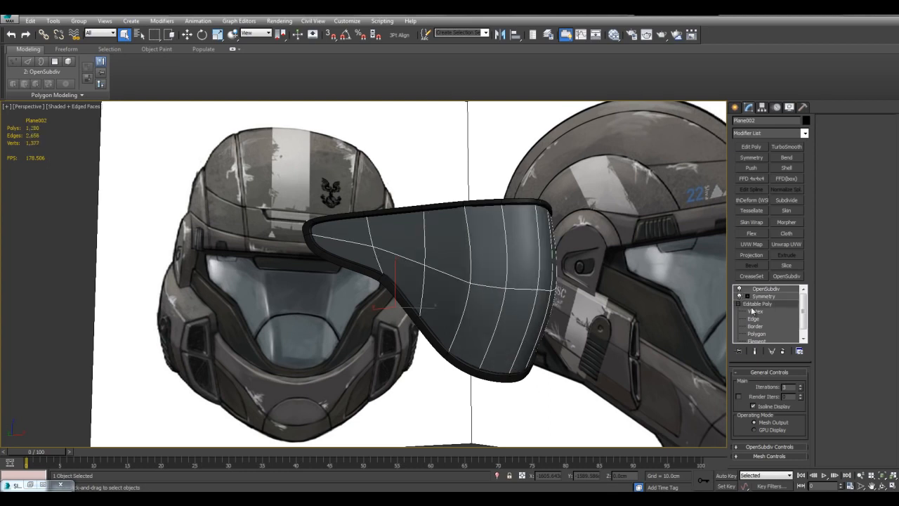
pyautogui.moveTo(488, 271); pyautogui.dragTo(580, 310)
pyautogui.press('w')
pyautogui.moveTo(537, 282)
pyautogui.keyDown('alt'); pyautogui.mouseDown(button='middle')
pyautogui.moveTo(566, 279)
pyautogui.moveTo(523, 273)
pyautogui.mouseUp(button='middle'); pyautogui.keyUp('alt')
pyautogui.hotkey('ctrl', 'e')
pyautogui.moveTo(479, 273); pyautogui.dragTo(560, 310)
pyautogui.hotkey('ctrl', 'e')
pyautogui.moveTo(519, 278)
pyautogui.mouseDown(button='middle')
pyautogui.moveTo(525, 286)
pyautogui.moveTo(484, 272)
pyautogui.moveTo(531, 273)
pyautogui.mouseUp(button='middle')
pyautogui.hotkey('ctrl', 'e')
pyautogui.hotkey('ctrl', 'e')
pyautogui.moveTo(511, 306); pyautogui.dragTo(520, 322)
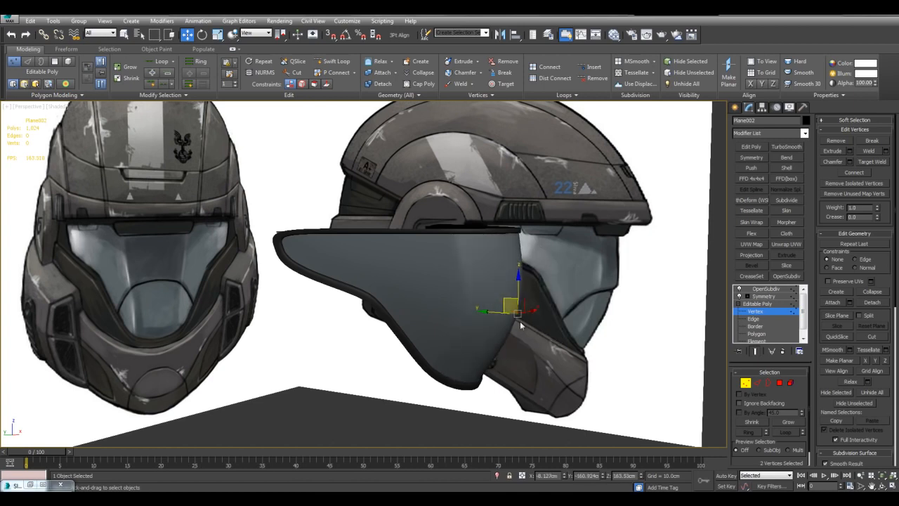
pyautogui.moveTo(532, 275); pyautogui.dragTo(585, 267, button='middle')
pyautogui.press('1')
pyautogui.press('F4')
pyautogui.scroll(8, 544, 253)
pyautogui.press('q')
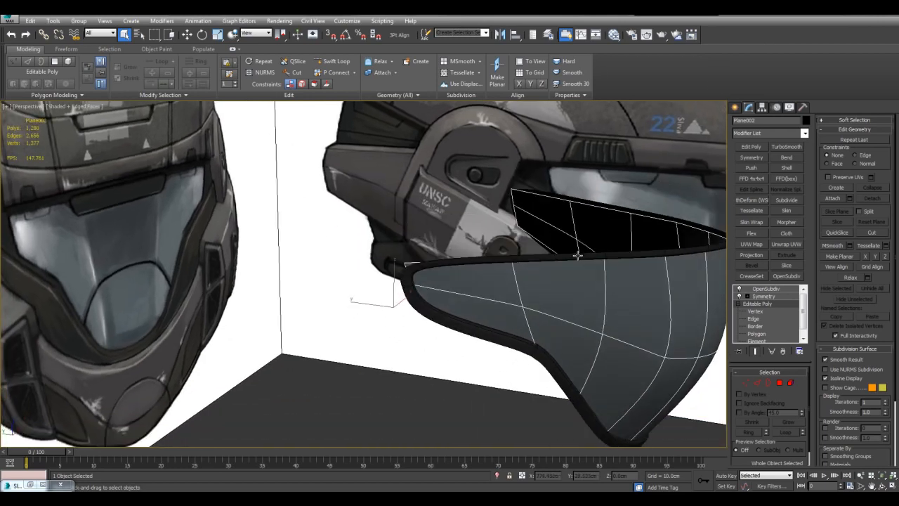
# Isolate the rim together with the reference image planes, then clear the selection.
pyautogui.click(578, 254)
pyautogui.moveTo(577, 254); pyautogui.dragTo(578, 276, button='middle')
pyautogui.moveTo(589, 229); pyautogui.dragTo(578, 234, button='middle')
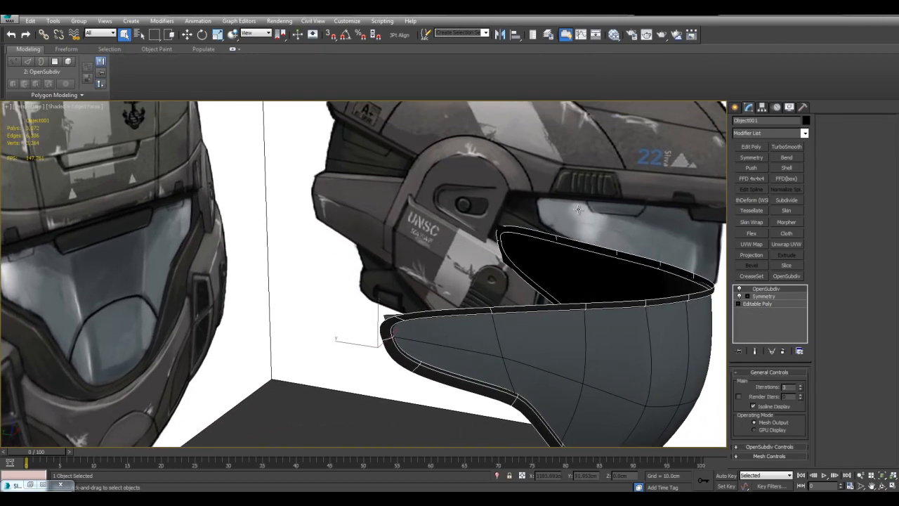
pyautogui.keyDown('ctrl'); pyautogui.click(578, 209); pyautogui.keyUp('ctrl')
pyautogui.hotkey('alt', 'q')
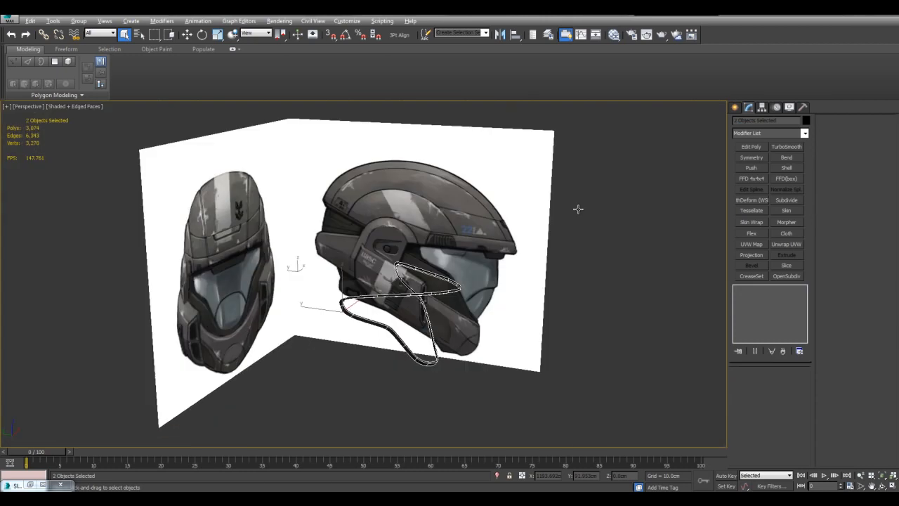
pyautogui.click(604, 233)
# Select the four edges across the two corners at the rim's side end and set their crease to about 0.2.
pyautogui.scroll(5, 484, 259)
pyautogui.scroll(5, 518, 321)
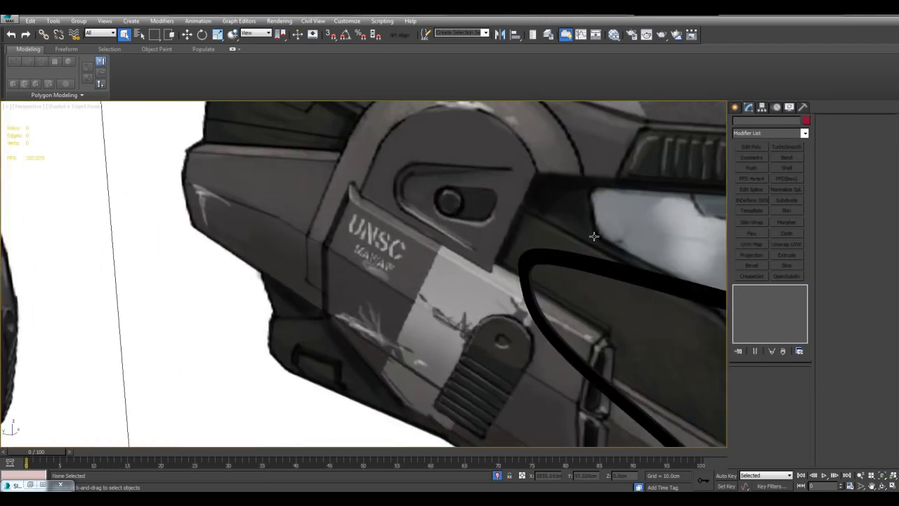
pyautogui.moveTo(553, 294); pyautogui.dragTo(560, 158, button='middle')
pyautogui.keyDown('alt'); pyautogui.moveTo(409, 353); pyautogui.dragTo(330, 276, button='middle'); pyautogui.keyUp('alt')
pyautogui.click(300, 279)
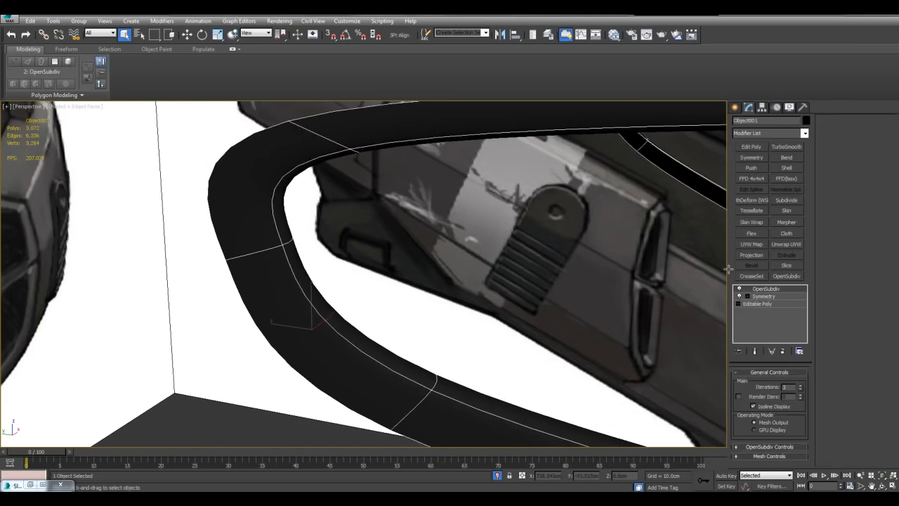
pyautogui.click(757, 303)
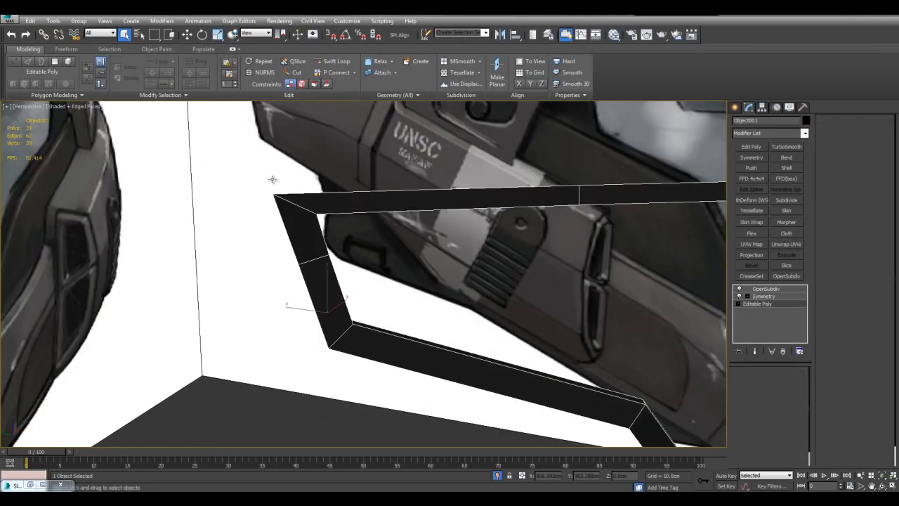
pyautogui.keyDown('alt'); pyautogui.moveTo(393, 266); pyautogui.dragTo(439, 178, button='middle'); pyautogui.keyUp('alt')
pyautogui.click(361, 233)
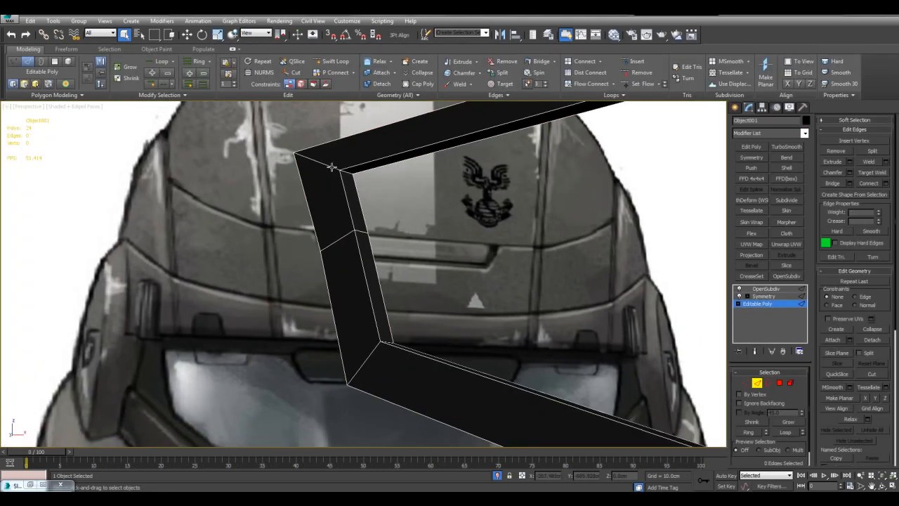
pyautogui.keyDown('ctrl'); pyautogui.click(374, 345); pyautogui.keyUp('ctrl')
pyautogui.keyDown('alt'); pyautogui.moveTo(373, 345); pyautogui.dragTo(559, 282, button='middle'); pyautogui.keyUp('alt')
pyautogui.hotkey('alt', 'l')
pyautogui.scroll(-4, 485, 262)
pyautogui.hotkey('ctrl', 'q')
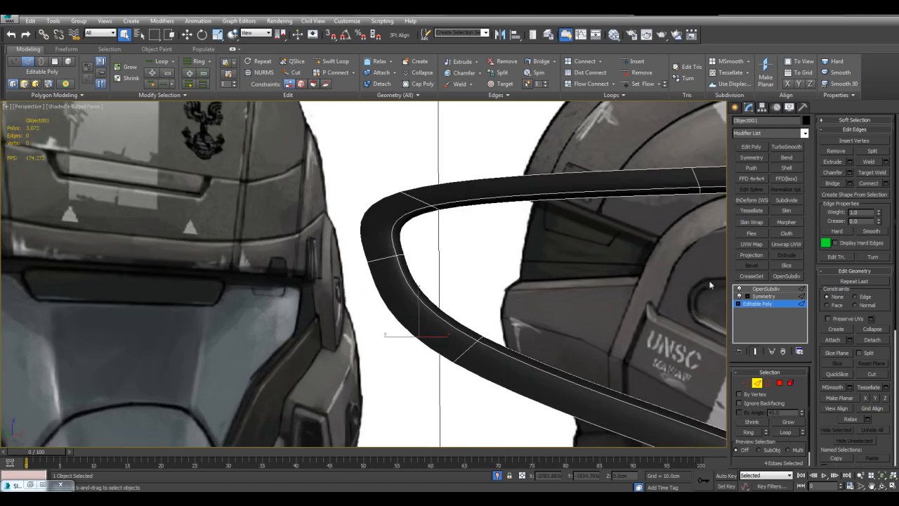
pyautogui.keyDown('alt'); pyautogui.moveTo(686, 270); pyautogui.dragTo(758, 266, button='middle'); pyautogui.keyUp('alt')
pyautogui.moveTo(878, 223)
pyautogui.mouseDown()
pyautogui.moveTo(878, 194)
pyautogui.moveTo(878, 213)
pyautogui.mouseUp()
pyautogui.scroll(-5, 523, 253)
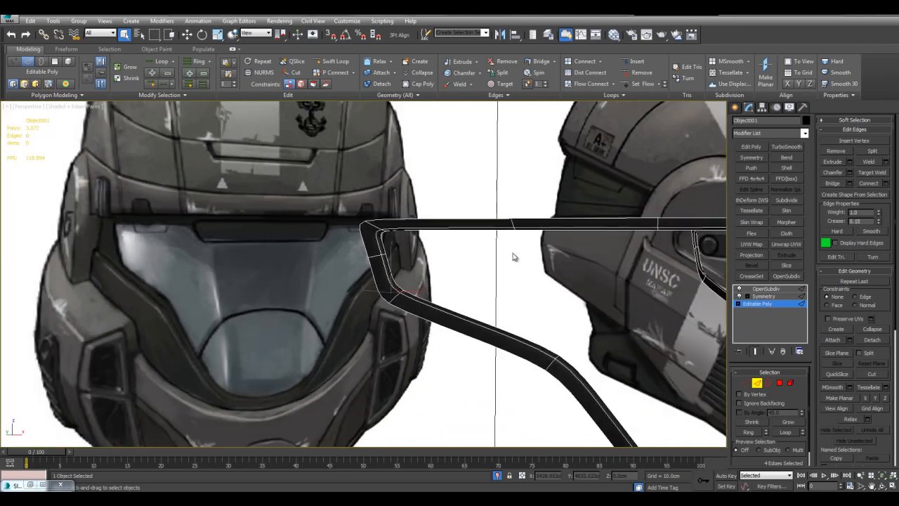
pyautogui.press('2')
pyautogui.keyDown('alt'); pyautogui.moveTo(518, 271); pyautogui.dragTo(519, 249, button='middle'); pyautogui.keyUp('alt')
pyautogui.scroll(-3, 527, 247)
pyautogui.scroll(3, 424, 234)
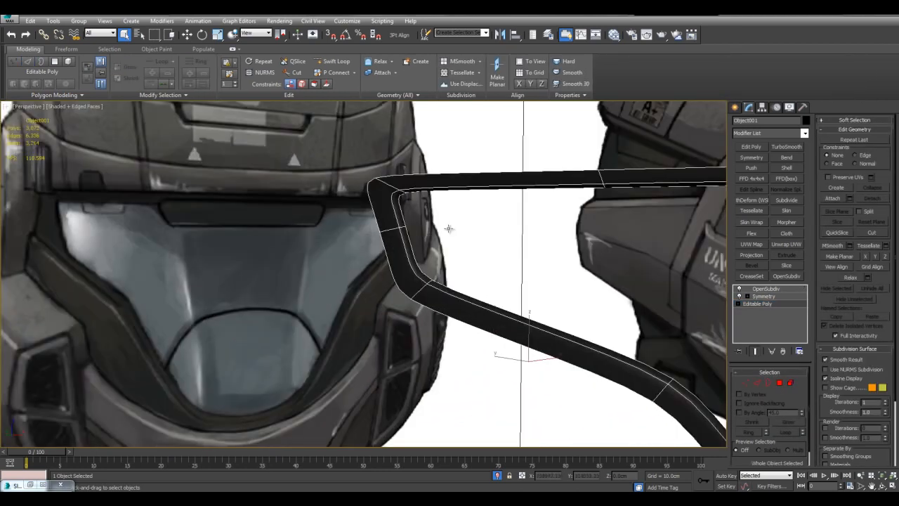
# Bring the visor back into view beside the rim and inspect the rim's smoothed shape against the references.
pyautogui.scroll(-4, 526, 249)
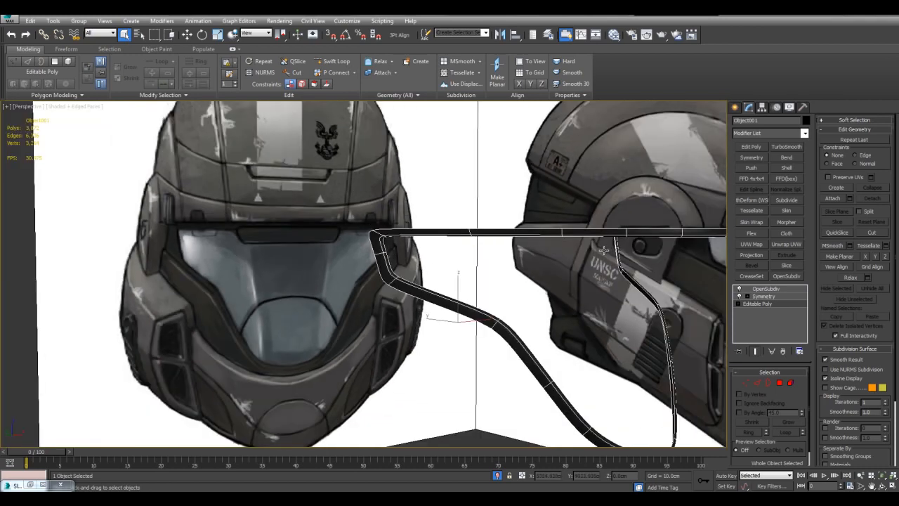
pyautogui.scroll(-2, 459, 331)
pyautogui.moveTo(522, 346); pyautogui.dragTo(528, 327, button='middle')
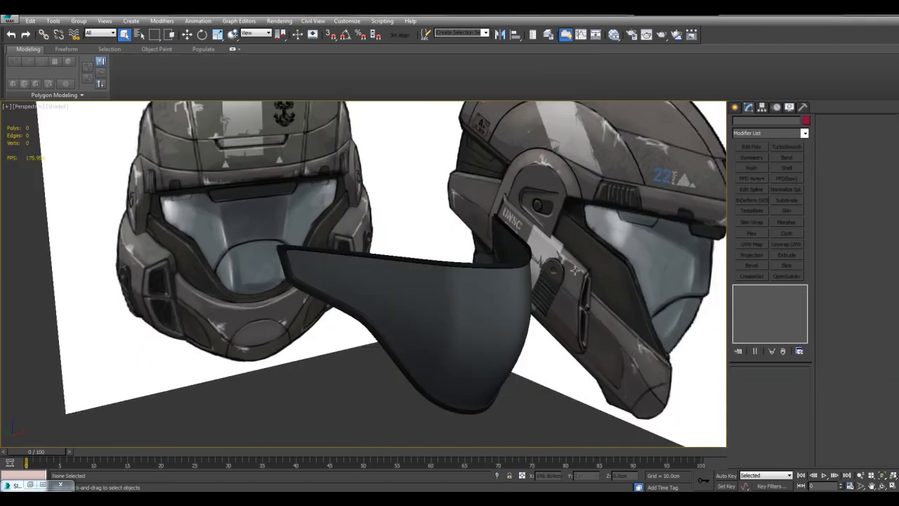
pyautogui.moveTo(583, 279)
pyautogui.keyDown('alt'); pyautogui.mouseDown(button='middle')
pyautogui.moveTo(587, 212)
pyautogui.moveTo(592, 231)
pyautogui.moveTo(597, 219)
pyautogui.mouseUp(button='middle'); pyautogui.keyUp('alt')
pyautogui.press('F4')
pyautogui.click(295, 254)
pyautogui.click(293, 254)
pyautogui.click(293, 255)
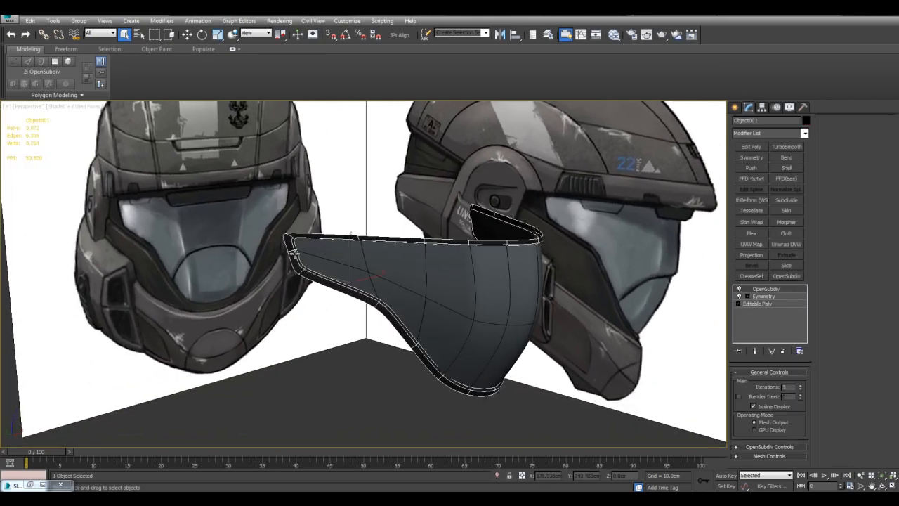
pyautogui.moveTo(502, 248); pyautogui.dragTo(581, 273, button='middle')
# On the base mesh in the left view, extrude the two outer edges at the rim's side end back towards the helmet's ear piece.
pyautogui.click(740, 303)
pyautogui.hotkey('alt', 'w')
pyautogui.middleClick(313, 302)
pyautogui.hotkey('alt', 'w')
pyautogui.hotkey('alt', 'space')
pyautogui.moveTo(279, 213); pyautogui.dragTo(497, 250, button='middle')
pyautogui.scroll(2, 417, 243)
pyautogui.click(430, 228)
pyautogui.keyDown('ctrl'); pyautogui.click(423, 218); pyautogui.keyUp('ctrl')
pyautogui.press('w')
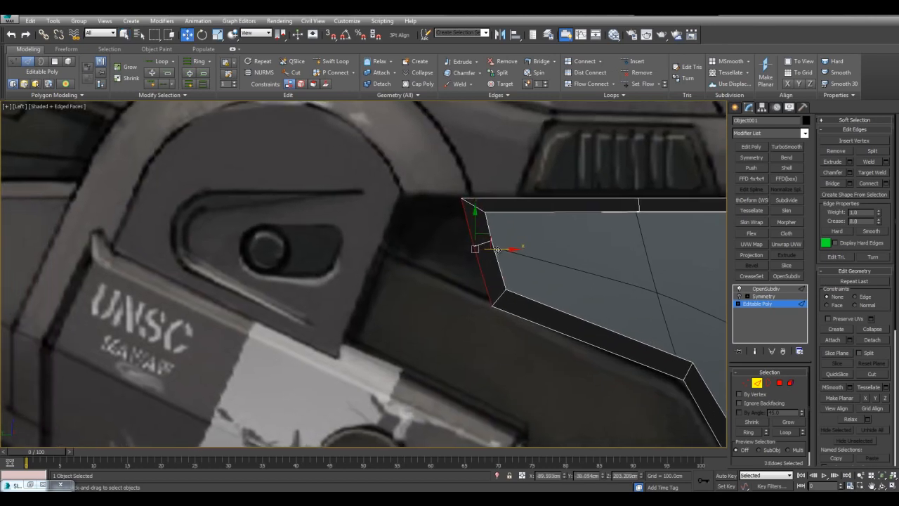
pyautogui.keyDown('shift'); pyautogui.moveTo(497, 250); pyautogui.dragTo(413, 249); pyautogui.keyUp('shift')
pyautogui.moveTo(412, 249); pyautogui.dragTo(451, 254, button='middle')
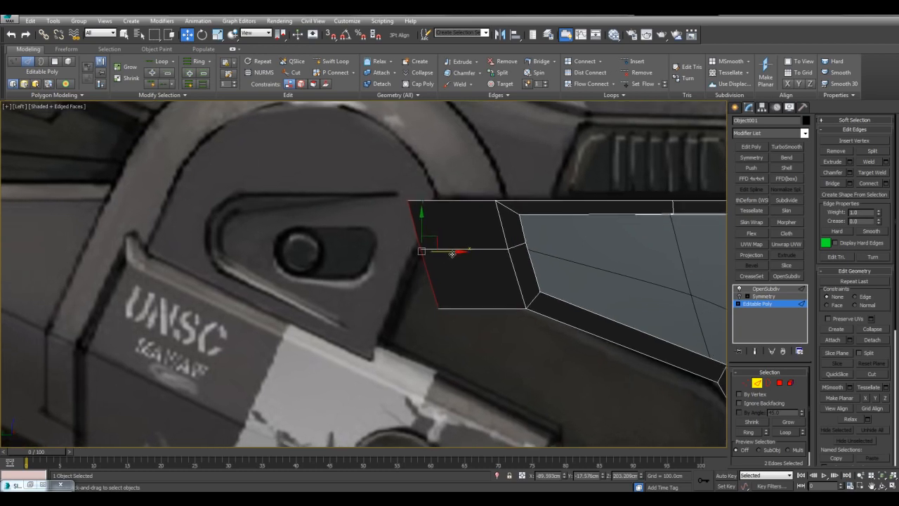
# Align the two end edges of the new rim extension into a straight vertical line.
pyautogui.press('x')
pyautogui.hotkey('alt', 'x')
pyautogui.moveTo(447, 252); pyautogui.dragTo(394, 271)
pyautogui.press('q')
pyautogui.click(430, 264)
pyautogui.moveTo(443, 264); pyautogui.dragTo(453, 258, button='middle')
pyautogui.hotkey('alt', 'w')
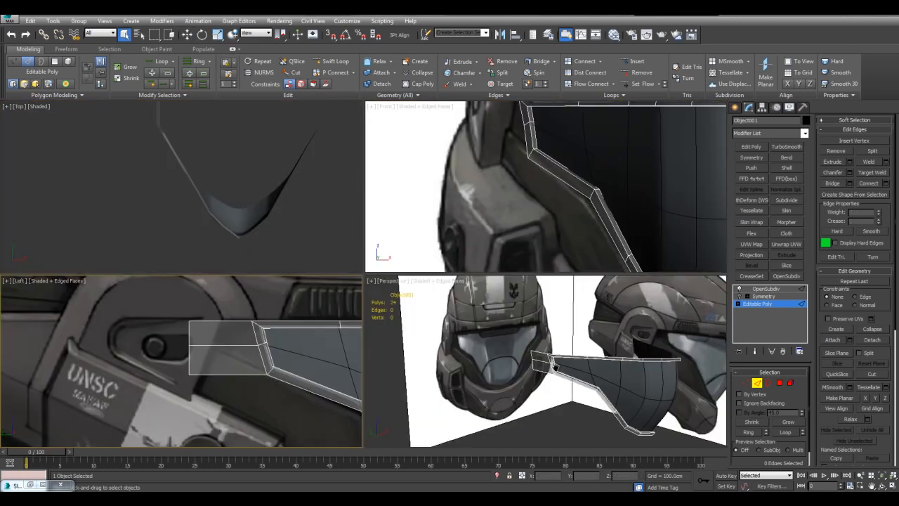
# Check the extension in perspective, then set up see-through vertex editing of the rim in the left view.
pyautogui.click(555, 369)
pyautogui.hotkey('alt', 'w')
pyautogui.hotkey('alt', 'x')
pyautogui.hotkey('alt', 'w')
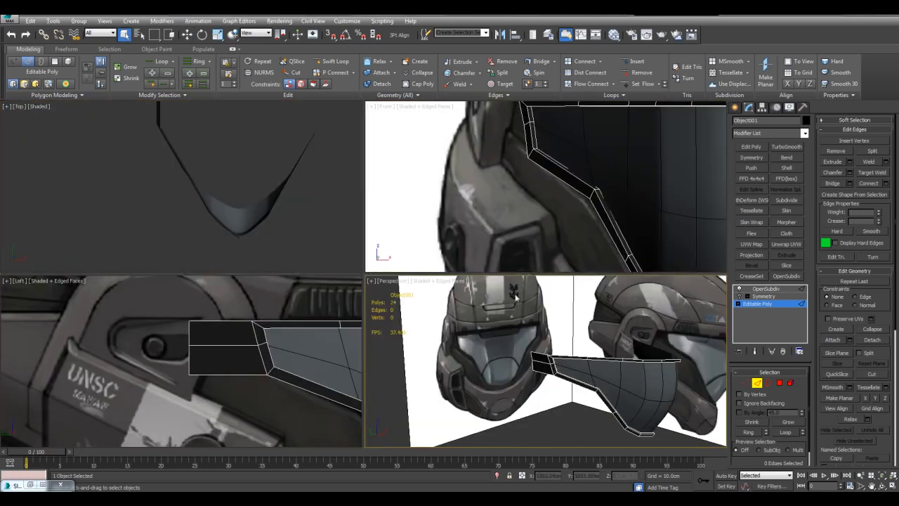
pyautogui.click(267, 324)
pyautogui.hotkey('alt', 'w')
pyautogui.press('1')
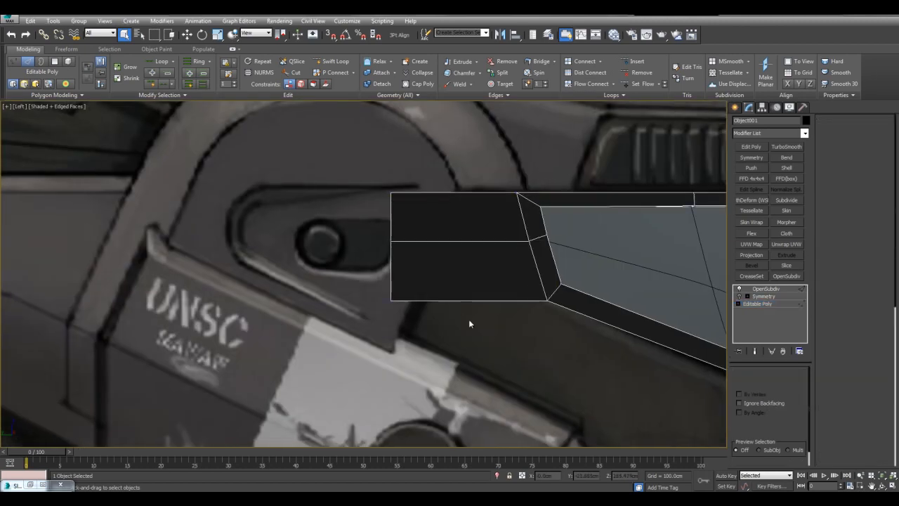
pyautogui.hotkey('alt', 'x')
pyautogui.moveTo(459, 289); pyautogui.dragTo(489, 311, button='middle')
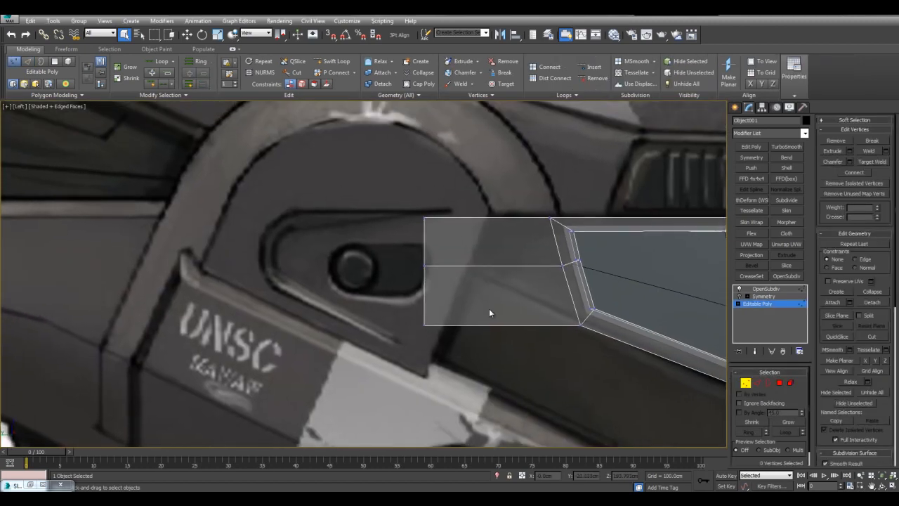
pyautogui.hotkey('alt', 'c')
pyautogui.moveTo(520, 285); pyautogui.dragTo(520, 291, button='middle')
pyautogui.moveTo(511, 260); pyautogui.dragTo(520, 267, button='middle')
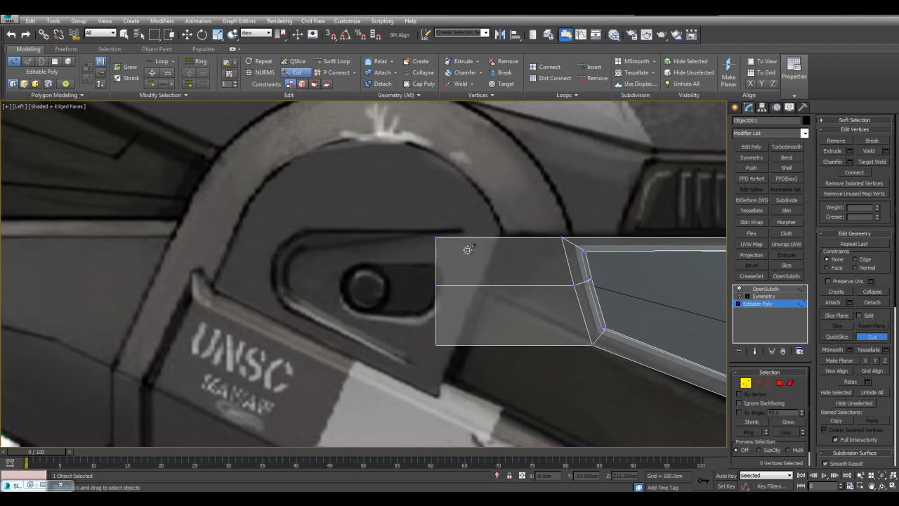
pyautogui.rightClick(522, 258)
# With the Edge constraint, slide the middle and lower end vertices of the rim extension upward to taper it along the reference.
pyautogui.moveTo(572, 298); pyautogui.dragTo(406, 227, button='middle')
pyautogui.scroll(-2, 404, 226)
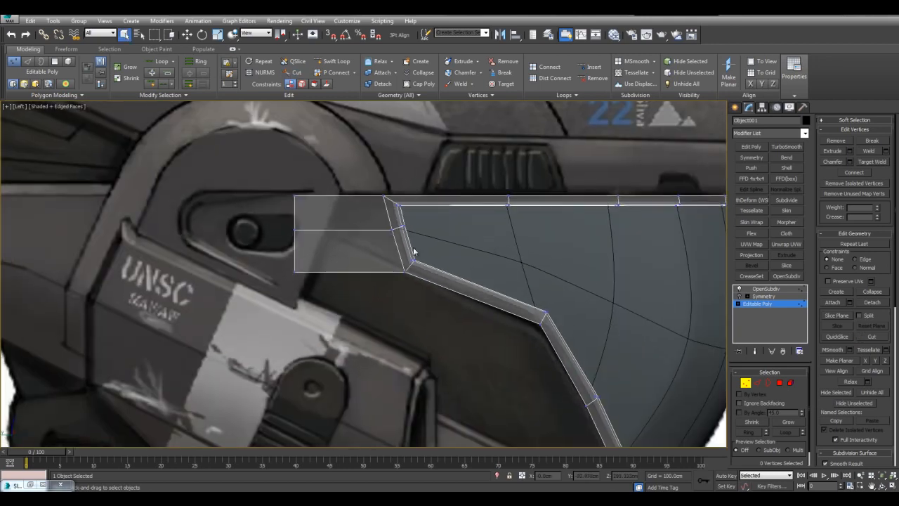
pyautogui.scroll(2, 445, 244)
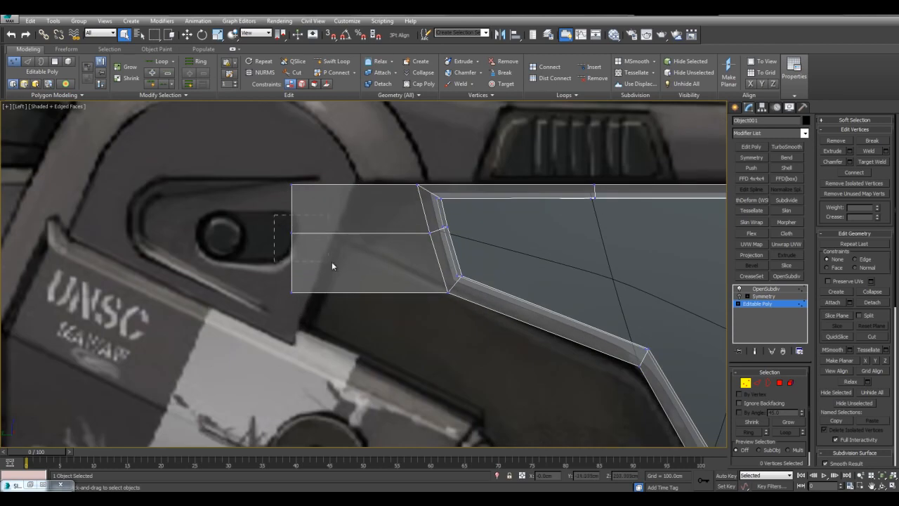
pyautogui.press('w')
pyautogui.moveTo(307, 207); pyautogui.dragTo(377, 248, button='middle')
pyautogui.hotkey('shift', 'x')
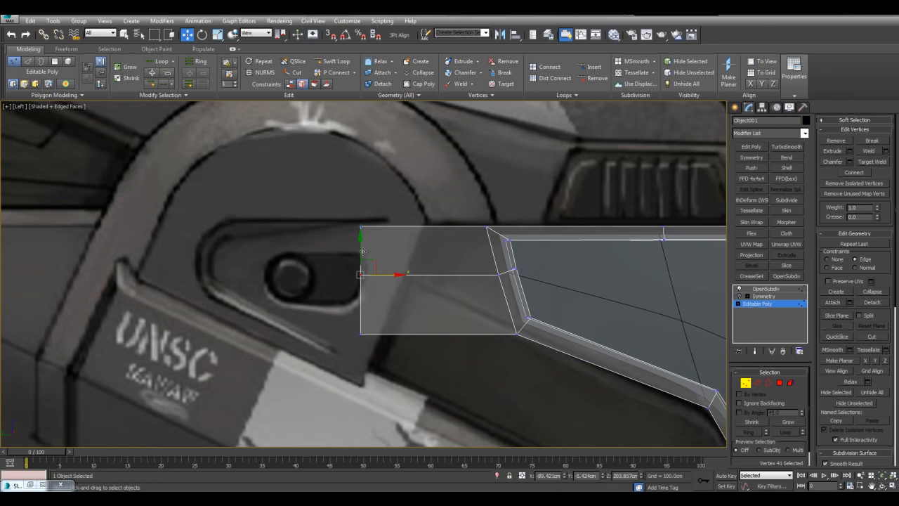
pyautogui.moveTo(364, 255); pyautogui.dragTo(359, 239)
pyautogui.moveTo(390, 351); pyautogui.dragTo(390, 351)
pyautogui.moveTo(359, 303); pyautogui.dragTo(370, 229)
pyautogui.click(632, 283)
pyautogui.moveTo(644, 287); pyautogui.dragTo(473, 191, button='middle')
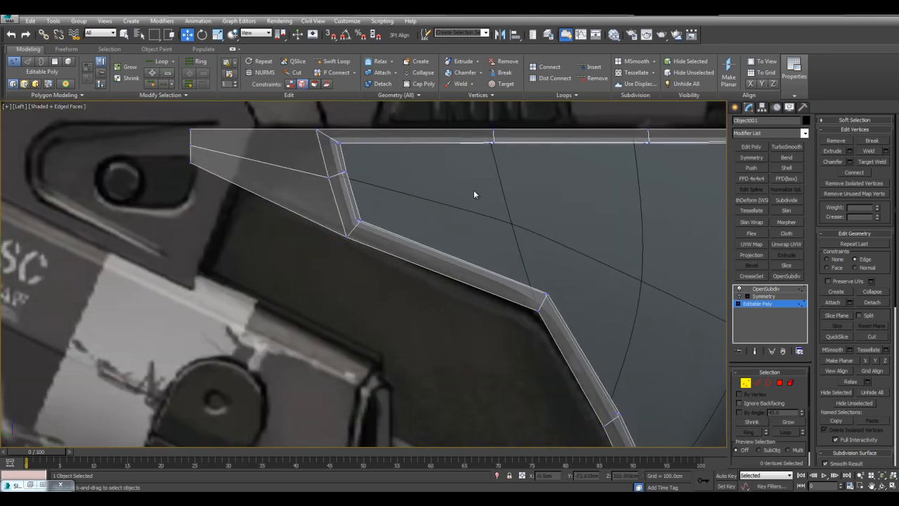
# Try to select the rim's outer border as an edge loop and check it in perspective.
pyautogui.press('2')
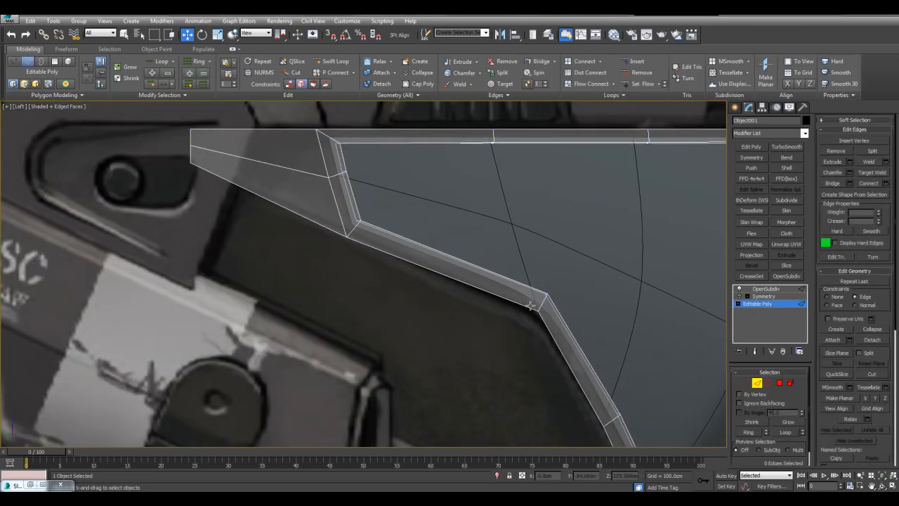
pyautogui.doubleClick(525, 306)
pyautogui.scroll(-6, 505, 274)
pyautogui.press('q')
pyautogui.keyDown('alt'); pyautogui.moveTo(621, 266); pyautogui.dragTo(621, 265); pyautogui.keyUp('alt')
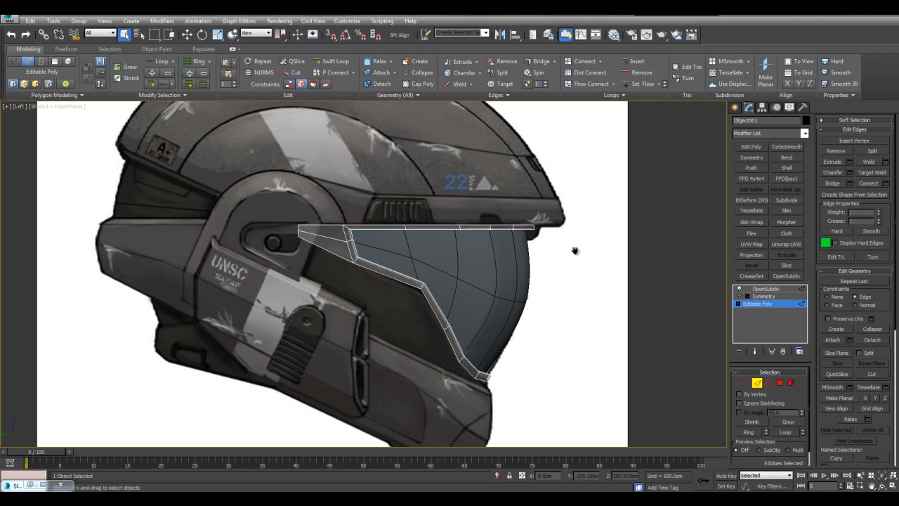
pyautogui.moveTo(600, 251); pyautogui.dragTo(601, 239, button='middle')
pyautogui.hotkey('alt', 'w')
pyautogui.click(590, 294)
pyautogui.hotkey('alt', 'w')
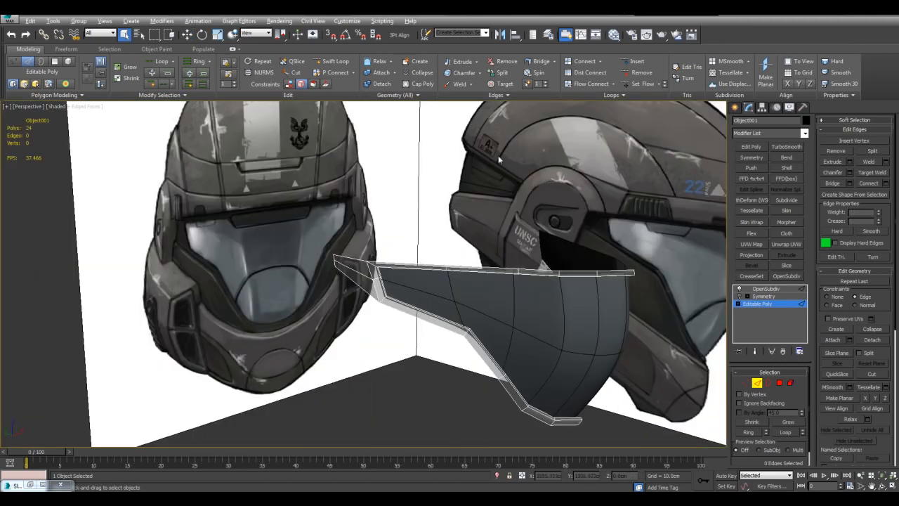
# Turn on Step Mode for edge selection.
pyautogui.click(184, 95)
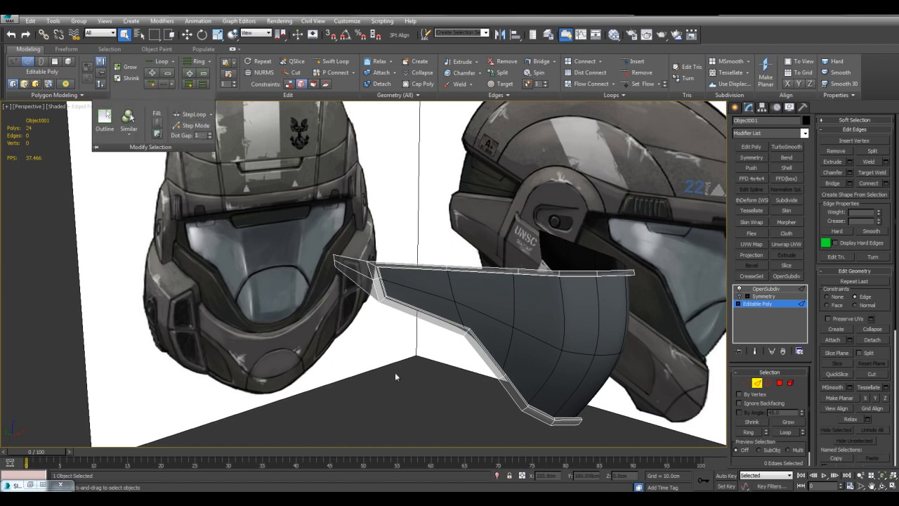
pyautogui.scroll(5, 457, 321)
pyautogui.scroll(2, 490, 278)
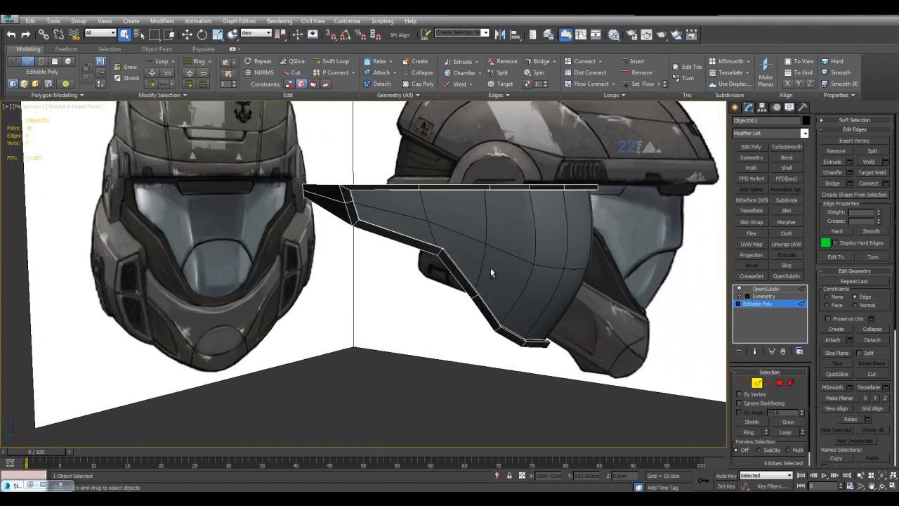
pyautogui.moveTo(426, 265); pyautogui.dragTo(395, 296, button='middle')
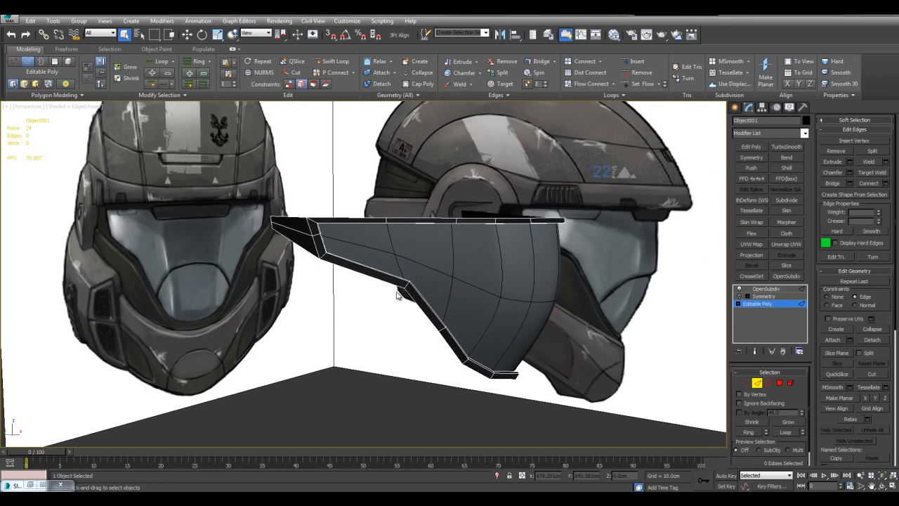
pyautogui.moveTo(505, 272); pyautogui.dragTo(246, 311, button='middle')
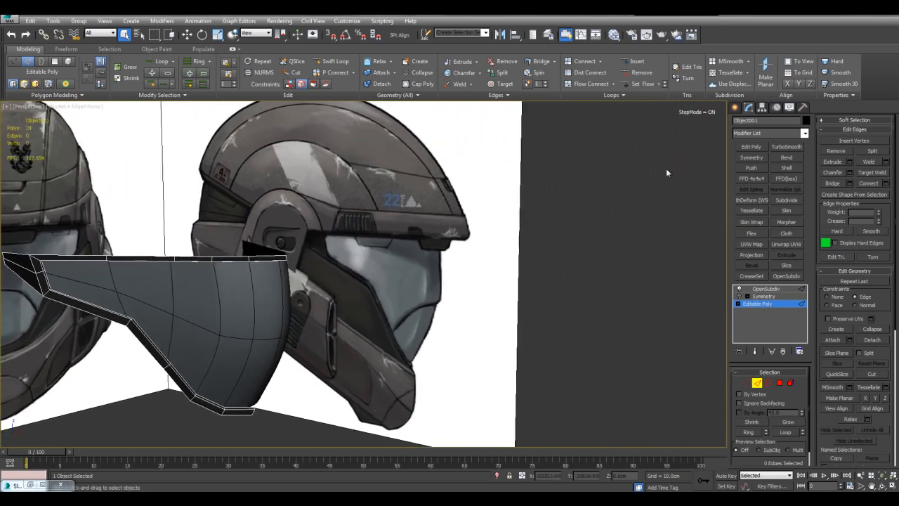
pyautogui.keyDown('alt'); pyautogui.moveTo(419, 229); pyautogui.dragTo(452, 250, button='middle'); pyautogui.keyUp('alt')
# Try to select the rim's lower border by expanding the edge at its bottom centre into a loop.
pyautogui.scroll(2, 451, 249)
pyautogui.moveTo(577, 224); pyautogui.dragTo(513, 345, button='middle')
pyautogui.click(444, 396)
pyautogui.keyDown('alt'); pyautogui.moveTo(444, 396); pyautogui.dragTo(491, 383, button='middle'); pyautogui.keyUp('alt')
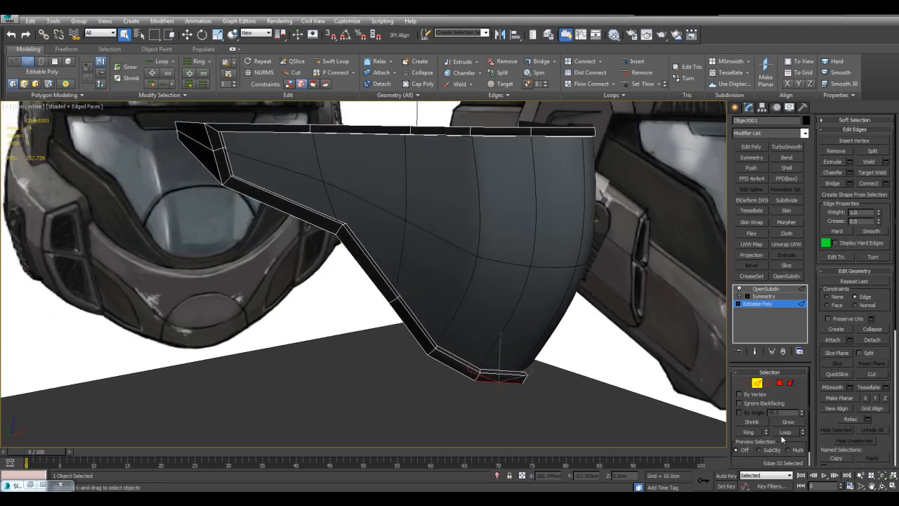
pyautogui.click(783, 434)
pyautogui.keyDown('alt'); pyautogui.moveTo(576, 393); pyautogui.dragTo(620, 422, button='middle'); pyautogui.keyUp('alt')
pyautogui.keyDown('alt'); pyautogui.moveTo(513, 374); pyautogui.dragTo(541, 325, button='middle'); pyautogui.keyUp('alt')
pyautogui.scroll(5, 321, 280)
pyautogui.moveTo(321, 280)
pyautogui.keyDown('alt'); pyautogui.mouseDown(button='middle')
pyautogui.moveTo(333, 243)
pyautogui.moveTo(363, 235)
pyautogui.moveTo(335, 289)
pyautogui.mouseUp(button='middle'); pyautogui.keyUp('alt')
pyautogui.scroll(-5, 365, 295)
pyautogui.click(387, 334)
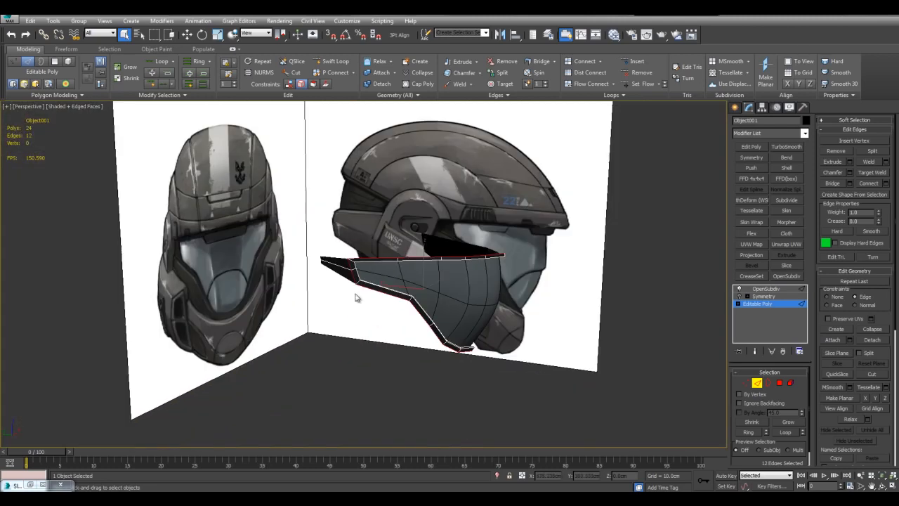
# Select the rim's lower outer border edges from the bottom centre up to the corner at the side extension.
pyautogui.scroll(5, 436, 316)
pyautogui.keyDown('alt'); pyautogui.moveTo(388, 272); pyautogui.dragTo(486, 370, button='middle'); pyautogui.keyUp('alt')
pyautogui.click(318, 250)
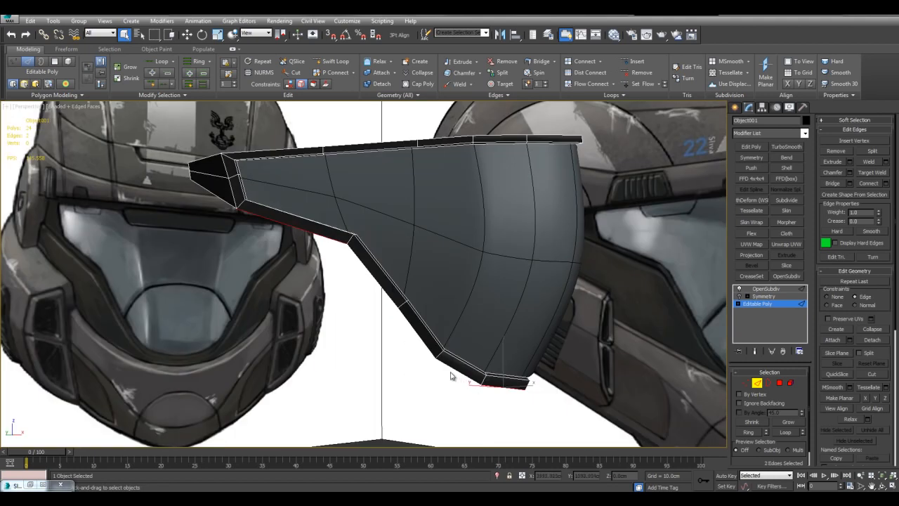
pyautogui.keyDown('alt'); pyautogui.moveTo(463, 330); pyautogui.dragTo(550, 359, button='middle'); pyautogui.keyUp('alt')
pyautogui.click(586, 296)
pyautogui.moveTo(586, 296)
pyautogui.keyDown('alt'); pyautogui.mouseDown(button='middle')
pyautogui.moveTo(601, 396)
pyautogui.moveTo(554, 356)
pyautogui.mouseUp(button='middle'); pyautogui.keyUp('alt')
pyautogui.moveTo(673, 121); pyautogui.dragTo(706, 144, button='middle')
pyautogui.moveTo(556, 299); pyautogui.dragTo(580, 248, button='middle')
pyautogui.scroll(4, 354, 221)
pyautogui.click(351, 210)
pyautogui.keyDown('alt'); pyautogui.moveTo(354, 214); pyautogui.dragTo(358, 193, button='middle'); pyautogui.keyUp('alt')
pyautogui.moveTo(505, 288); pyautogui.dragTo(563, 365, button='middle')
pyautogui.doubleClick(515, 314)
# Add the lower edge of the side extension to the selected border edges.
pyautogui.keyDown('alt'); pyautogui.moveTo(377, 220); pyautogui.dragTo(421, 257, button='middle'); pyautogui.keyUp('alt')
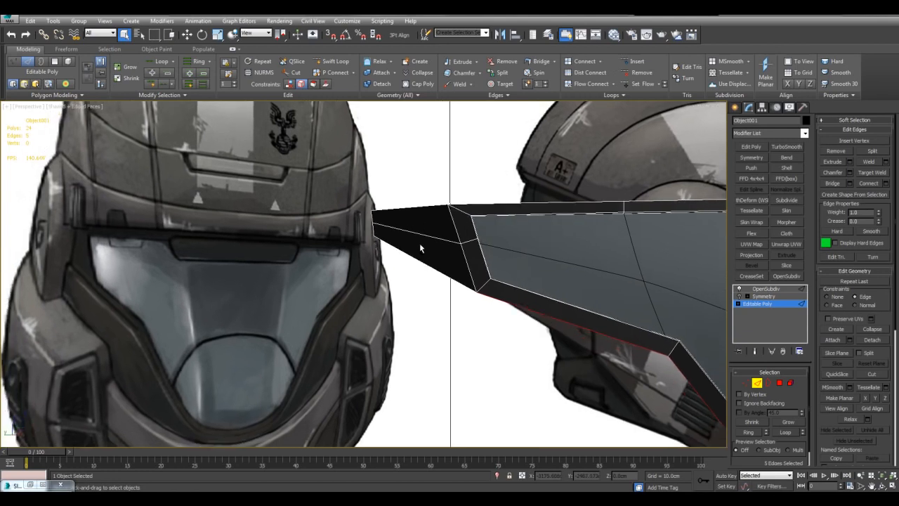
pyautogui.scroll(-5, 547, 273)
pyautogui.scroll(5, 541, 261)
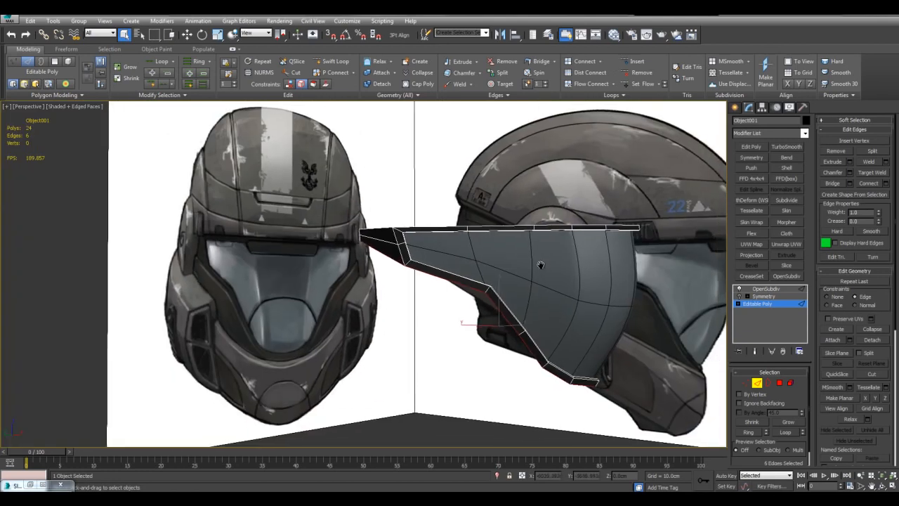
pyautogui.moveTo(545, 264); pyautogui.dragTo(492, 276, button='middle')
# Try to extend the selected rim border edges with Extend Borders at a depth of 20.3 cm and an angle of -1.5.
pyautogui.hotkey('shift', 'e')
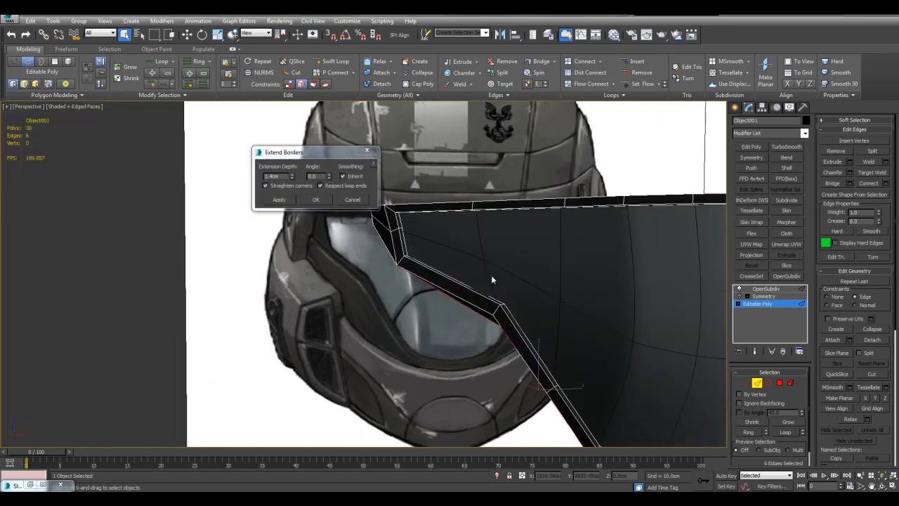
pyautogui.moveTo(330, 177); pyautogui.dragTo(314, 85)
pyautogui.keyDown('alt'); pyautogui.moveTo(487, 307); pyautogui.dragTo(469, 184, button='middle'); pyautogui.keyUp('alt')
pyautogui.keyDown('alt'); pyautogui.moveTo(548, 242); pyautogui.dragTo(497, 254, button='middle'); pyautogui.keyUp('alt')
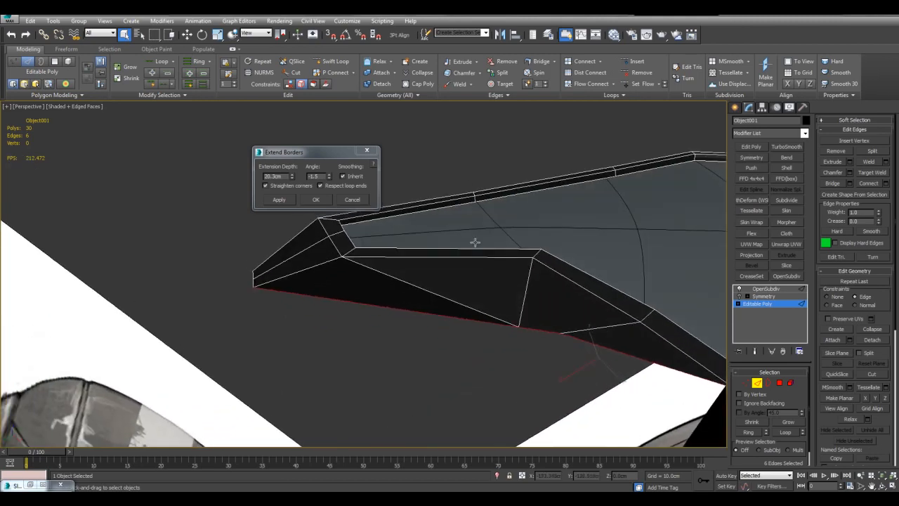
pyautogui.moveTo(293, 177); pyautogui.dragTo(450, 316)
pyautogui.rightClick(450, 316)
pyautogui.moveTo(450, 316); pyautogui.dragTo(557, 297, button='middle')
pyautogui.scroll(-2, 557, 297)
pyautogui.moveTo(484, 220); pyautogui.dragTo(520, 235, button='middle')
pyautogui.scroll(-2, 546, 260)
pyautogui.moveTo(547, 261); pyautogui.dragTo(553, 242, button='middle')
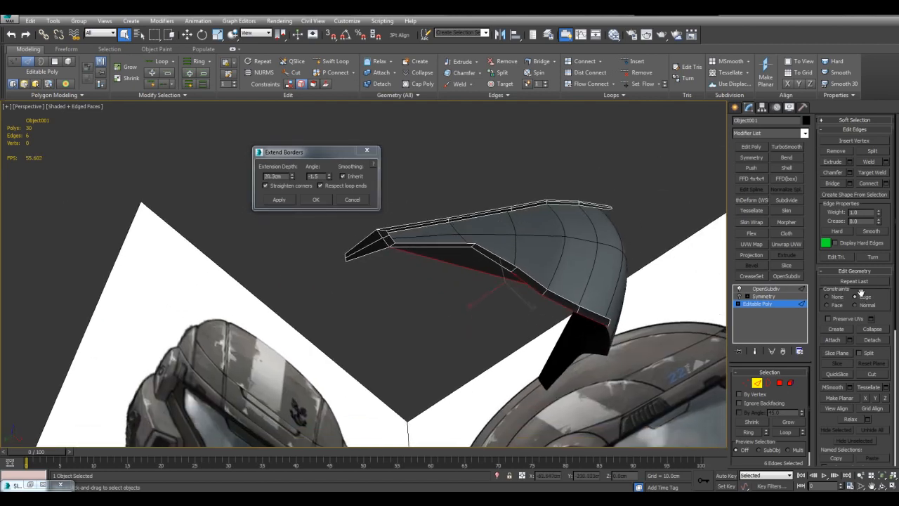
pyautogui.click(356, 201)
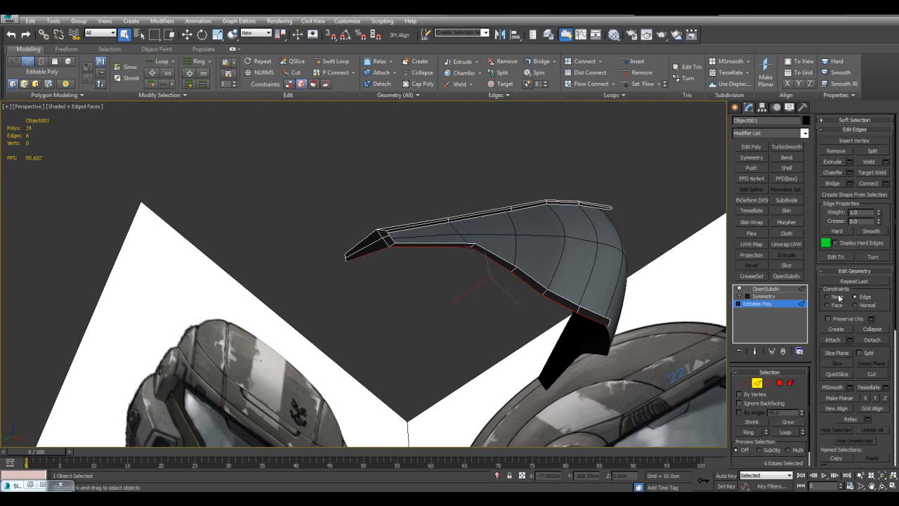
# Set the editing constraint to None and run Extend Borders on the six selected rim edges again.
pyautogui.keyDown('alt'); pyautogui.moveTo(537, 228); pyautogui.dragTo(545, 248, button='middle'); pyautogui.keyUp('alt')
pyautogui.scroll(2, 540, 265)
pyautogui.keyDown('alt'); pyautogui.moveTo(554, 253); pyautogui.dragTo(572, 263, button='middle'); pyautogui.keyUp('alt')
pyautogui.scroll(-3, 579, 247)
pyautogui.scroll(3, 572, 263)
pyautogui.scroll(-3, 540, 276)
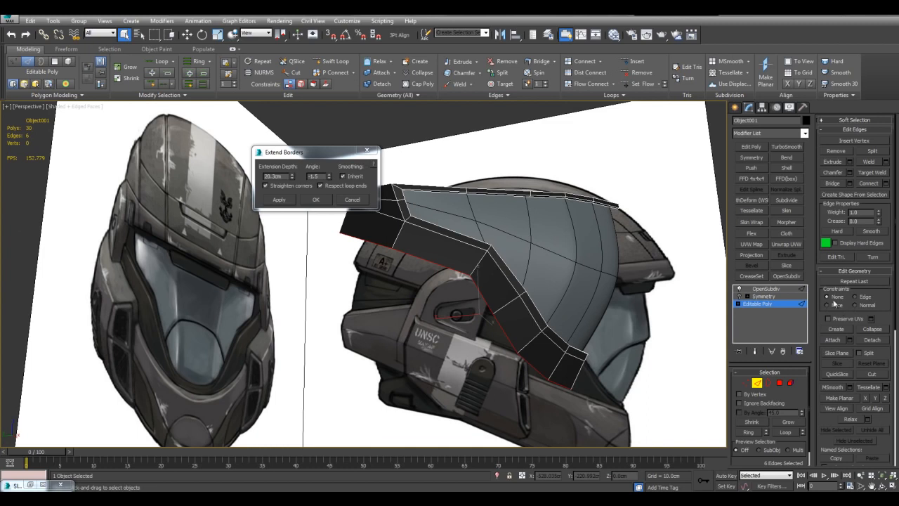
pyautogui.keyDown('alt'); pyautogui.moveTo(610, 300); pyautogui.dragTo(632, 316, button='middle'); pyautogui.keyUp('alt')
pyautogui.scroll(3, 632, 317)
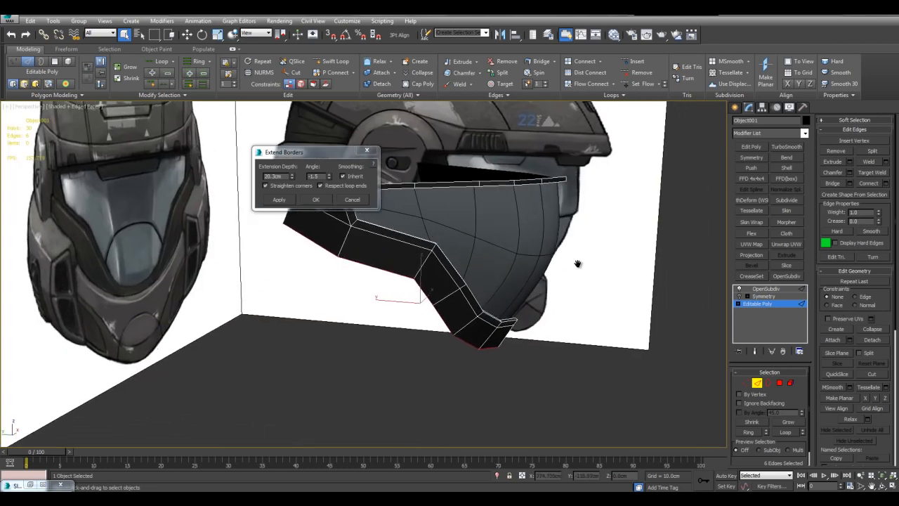
# Extend the selected rim border at an angle of 90 and a depth of 4 cm.
pyautogui.keyDown('alt'); pyautogui.moveTo(579, 268); pyautogui.dragTo(634, 301, button='middle'); pyautogui.keyUp('alt')
pyautogui.scroll(4, 619, 264)
pyautogui.moveTo(330, 179); pyautogui.dragTo(298, 197)
pyautogui.write('90')
pyautogui.moveTo(451, 299); pyautogui.dragTo(364, 302, button='middle')
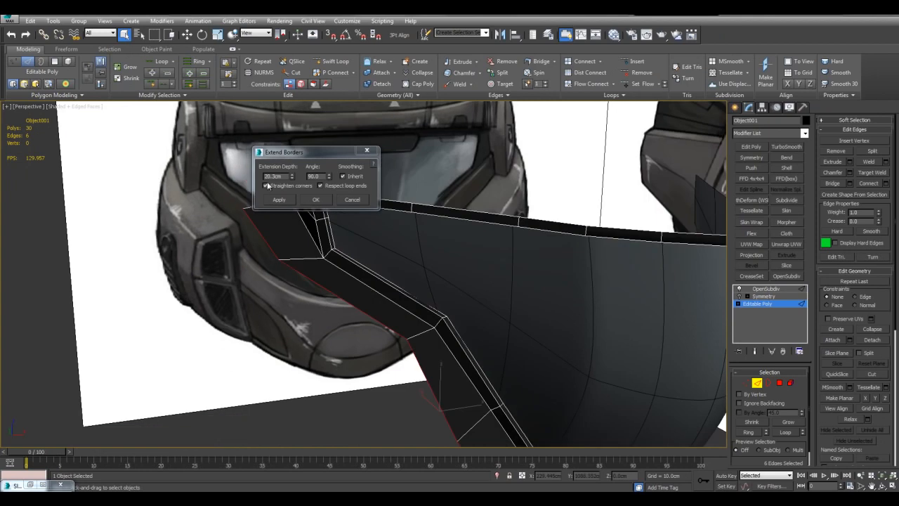
pyautogui.doubleClick(281, 178)
pyautogui.write('2')
pyautogui.moveTo(273, 288); pyautogui.dragTo(402, 267, button='middle')
pyautogui.doubleClick(282, 176)
pyautogui.write('4')
pyautogui.click(316, 199)
# Select the outermost vertex at the centre end of the new lower strip and set its X position to 0 cm.
pyautogui.press('1')
pyautogui.moveTo(438, 257); pyautogui.dragTo(512, 340)
pyautogui.press('z')
pyautogui.moveTo(529, 338); pyautogui.dragTo(531, 272, button='middle')
pyautogui.scroll(-4, 530, 273)
pyautogui.moveTo(348, 289); pyautogui.dragTo(409, 346)
pyautogui.press('w')
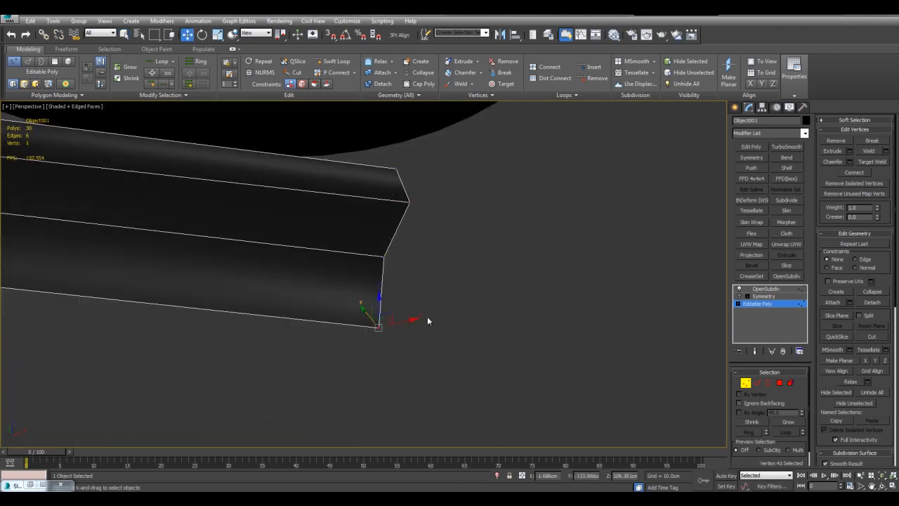
pyautogui.keyDown('alt'); pyautogui.moveTo(431, 327); pyautogui.dragTo(630, 444, button='middle'); pyautogui.keyUp('alt')
pyautogui.keyDown('alt'); pyautogui.moveTo(570, 476); pyautogui.dragTo(522, 406, button='middle'); pyautogui.keyUp('alt')
pyautogui.keyDown('alt'); pyautogui.moveTo(518, 361); pyautogui.dragTo(487, 206, button='middle'); pyautogui.keyUp('alt')
pyautogui.moveTo(525, 327); pyautogui.dragTo(525, 325)
pyautogui.keyDown('alt'); pyautogui.moveTo(525, 326); pyautogui.dragTo(552, 339, button='middle'); pyautogui.keyUp('alt')
pyautogui.keyDown('alt'); pyautogui.moveTo(519, 314); pyautogui.dragTo(507, 274, button='middle'); pyautogui.keyUp('alt')
pyautogui.moveTo(472, 324); pyautogui.dragTo(489, 345)
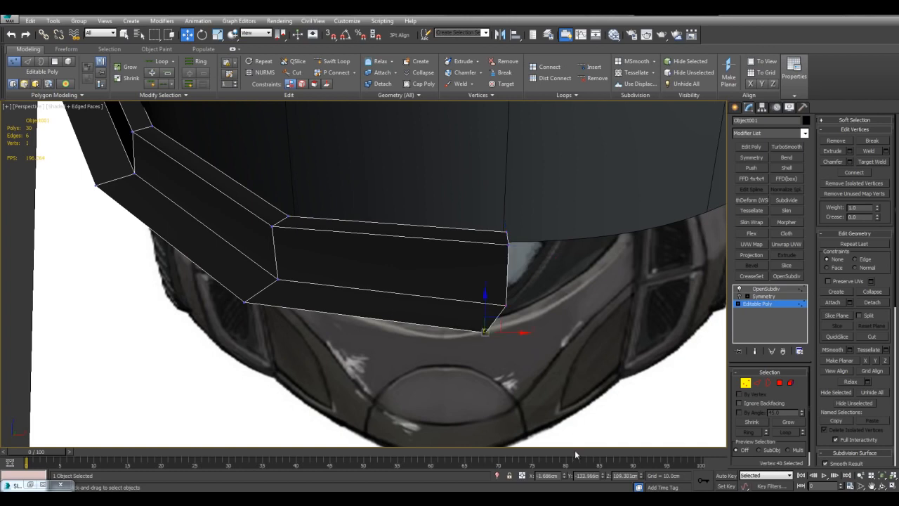
pyautogui.rightClick(565, 477)
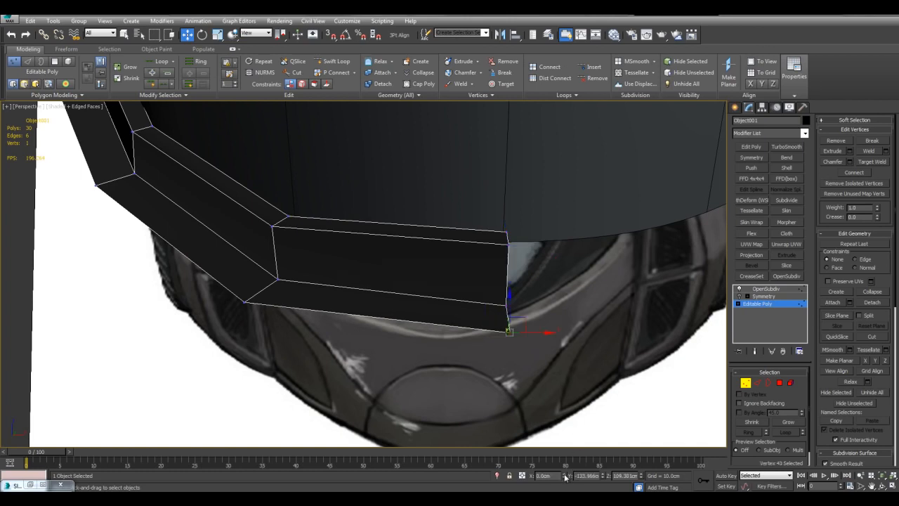
# Reselect the strip's centre end vertex to check its X position, and leave vertex editing.
pyautogui.moveTo(491, 326); pyautogui.dragTo(520, 354, button='middle')
pyautogui.click(578, 335)
pyautogui.scroll(-3, 578, 334)
pyautogui.scroll(2, 534, 300)
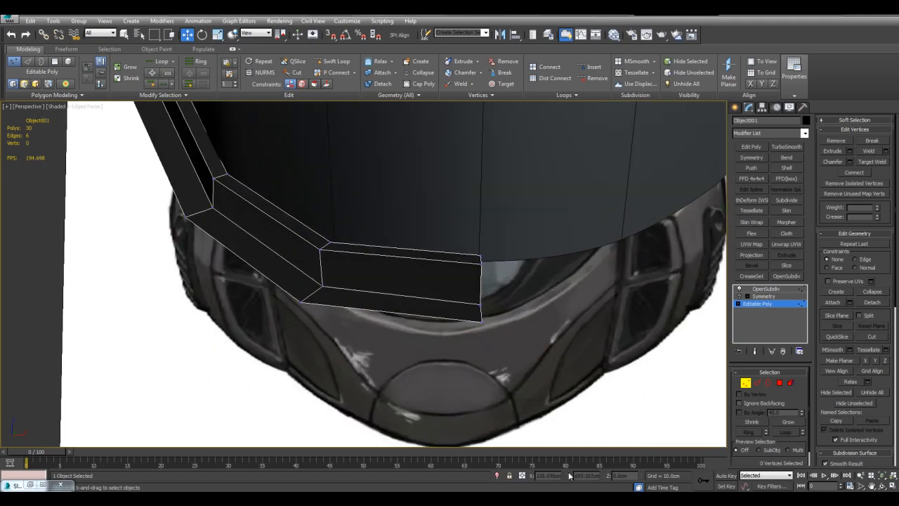
pyautogui.click(477, 318)
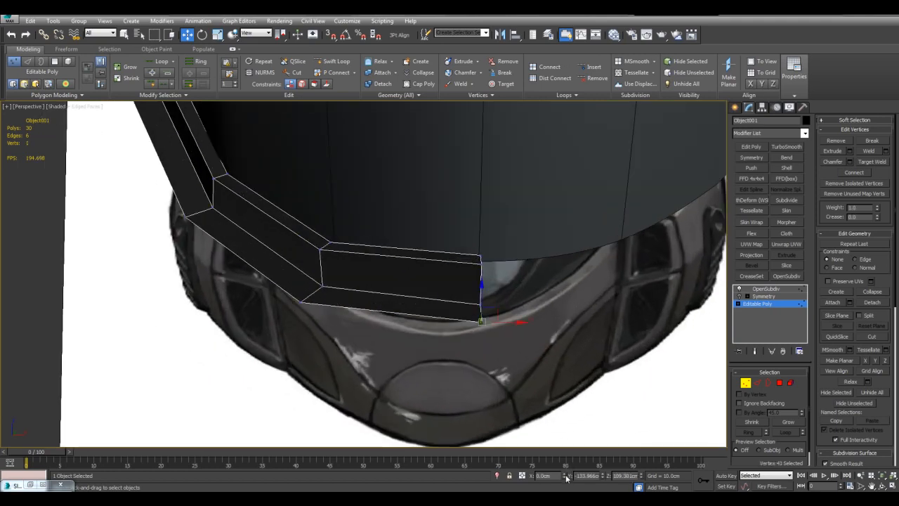
pyautogui.moveTo(560, 357); pyautogui.dragTo(562, 318, button='middle')
pyautogui.scroll(-3, 561, 318)
pyautogui.press('1')
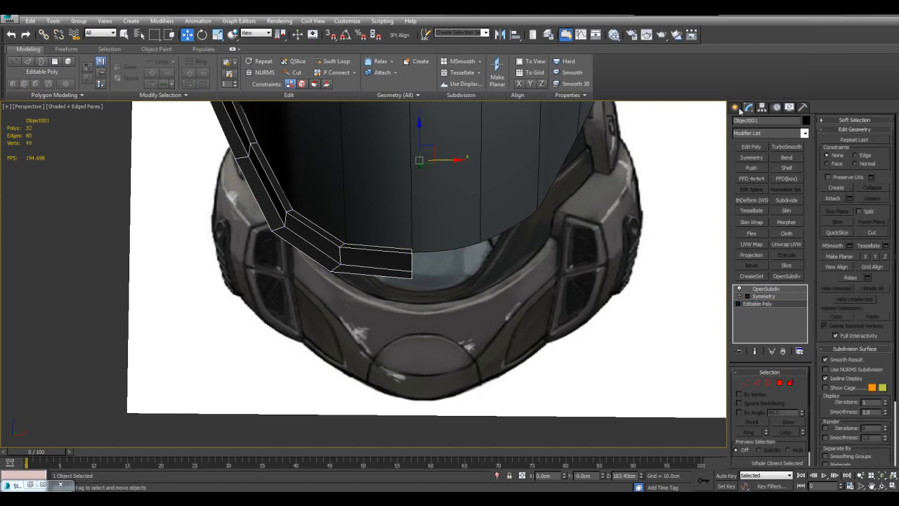
# Create a cylinder on the floor with a radius of about 48.9 cm and a height of about 84.7 cm.
pyautogui.click(738, 111)
pyautogui.click(750, 186)
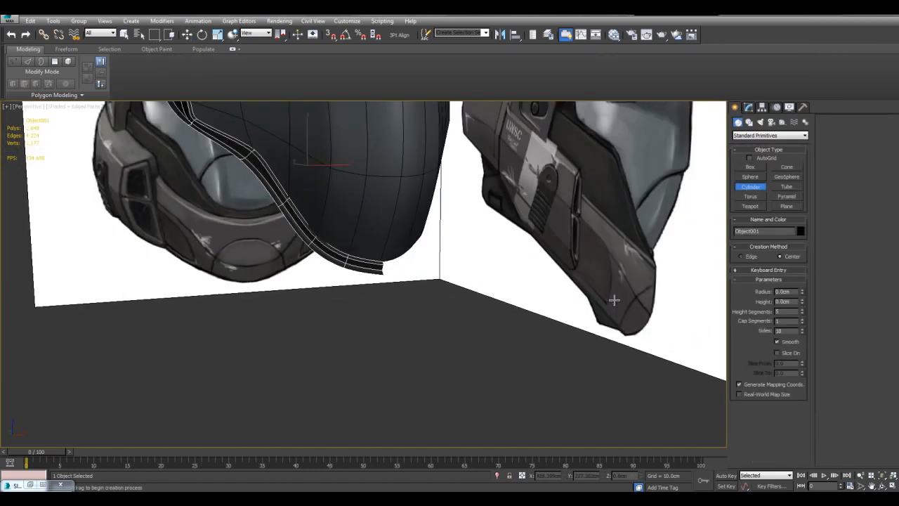
pyautogui.moveTo(422, 379); pyautogui.dragTo(485, 385)
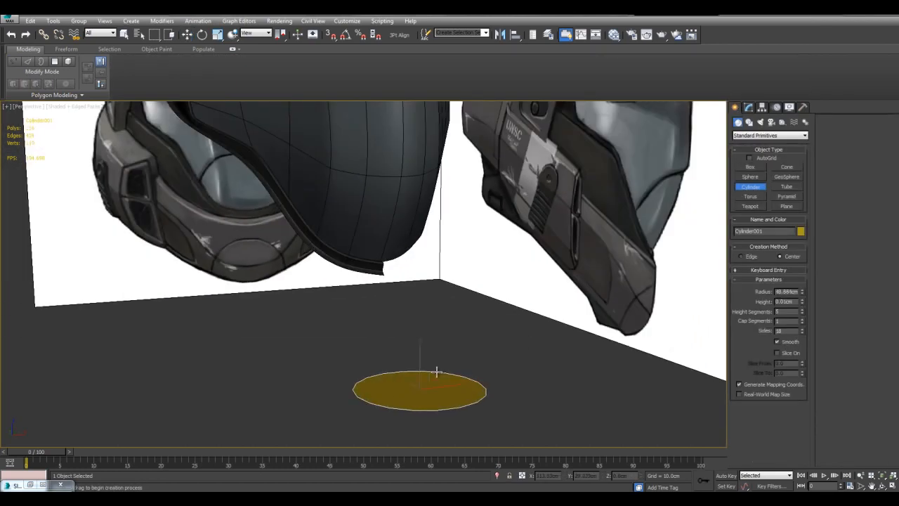
pyautogui.click(439, 267)
pyautogui.press('w')
pyautogui.click(748, 106)
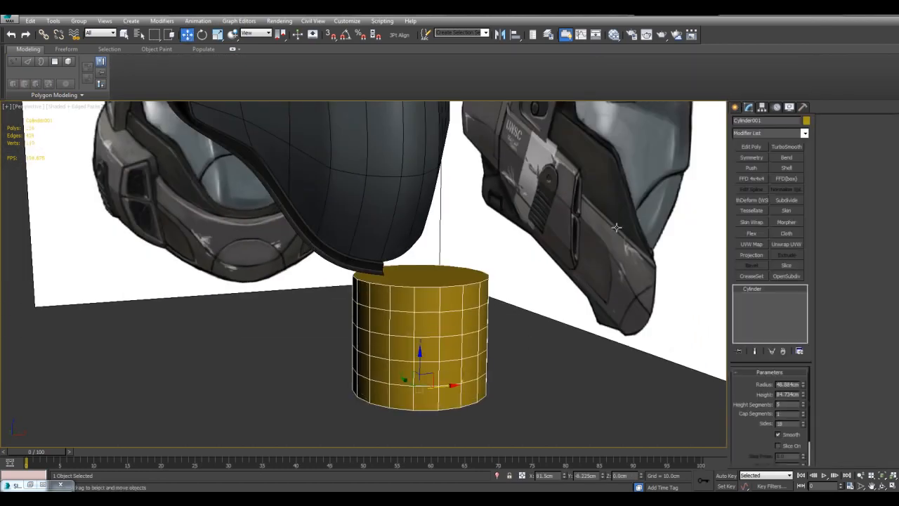
# Reset the cylinder's number of sides to the minimum of 3.
pyautogui.scroll(3, 627, 260)
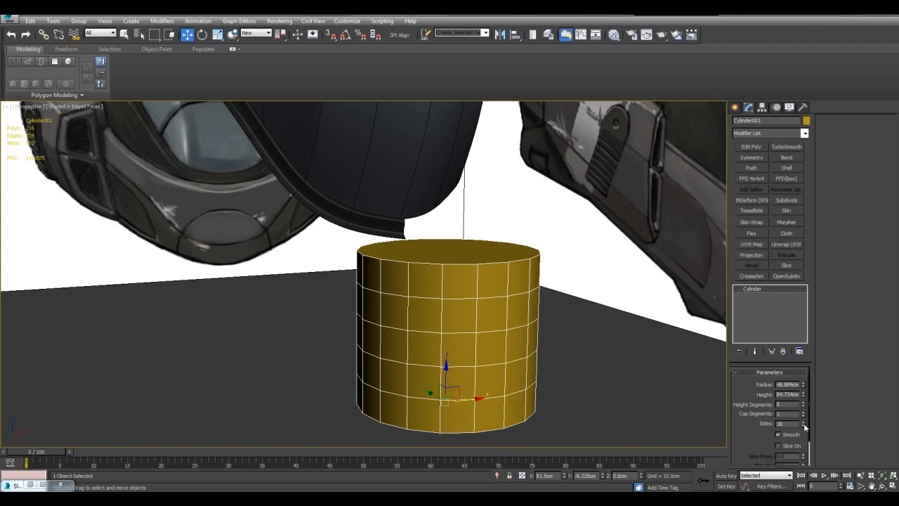
pyautogui.rightClick(804, 425)
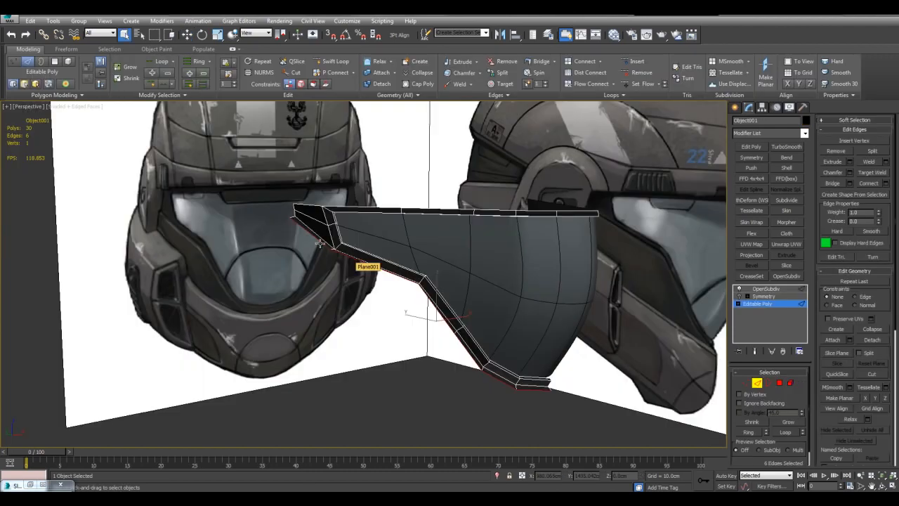
pyautogui.moveTo(482, 317); pyautogui.dragTo(477, 274, button='middle')
pyautogui.scroll(3, 469, 250)
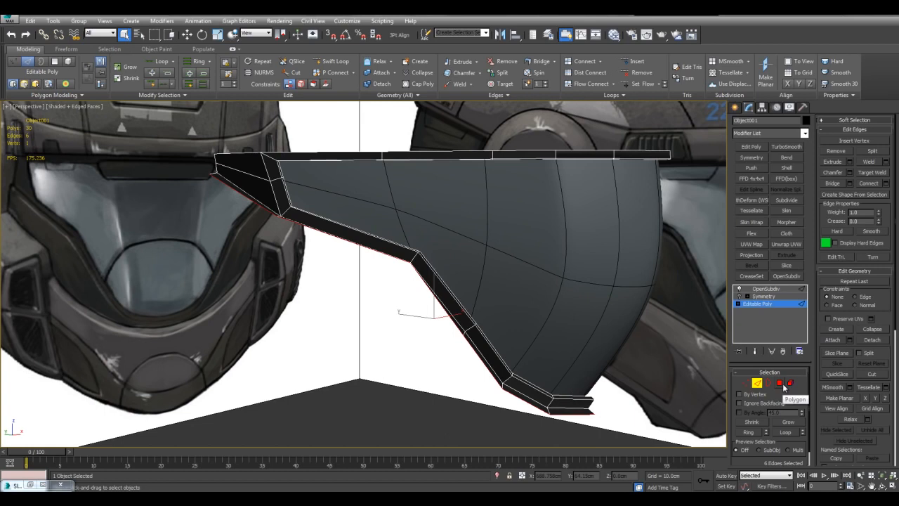
# Convert the selected lower rim edges to their six strip polygons and detach these as a separate object.
pyautogui.click(780, 383)
pyautogui.keyDown('alt'); pyautogui.moveTo(497, 291); pyautogui.dragTo(573, 314, button='middle'); pyautogui.keyUp('alt')
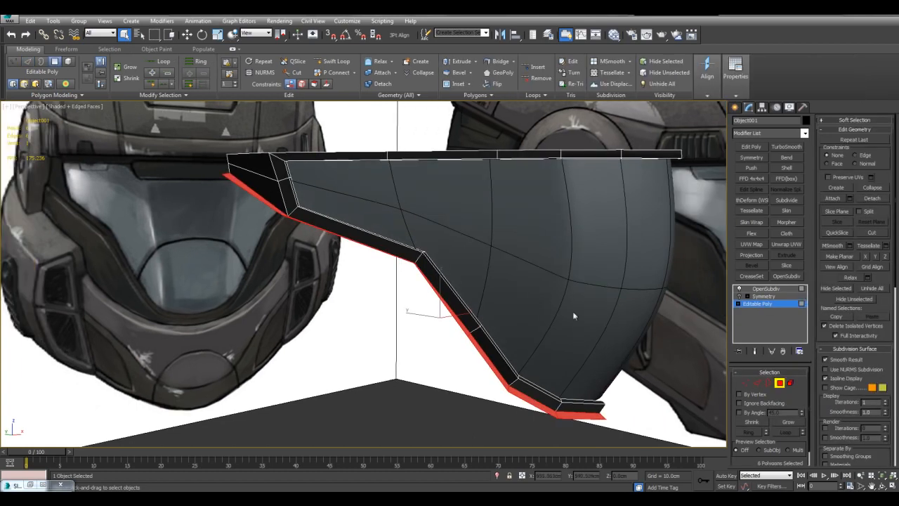
pyautogui.click(882, 202)
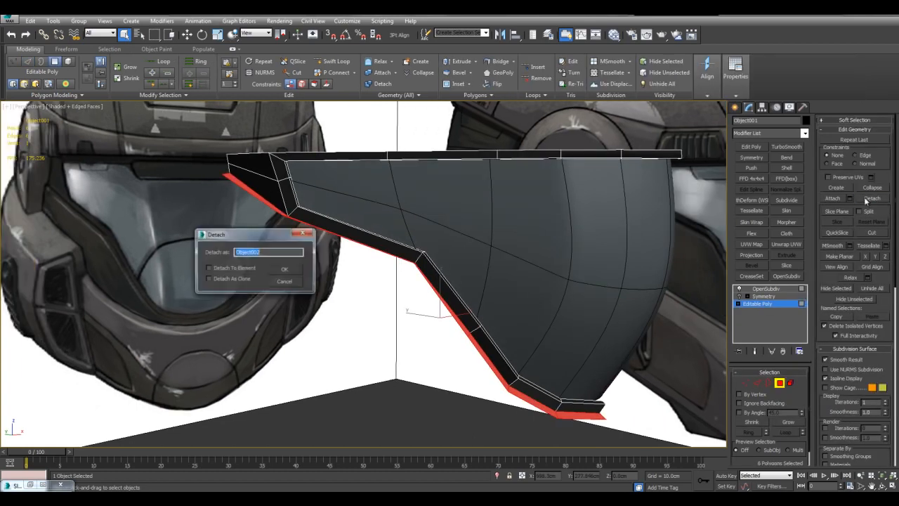
pyautogui.click(287, 269)
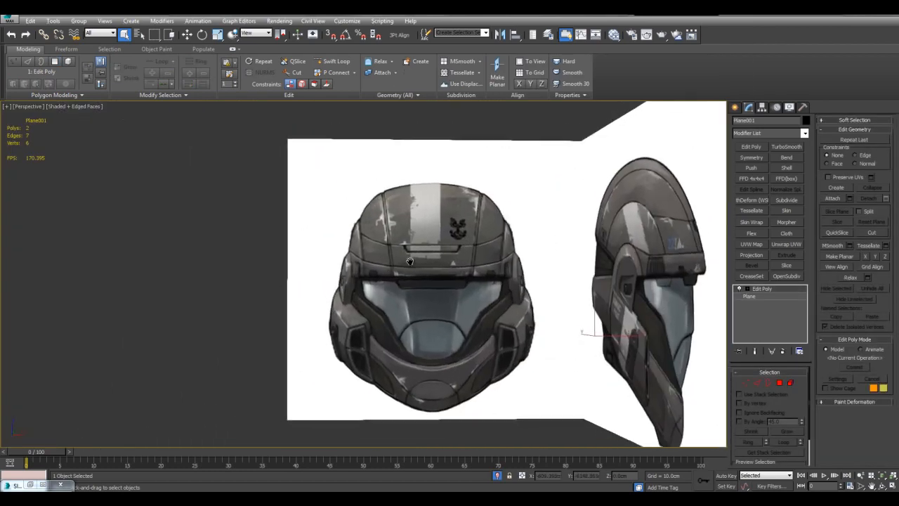
# Check the visor's side border on the front reference and paste the Symmetry and OpenSubdiv modifiers onto the detached strip.
pyautogui.scroll(8, 390, 271)
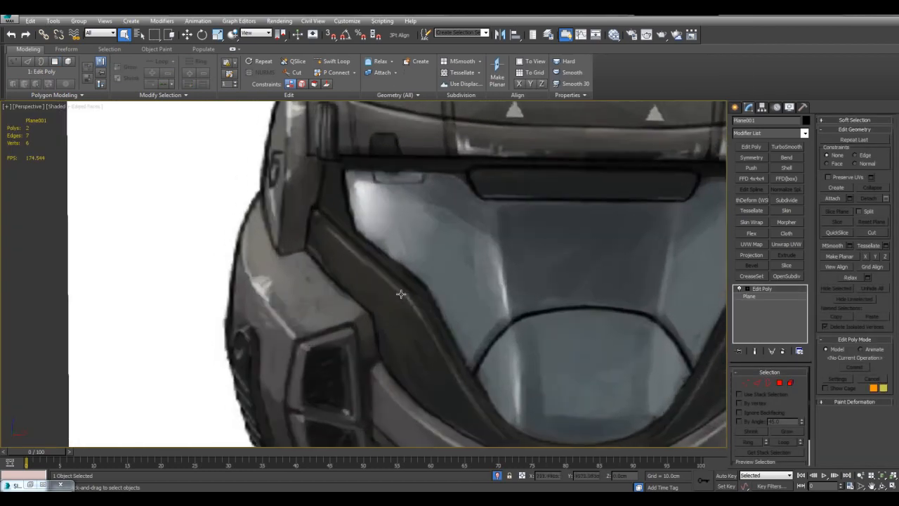
pyautogui.scroll(2, 395, 286)
pyautogui.scroll(-4, 353, 263)
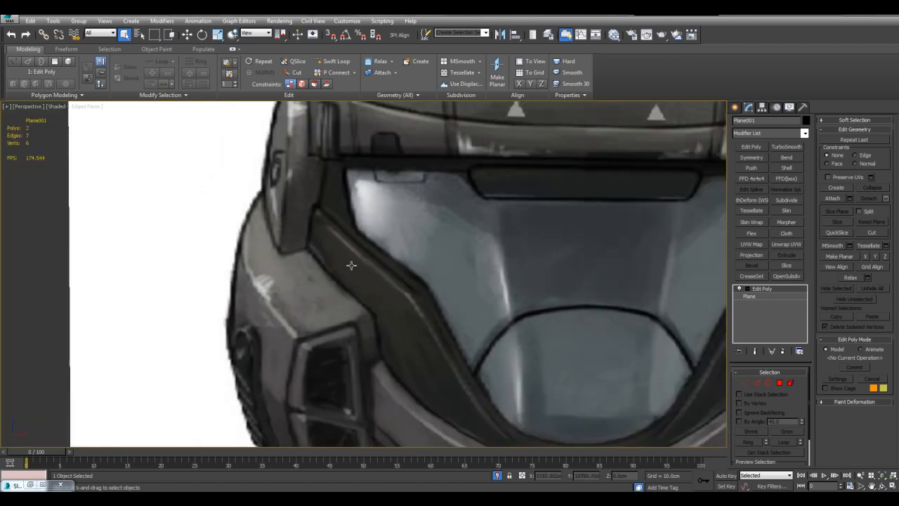
pyautogui.moveTo(444, 245); pyautogui.dragTo(433, 203, button='middle')
pyautogui.scroll(-3, 477, 308)
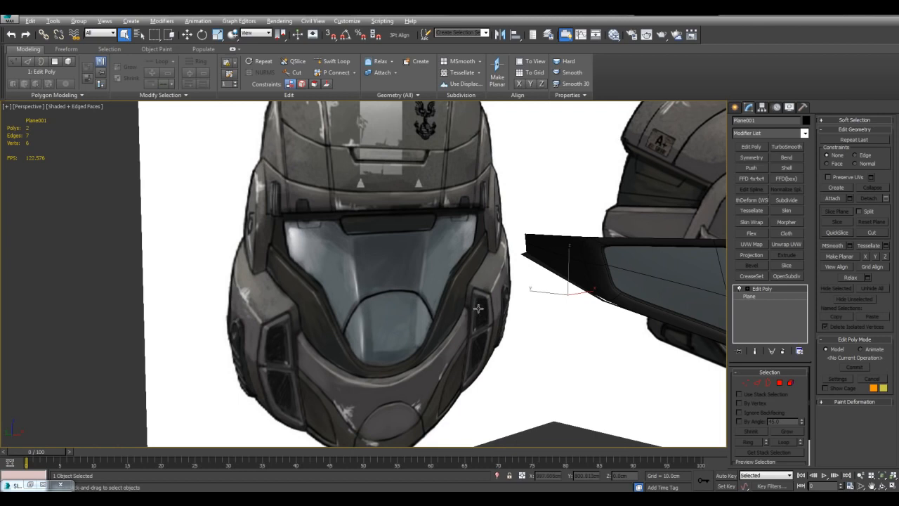
pyautogui.press('Delete')
pyautogui.click(588, 291)
pyautogui.press('z')
pyautogui.keyDown('alt'); pyautogui.moveTo(575, 291); pyautogui.dragTo(545, 305, button='middle'); pyautogui.keyUp('alt')
pyautogui.rightClick(766, 292)
pyautogui.click(783, 295)
pyautogui.scroll(-5, 594, 299)
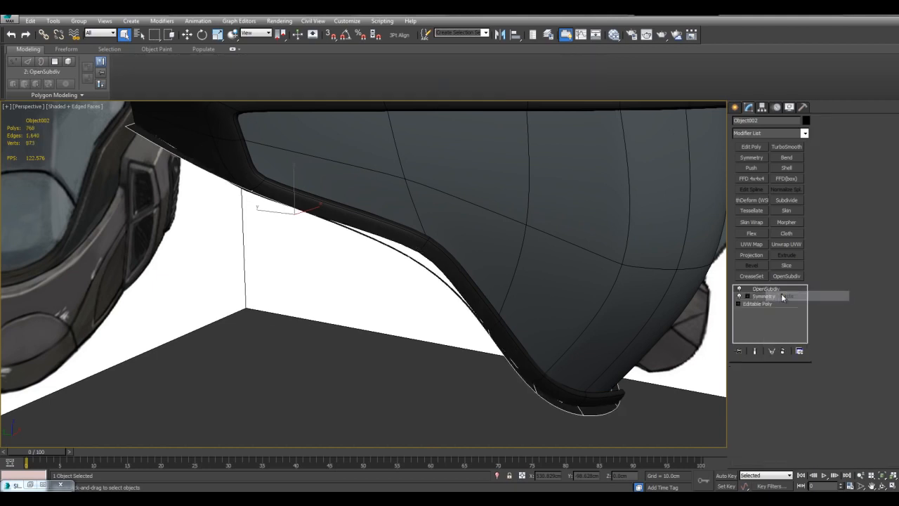
# Move the detached strip's six outer border edges slightly back and down in the Left view.
pyautogui.click(757, 304)
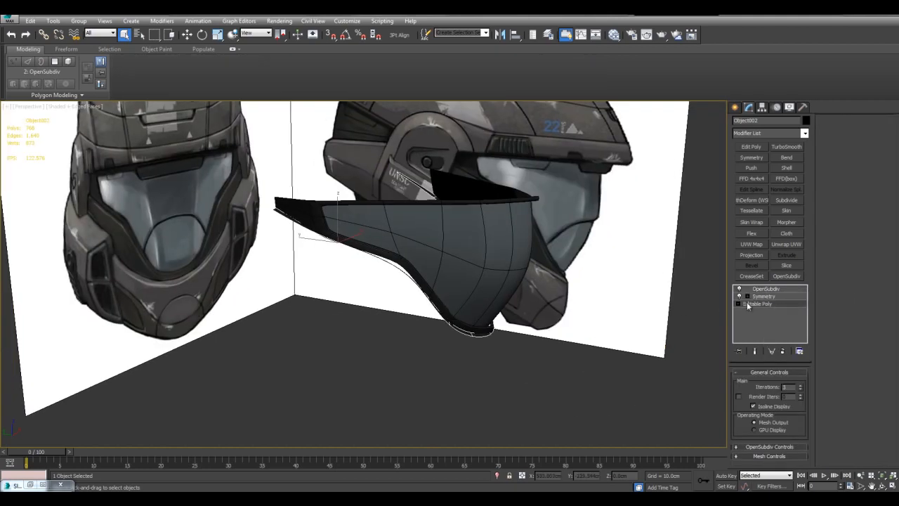
pyautogui.press('2')
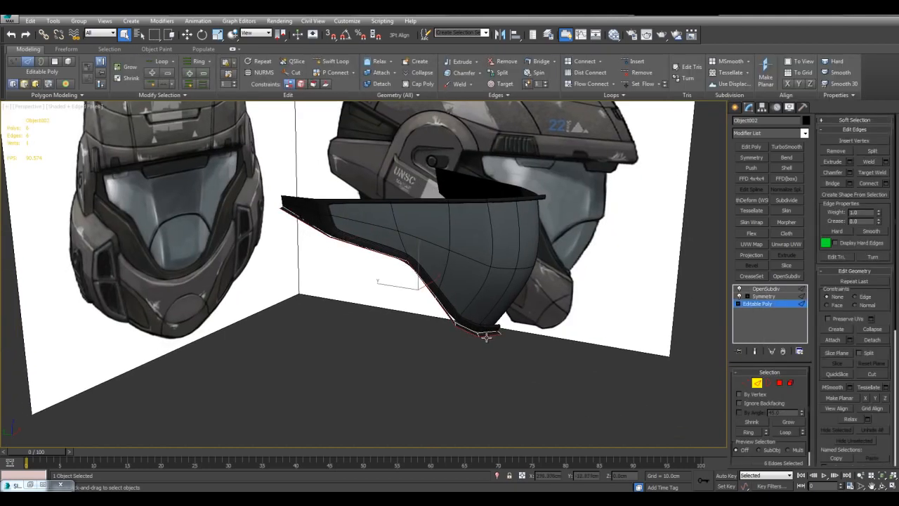
pyautogui.scroll(4, 490, 302)
pyautogui.keyDown('alt'); pyautogui.moveTo(493, 299); pyautogui.dragTo(466, 291, button='middle'); pyautogui.keyUp('alt')
pyautogui.press('w')
pyautogui.hotkey('alt', 'w')
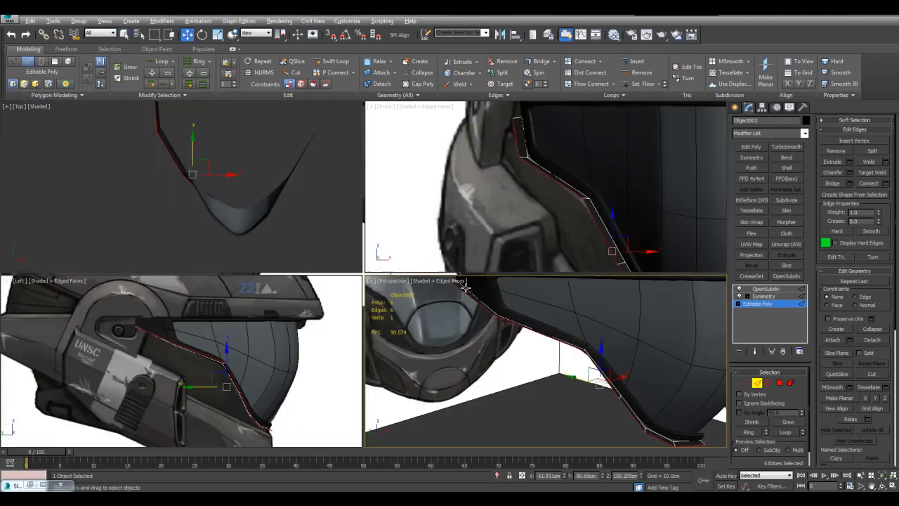
pyautogui.middleClick(262, 320)
pyautogui.hotkey('alt', 'w')
pyautogui.moveTo(468, 348); pyautogui.dragTo(468, 285, button='middle')
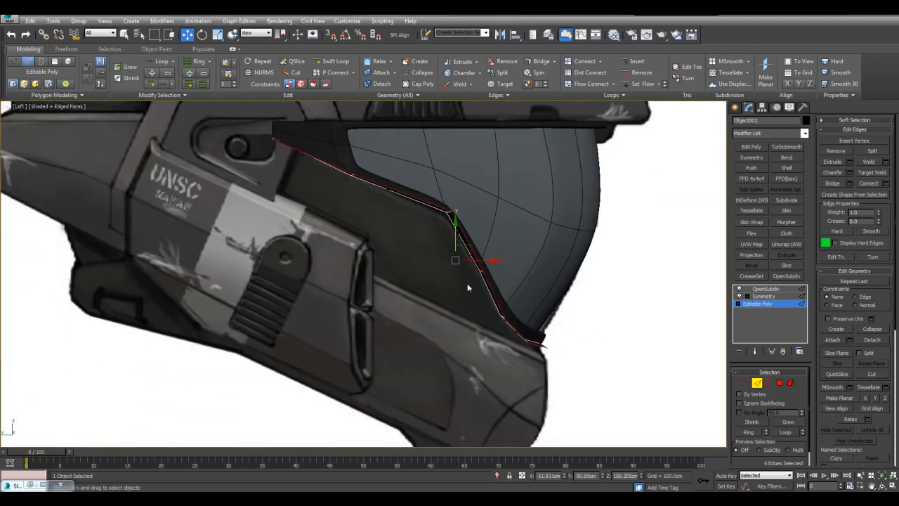
pyautogui.moveTo(465, 246); pyautogui.dragTo(461, 251)
pyautogui.hotkey('alt', 'w')
pyautogui.rightClick(594, 331)
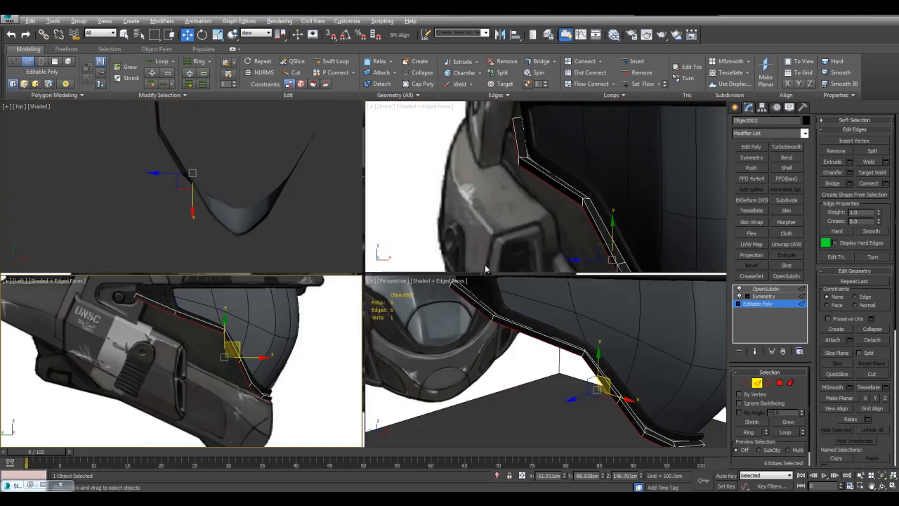
pyautogui.hotkey('alt', 'w')
pyautogui.keyDown('alt'); pyautogui.moveTo(557, 317); pyautogui.dragTo(536, 293, button='middle'); pyautogui.keyUp('alt')
pyautogui.press('q')
pyautogui.click(529, 306)
pyautogui.scroll(-3, 525, 303)
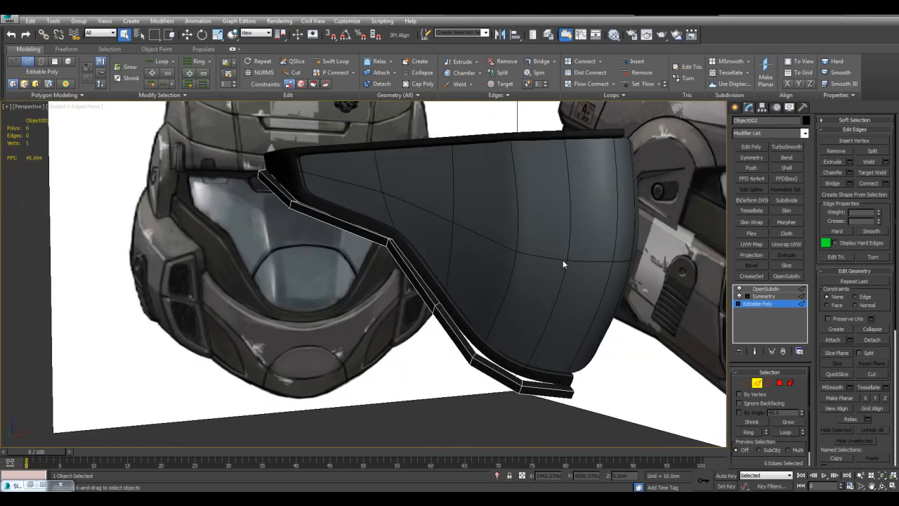
# Move the strip's rear lower border edges down and back in the Left view to form a wide side panel over the reference.
pyautogui.moveTo(332, 221); pyautogui.dragTo(342, 230, button='middle')
pyautogui.doubleClick(288, 202)
pyautogui.press('w')
pyautogui.hotkey('alt', 'w')
pyautogui.hotkey('alt', 'w')
pyautogui.moveTo(337, 240); pyautogui.dragTo(337, 252, button='middle')
pyautogui.click(366, 184)
pyautogui.keyDown('shift'); pyautogui.moveTo(367, 182); pyautogui.dragTo(330, 253); pyautogui.keyUp('shift')
pyautogui.moveTo(481, 289); pyautogui.dragTo(516, 281, button='middle')
# Move the side panel's front lower vertices down onto the reference's jaw line in the Left view, checking in see-through mode.
pyautogui.press('1')
pyautogui.click(516, 280)
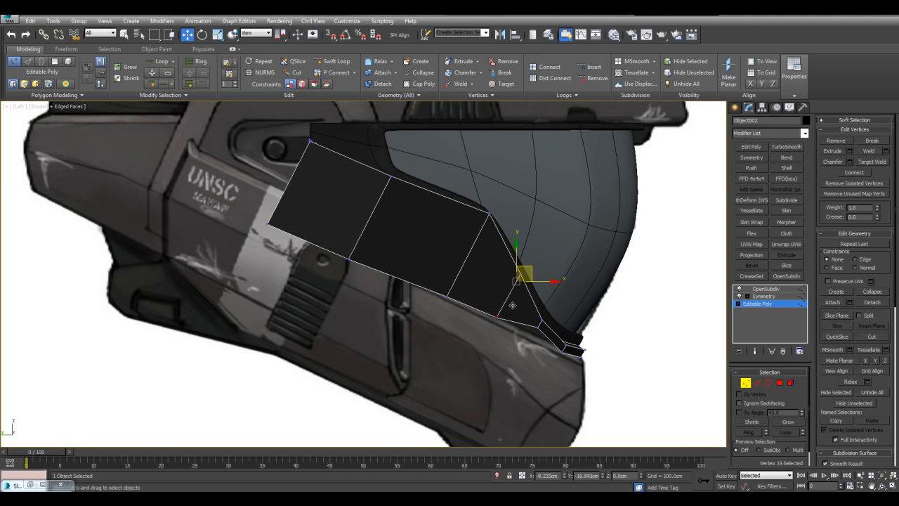
pyautogui.moveTo(513, 304); pyautogui.dragTo(513, 304)
pyautogui.moveTo(553, 306); pyautogui.dragTo(468, 255, button='middle')
pyautogui.scroll(2, 469, 255)
pyautogui.hotkey('alt', 'x')
pyautogui.click(486, 278)
pyautogui.hotkey('alt', 'x')
pyautogui.moveTo(494, 267); pyautogui.dragTo(486, 277)
pyautogui.press('q')
pyautogui.click(534, 275)
# Return to the Perspective view, show the side panel's smoothed, mirrored end result and leave vertex editing.
pyautogui.hotkey('alt', 'w')
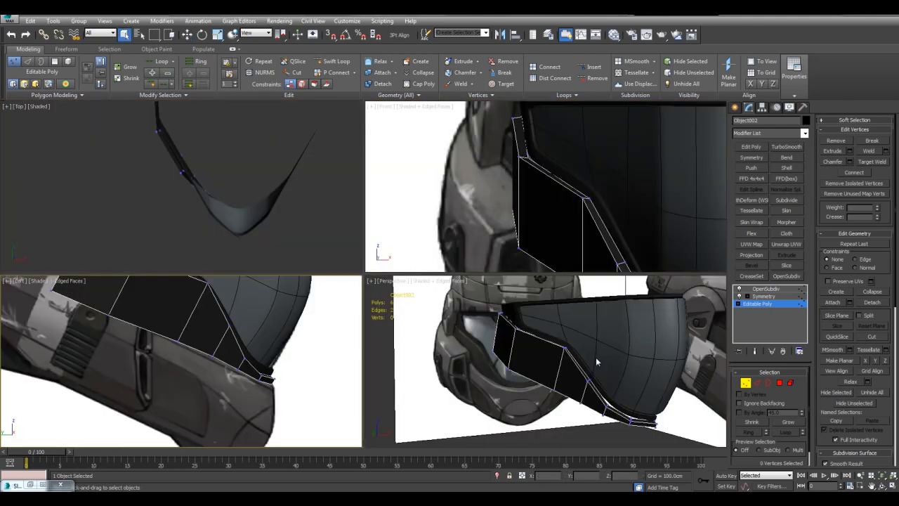
pyautogui.middleClick(595, 358)
pyautogui.hotkey('alt', 'w')
pyautogui.keyDown('alt'); pyautogui.moveTo(581, 349); pyautogui.dragTo(539, 302, button='middle'); pyautogui.keyUp('alt')
pyautogui.hotkey('ctrl', 'e')
pyautogui.press('F4')
pyautogui.press('F4')
pyautogui.press('1')
# Turn on the rim's Symmetry modifier and view the rim and side panel together without edge lines.
pyautogui.click(524, 355)
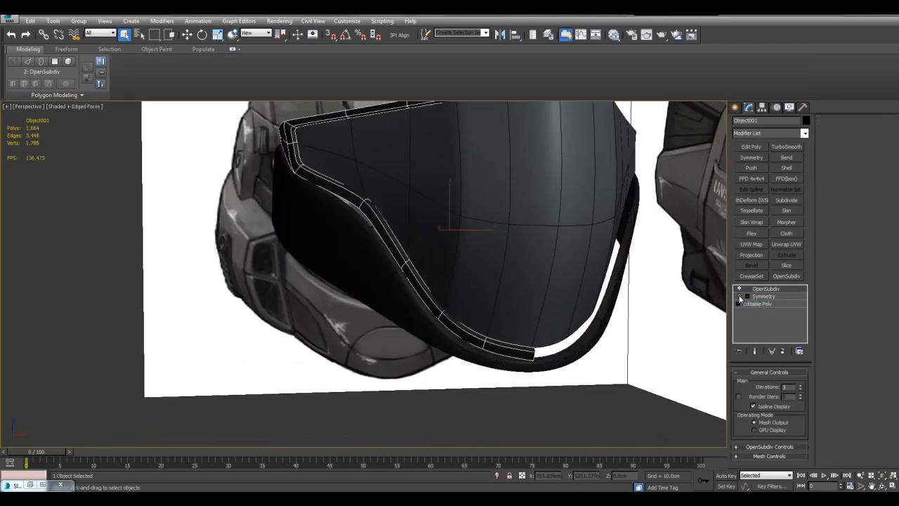
pyautogui.click(739, 296)
pyautogui.press('F4')
pyautogui.click(632, 403)
pyautogui.scroll(-2, 603, 319)
pyautogui.keyDown('alt'); pyautogui.moveTo(542, 307); pyautogui.dragTo(579, 306, button='middle'); pyautogui.keyUp('alt')
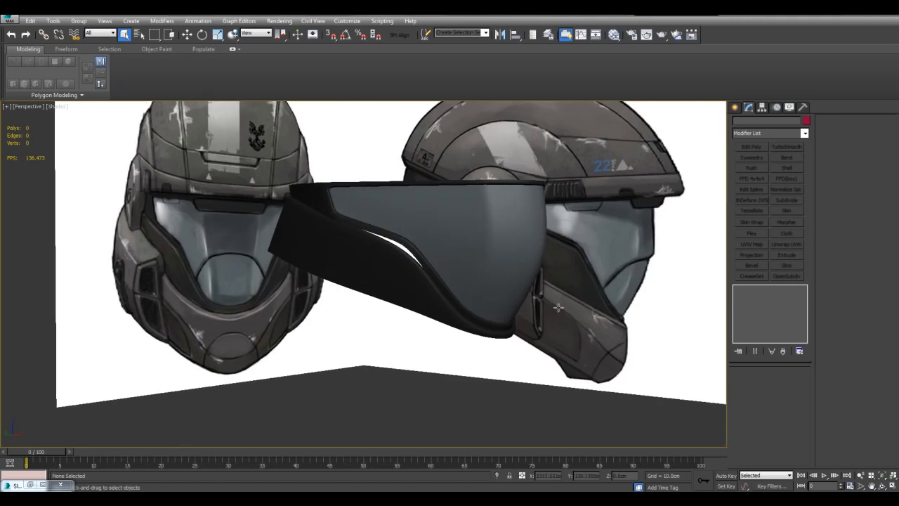
# Select the side panel's short edge at the bend where a gap separates it from the rim.
pyautogui.scroll(3, 454, 287)
pyautogui.click(453, 287)
pyautogui.scroll(5, 471, 279)
pyautogui.moveTo(483, 248); pyautogui.dragTo(451, 287, button='middle')
pyautogui.press('2')
pyautogui.click(388, 328)
pyautogui.moveTo(387, 327); pyautogui.dragTo(414, 301, button='middle')
pyautogui.keyDown('alt'); pyautogui.moveTo(474, 293); pyautogui.dragTo(482, 266, button='middle'); pyautogui.keyUp('alt')
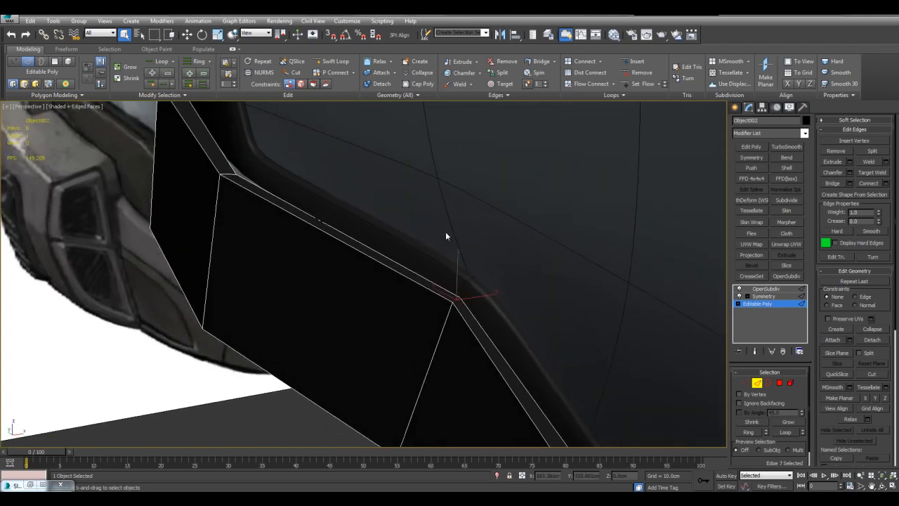
# Read the crease value of the rim's edge at the same bend.
pyautogui.press('2')
pyautogui.click(478, 290)
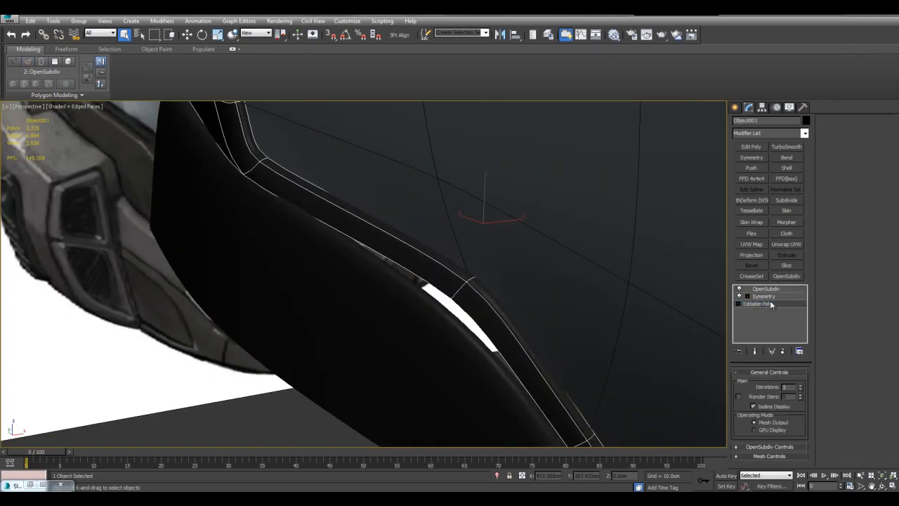
pyautogui.click(770, 303)
pyautogui.moveTo(471, 288); pyautogui.dragTo(469, 299, button='middle')
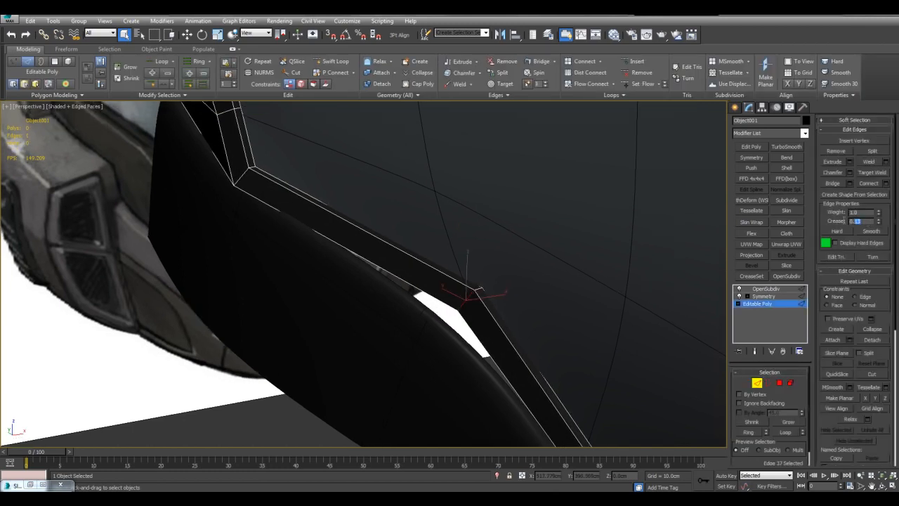
pyautogui.moveTo(486, 309); pyautogui.dragTo(504, 298, button='middle')
# Set the crease of the side panel's edge at the bend to 0.13 and inspect the closed gap without edge lines.
pyautogui.press('2')
pyautogui.click(419, 319)
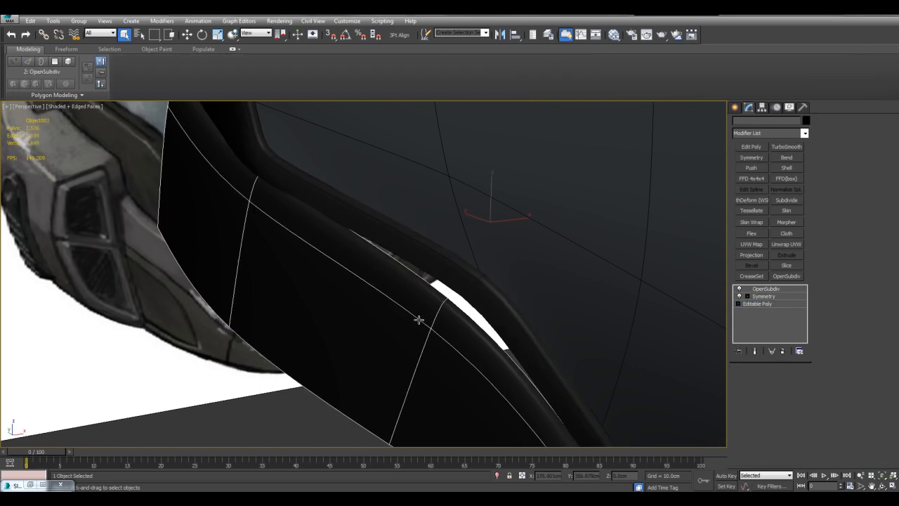
pyautogui.click(770, 304)
pyautogui.press('2')
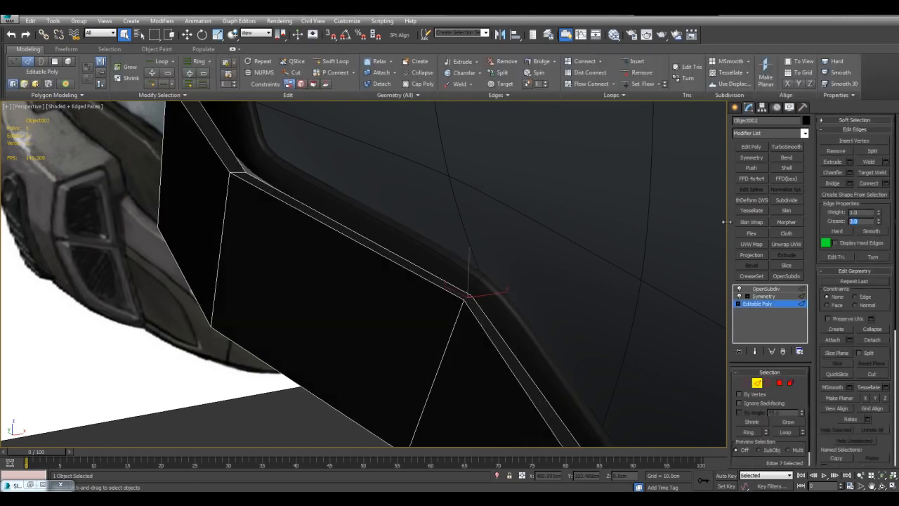
pyautogui.press('F4')
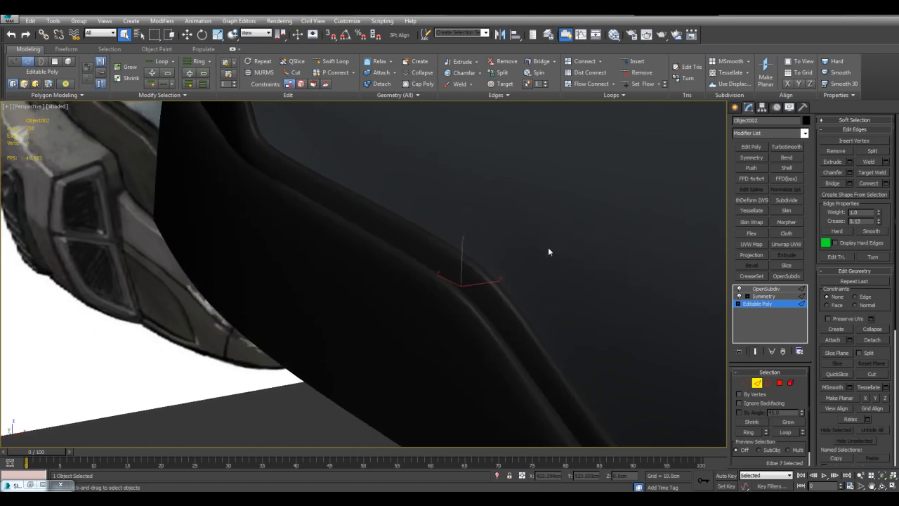
pyautogui.scroll(-3, 492, 288)
pyautogui.scroll(3, 530, 295)
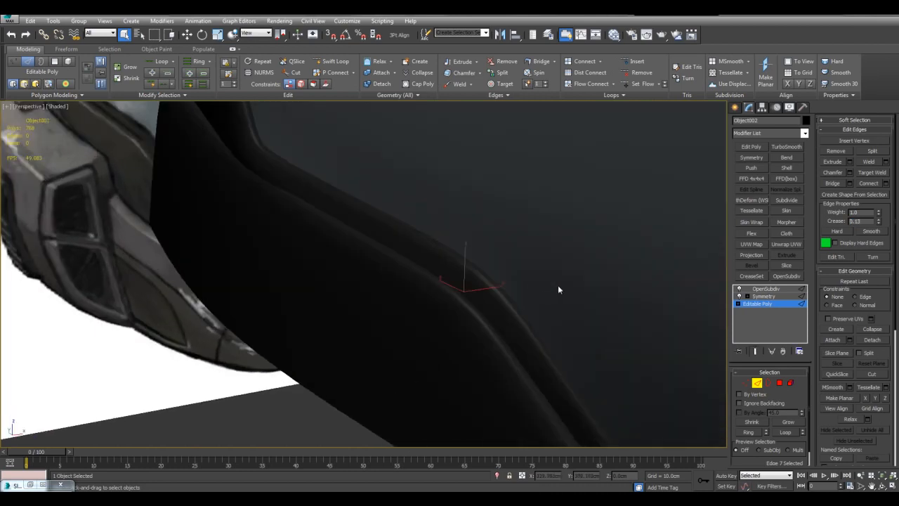
# Try a crease of 0.0 on the side panel's edge at the bend and undo the change.
pyautogui.rightClick(878, 222)
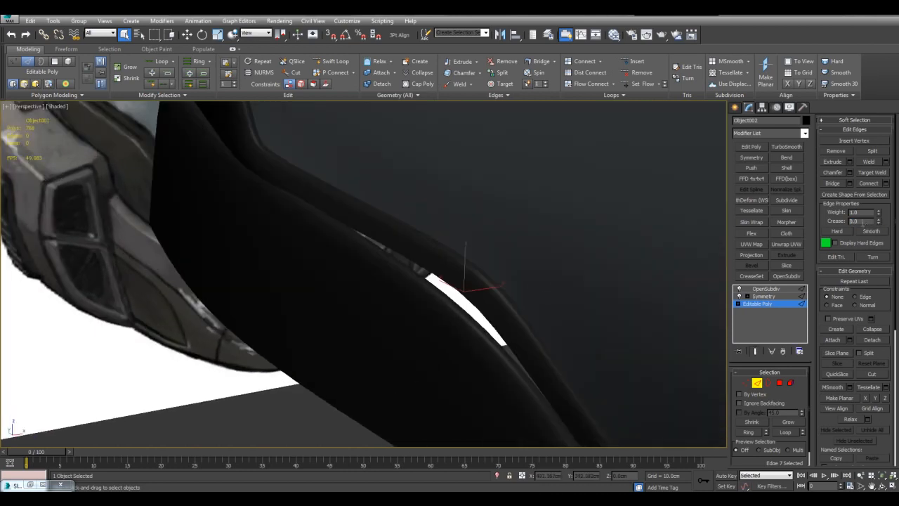
pyautogui.hotkey('ctrl', 'z')
pyautogui.keyDown('alt'); pyautogui.moveTo(597, 211); pyautogui.dragTo(562, 256, button='middle'); pyautogui.keyUp('alt')
pyautogui.press('F4')
pyautogui.rightClick(878, 222)
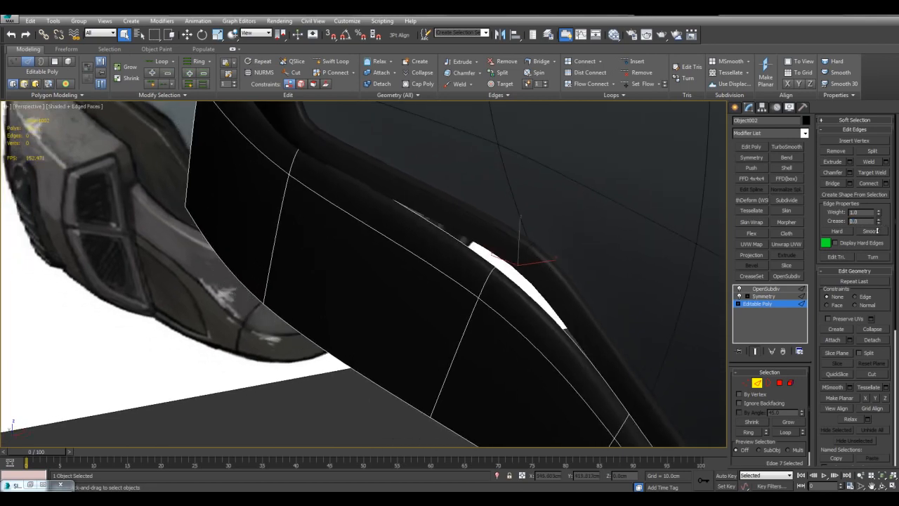
pyautogui.hotkey('ctrl', 'z')
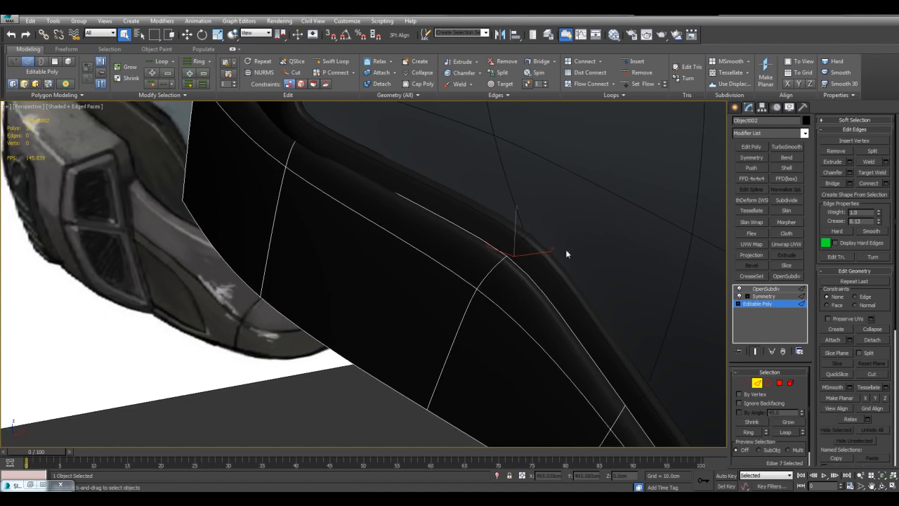
# Leave edge editing and inspect the smoothed side panel and rim from the side and front against the reference images.
pyautogui.scroll(-5, 575, 239)
pyautogui.click(432, 375)
pyautogui.scroll(3, 473, 305)
pyautogui.keyDown('alt'); pyautogui.moveTo(473, 304); pyautogui.dragTo(404, 264, button='middle'); pyautogui.keyUp('alt')
pyautogui.scroll(-5, 481, 282)
pyautogui.scroll(3, 418, 270)
pyautogui.scroll(-3, 418, 270)
pyautogui.click(403, 291)
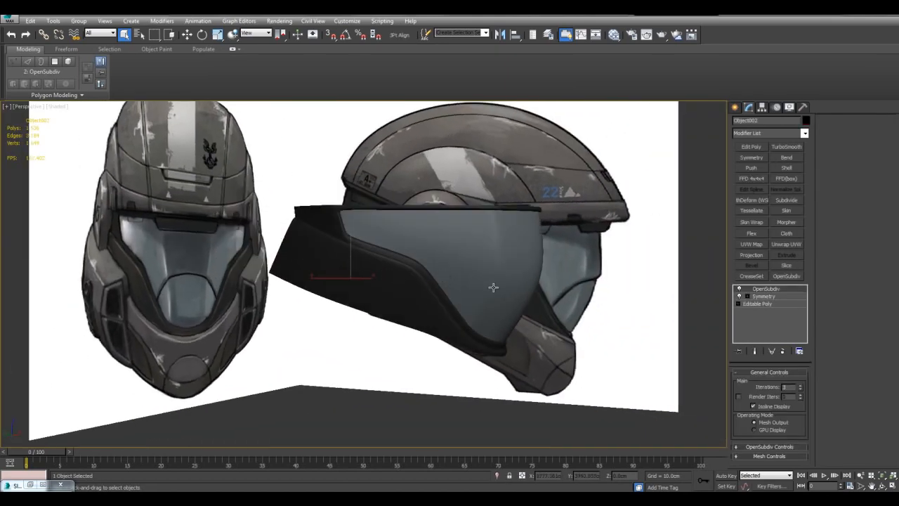
pyautogui.keyDown('alt'); pyautogui.moveTo(471, 257); pyautogui.dragTo(464, 274, button='middle'); pyautogui.keyUp('alt')
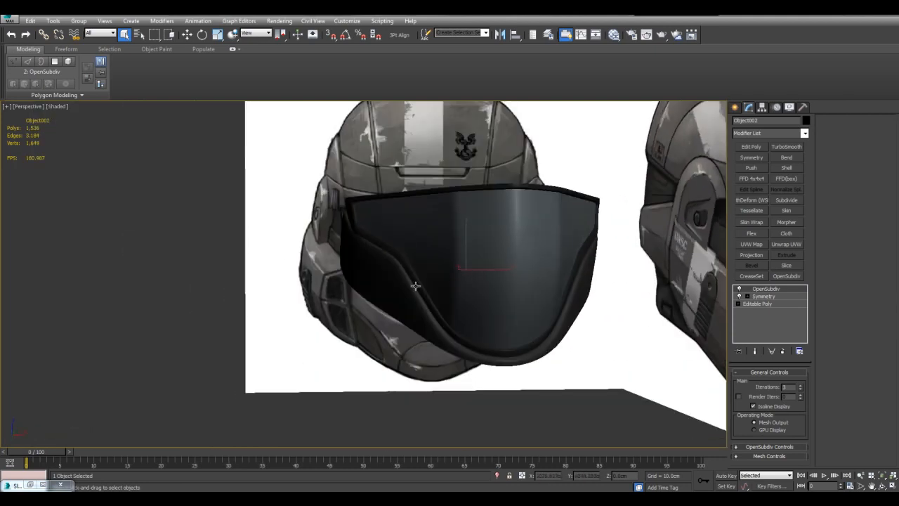
pyautogui.click(242, 302)
pyautogui.keyDown('alt'); pyautogui.moveTo(243, 302); pyautogui.dragTo(340, 246, button='middle'); pyautogui.keyUp('alt')
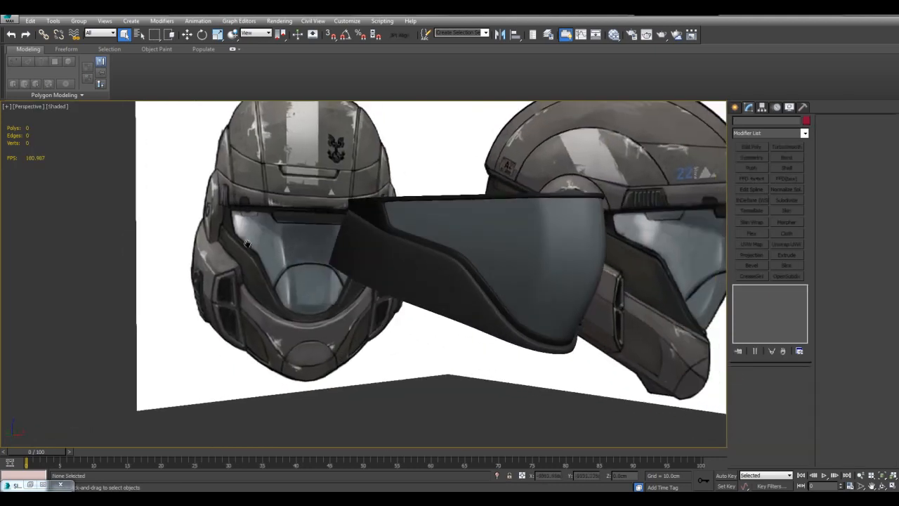
pyautogui.moveTo(274, 262); pyautogui.dragTo(327, 264, button='middle')
pyautogui.scroll(2, 327, 263)
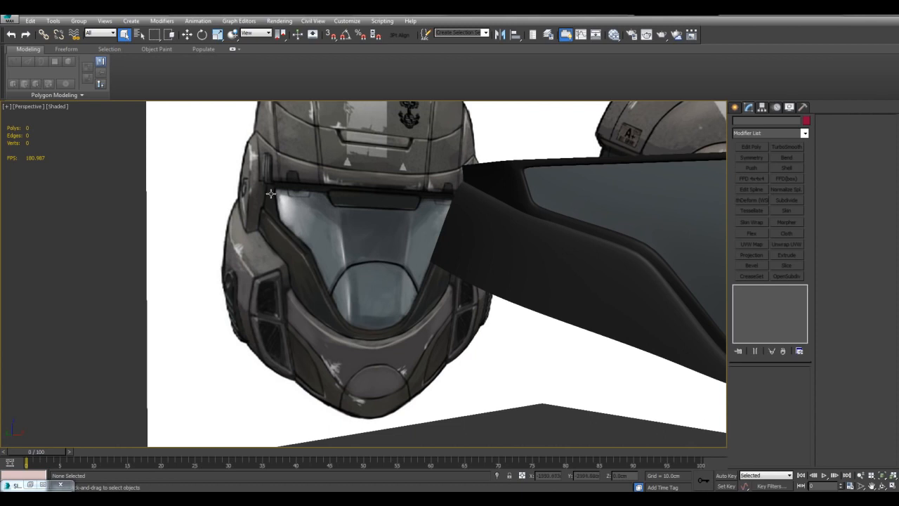
# Isolate the reference planes and examine the cheek and rim area beside the visor in the front image.
pyautogui.moveTo(309, 247); pyautogui.dragTo(352, 277, button='middle')
pyautogui.click(387, 257)
pyautogui.hotkey('alt', 'q')
pyautogui.moveTo(352, 277); pyautogui.dragTo(480, 261, button='middle')
pyautogui.scroll(3, 480, 260)
pyautogui.moveTo(414, 290); pyautogui.dragTo(447, 276, button='middle')
pyautogui.scroll(3, 447, 275)
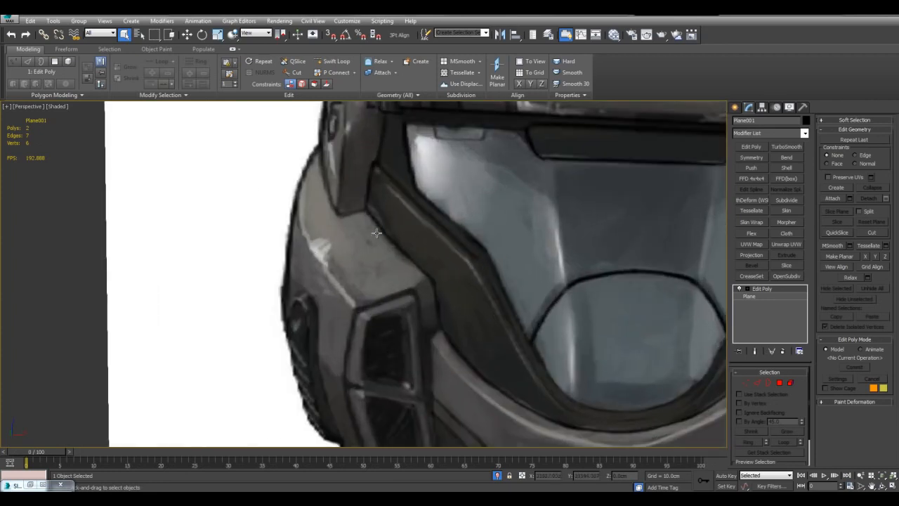
pyautogui.scroll(-3, 438, 297)
pyautogui.scroll(-3, 446, 299)
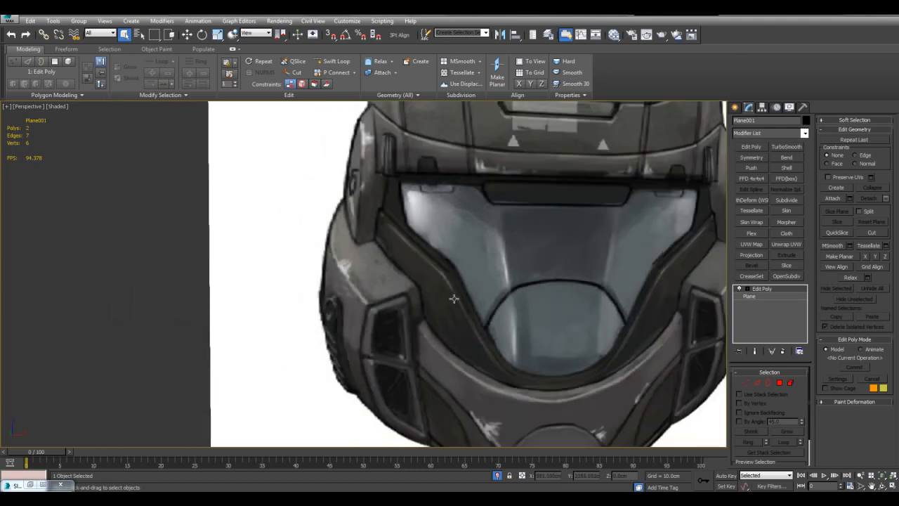
pyautogui.scroll(3, 419, 264)
pyautogui.moveTo(530, 280); pyautogui.dragTo(487, 321, button='middle')
pyautogui.scroll(-5, 559, 379)
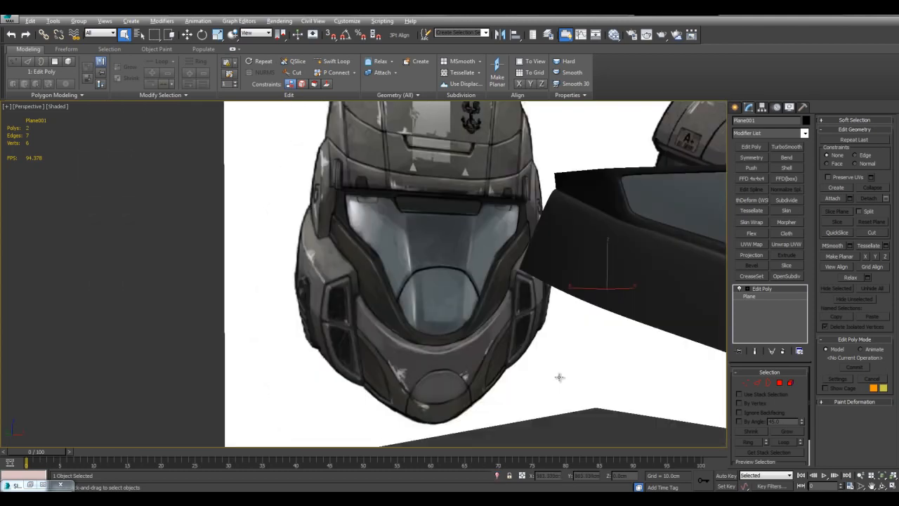
# Select the side panel and compare its shape with the front reference, with and without edge lines.
pyautogui.click(614, 233)
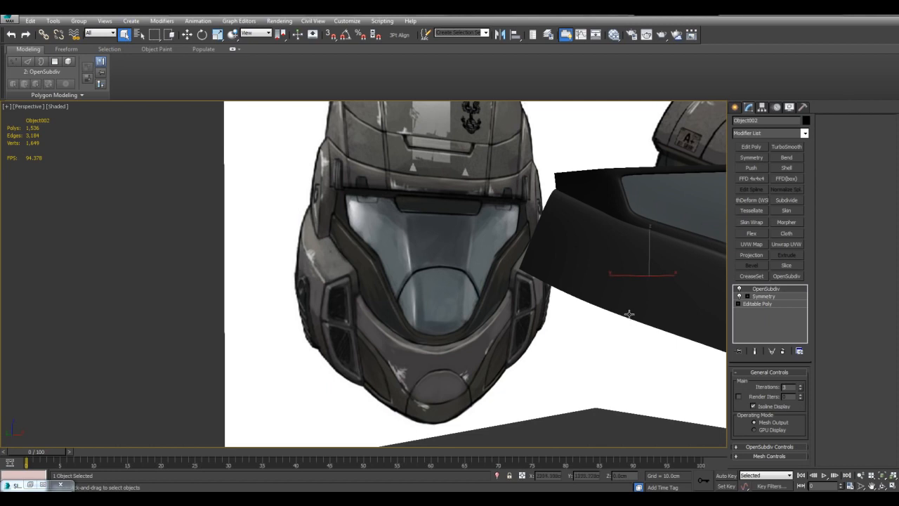
pyautogui.scroll(-4, 458, 261)
pyautogui.scroll(3, 439, 253)
pyautogui.press('F4')
pyautogui.press('F4')
pyautogui.moveTo(460, 228); pyautogui.dragTo(474, 292, button='middle')
pyautogui.scroll(3, 478, 287)
pyautogui.keyDown('alt'); pyautogui.moveTo(412, 280); pyautogui.dragTo(372, 284, button='middle'); pyautogui.keyUp('alt')
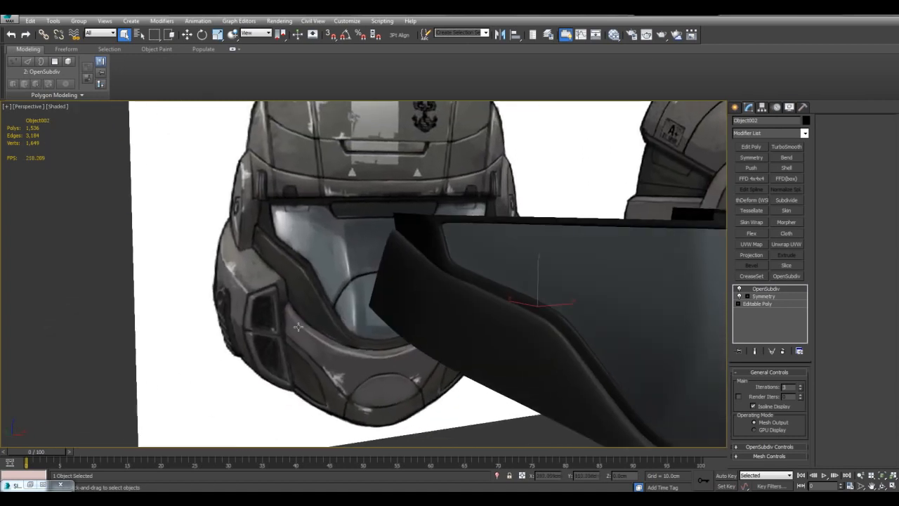
pyautogui.moveTo(250, 244)
pyautogui.mouseDown(button='middle')
pyautogui.moveTo(384, 215)
pyautogui.moveTo(308, 226)
pyautogui.mouseUp(button='middle')
pyautogui.moveTo(603, 308); pyautogui.dragTo(558, 274, button='middle')
pyautogui.press('F4')
pyautogui.press('F4')
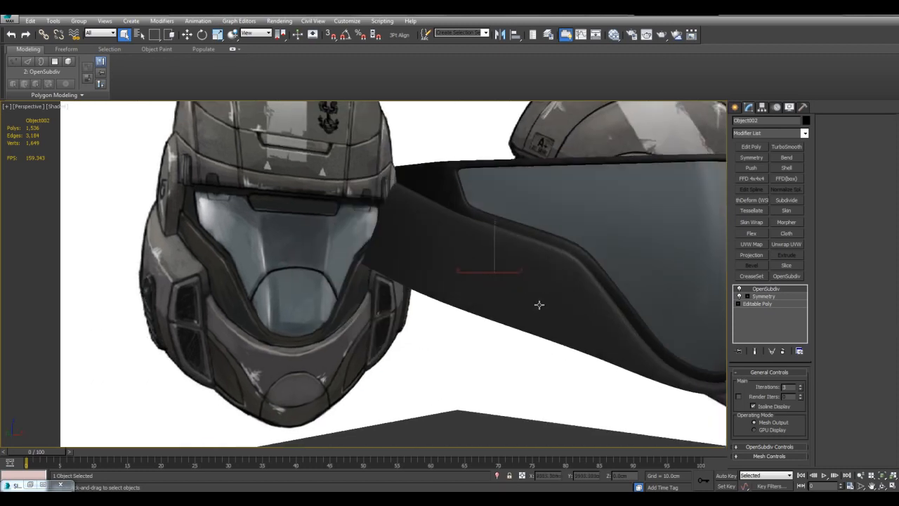
pyautogui.press('F4')
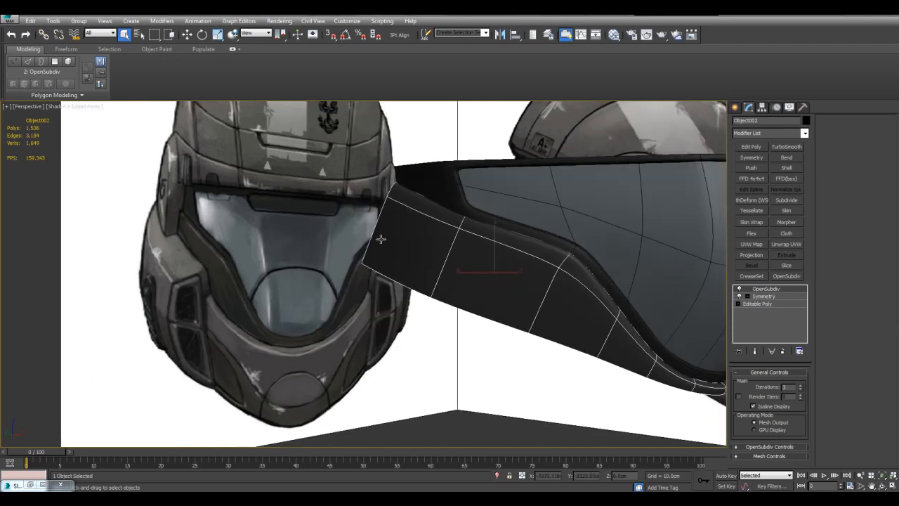
pyautogui.moveTo(465, 276); pyautogui.dragTo(548, 296, button='middle')
pyautogui.press('F4')
pyautogui.press('F4')
# Isolate the reference planes and compare how the cheek and jaw parts line up between the front and side images.
pyautogui.keyDown('alt'); pyautogui.moveTo(351, 299); pyautogui.dragTo(410, 287, button='middle'); pyautogui.keyUp('alt')
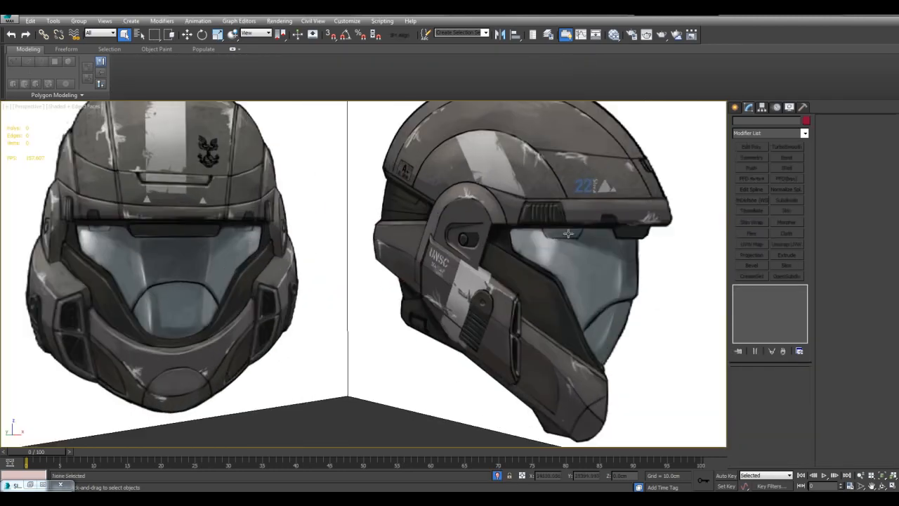
pyautogui.keyDown('alt'); pyautogui.moveTo(568, 233); pyautogui.dragTo(559, 251, button='middle'); pyautogui.keyUp('alt')
pyautogui.moveTo(489, 213); pyautogui.dragTo(543, 253, button='middle')
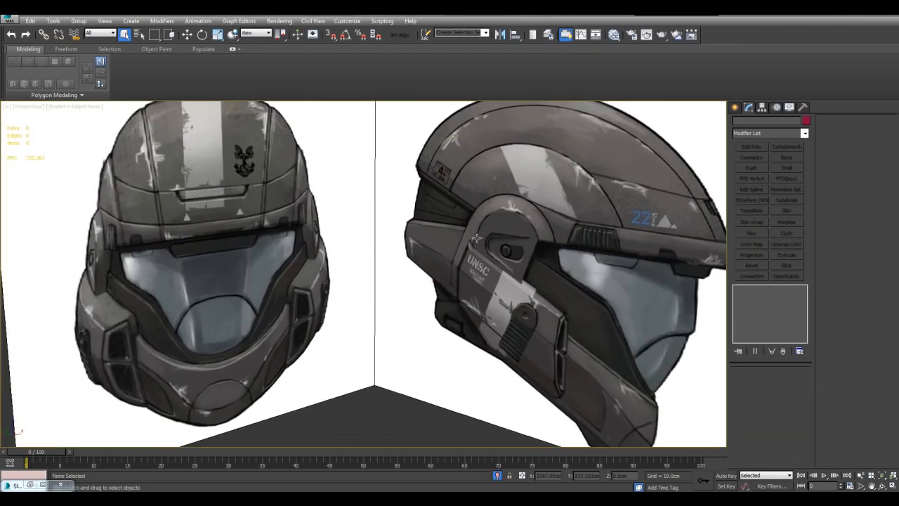
pyautogui.keyDown('alt'); pyautogui.moveTo(487, 234); pyautogui.dragTo(511, 241, button='middle'); pyautogui.keyUp('alt')
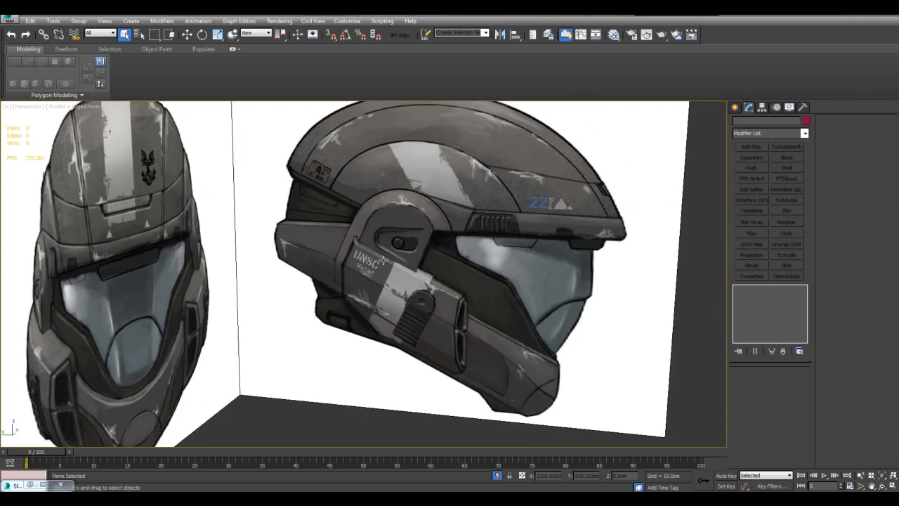
pyautogui.keyDown('alt'); pyautogui.moveTo(393, 314); pyautogui.dragTo(508, 343, button='middle'); pyautogui.keyUp('alt')
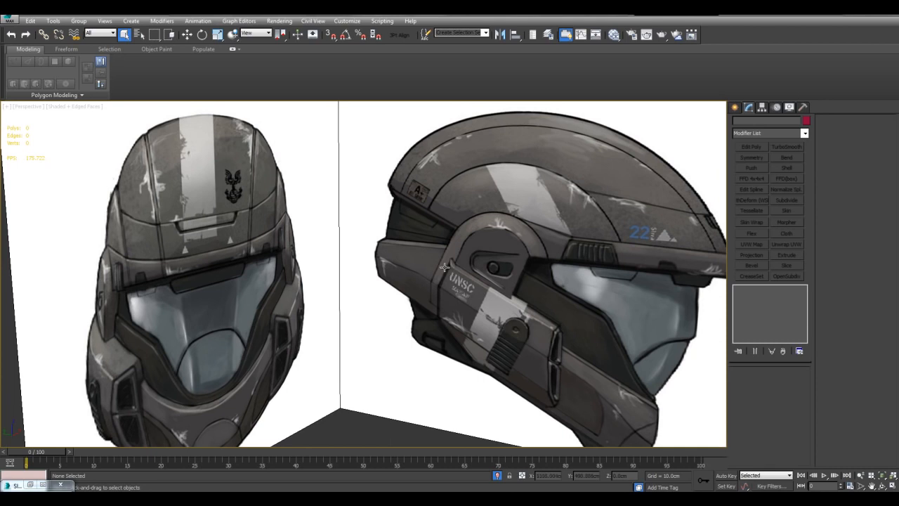
pyautogui.moveTo(453, 260); pyautogui.dragTo(450, 263, button='middle')
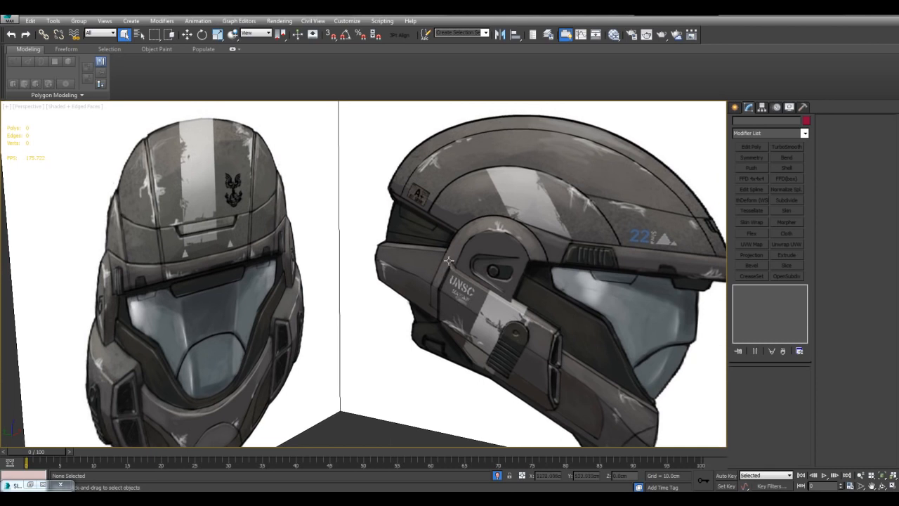
pyautogui.moveTo(546, 258); pyautogui.dragTo(511, 233, button='middle')
pyautogui.moveTo(450, 239)
pyautogui.mouseDown(button='middle')
pyautogui.moveTo(492, 236)
pyautogui.moveTo(520, 208)
pyautogui.moveTo(462, 245)
pyautogui.moveTo(446, 238)
pyautogui.mouseUp(button='middle')
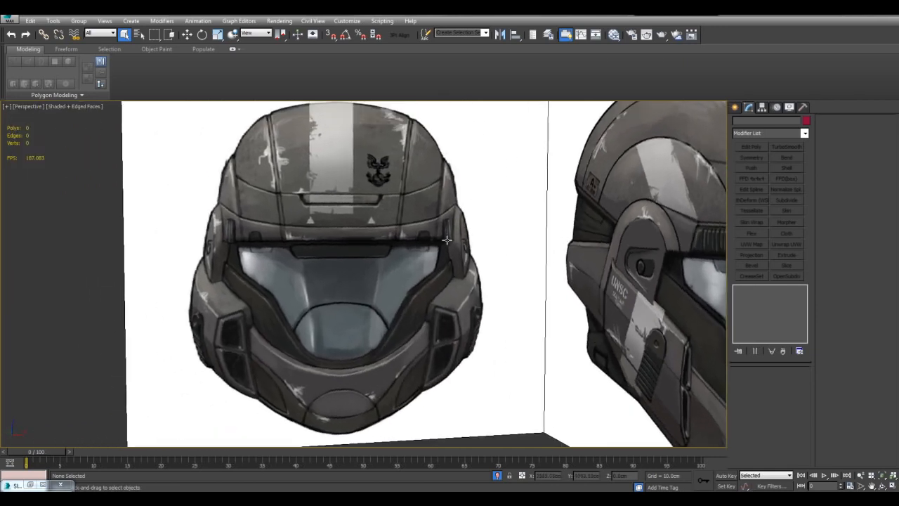
pyautogui.scroll(-3, 456, 269)
pyautogui.scroll(8, 465, 264)
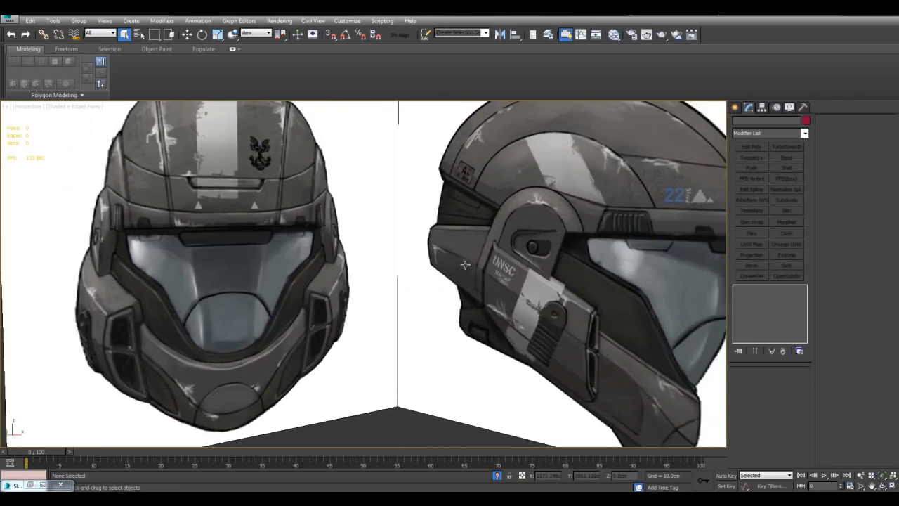
pyautogui.moveTo(561, 235); pyautogui.dragTo(552, 262, button='middle')
pyautogui.scroll(-3, 512, 261)
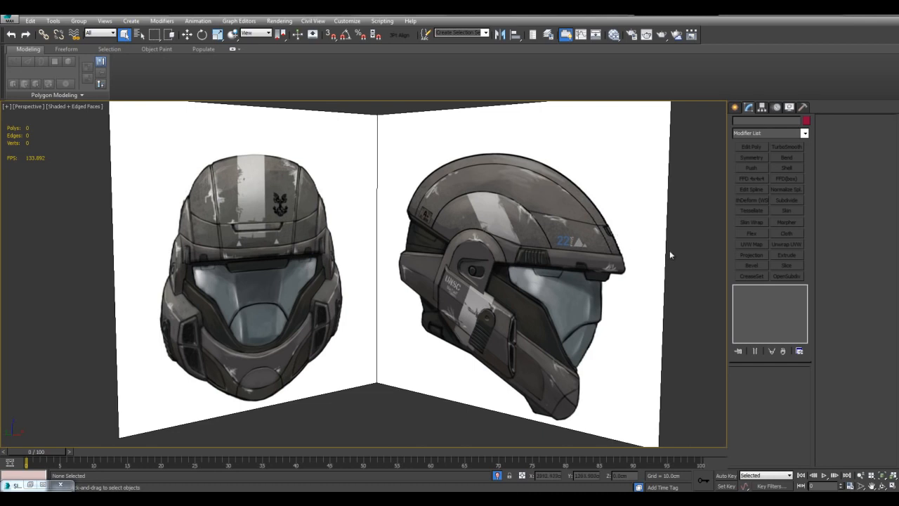
# Examine the ear piece, brow and cheek plates close up in the side reference image.
pyautogui.moveTo(670, 239); pyautogui.dragTo(632, 243, button='middle')
pyautogui.scroll(5, 550, 252)
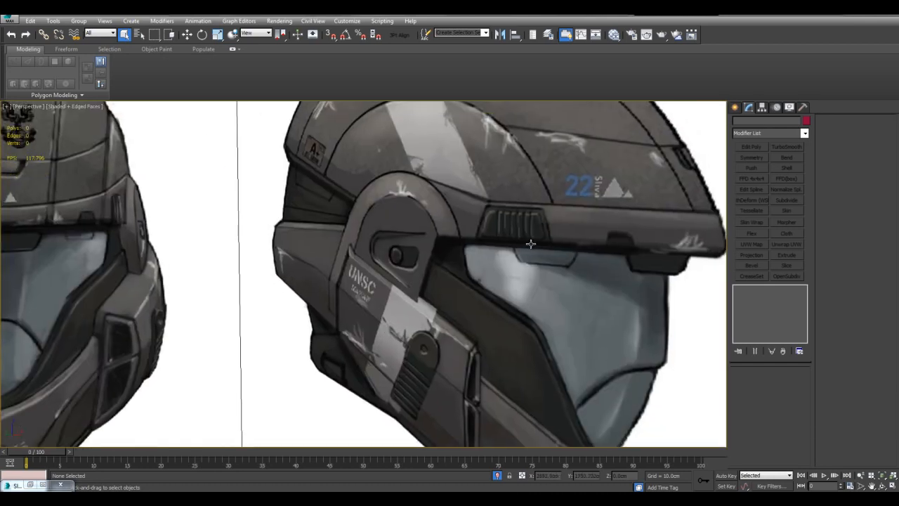
pyautogui.scroll(-5, 476, 231)
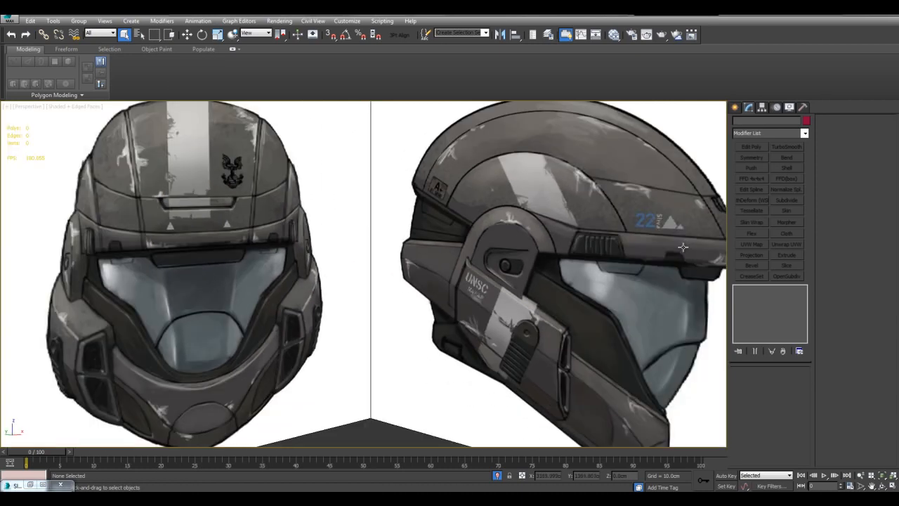
pyautogui.scroll(5, 457, 242)
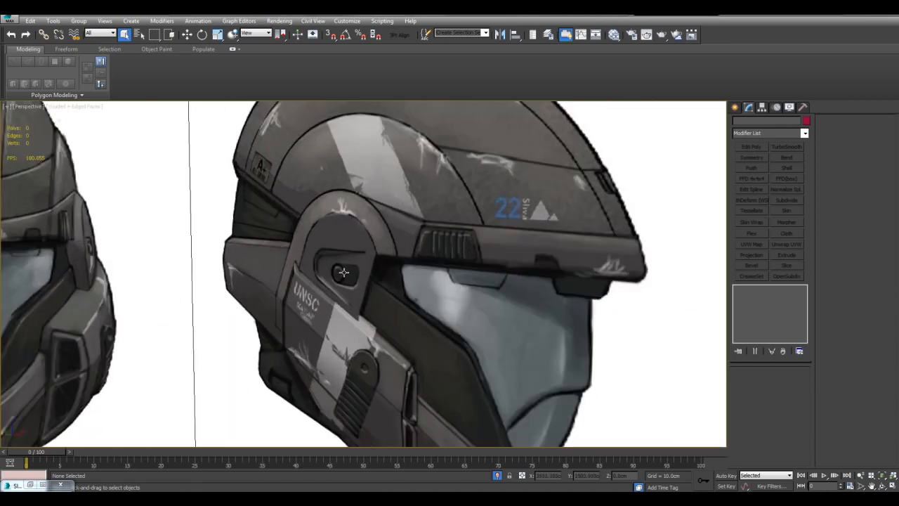
pyautogui.scroll(-4, 352, 276)
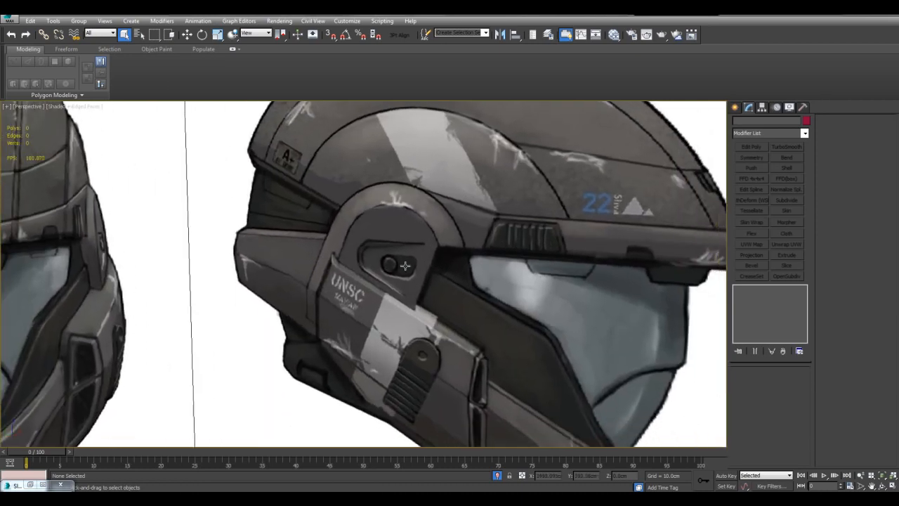
pyautogui.scroll(4, 405, 263)
pyautogui.scroll(-4, 456, 254)
pyautogui.scroll(2, 467, 272)
pyautogui.moveTo(467, 272)
pyautogui.mouseDown(button='middle')
pyautogui.moveTo(447, 283)
pyautogui.moveTo(459, 279)
pyautogui.mouseUp(button='middle')
pyautogui.scroll(-4, 459, 278)
pyautogui.scroll(5, 509, 382)
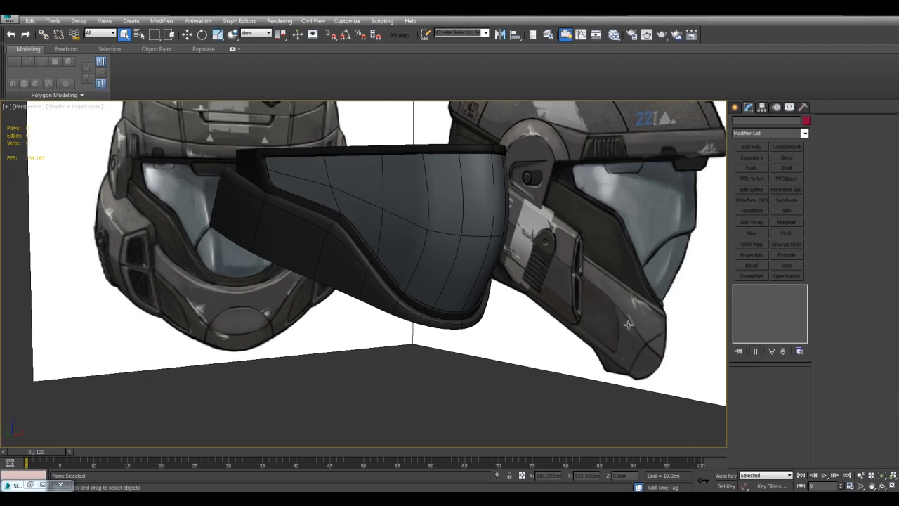
# Isolate the side panel together with the reference planes and select only the panel.
pyautogui.moveTo(616, 291); pyautogui.dragTo(622, 311, button='middle')
pyautogui.moveTo(657, 361); pyautogui.dragTo(643, 367, button='middle')
pyautogui.click(349, 292)
pyautogui.moveTo(361, 296); pyautogui.dragTo(385, 304, button='middle')
pyautogui.keyDown('ctrl'); pyautogui.click(552, 316); pyautogui.keyUp('ctrl')
pyautogui.moveTo(552, 316); pyautogui.dragTo(578, 313, button='middle')
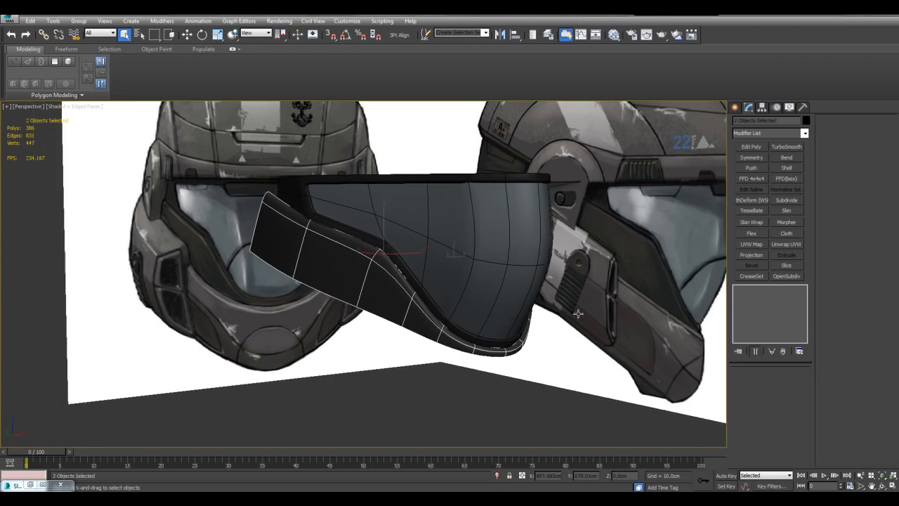
pyautogui.hotkey('alt', 'q')
pyautogui.click(365, 373)
pyautogui.moveTo(364, 373); pyautogui.dragTo(402, 329, button='middle')
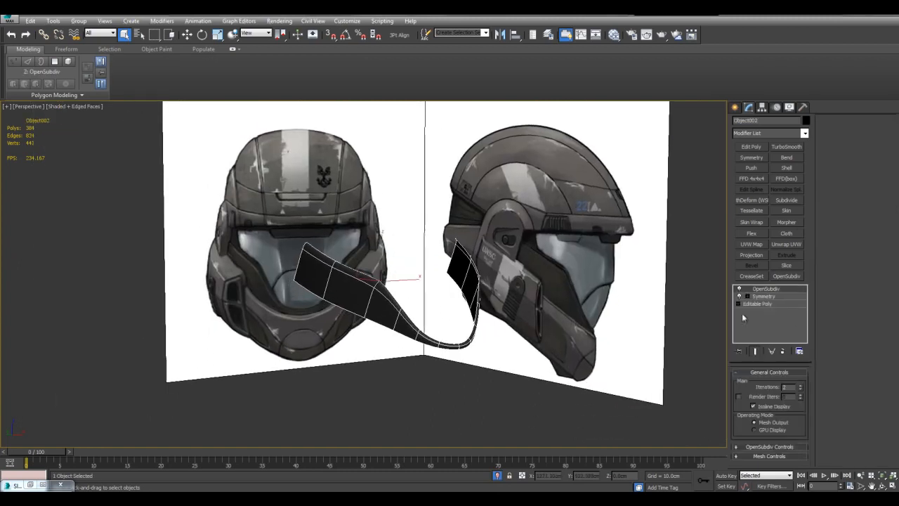
# Open the side panel's Editable Poly level and select its two bottom edges nearest the centre, shown in the Front view.
pyautogui.click(781, 302)
pyautogui.moveTo(656, 340); pyautogui.dragTo(621, 294, button='middle')
pyautogui.scroll(3, 621, 294)
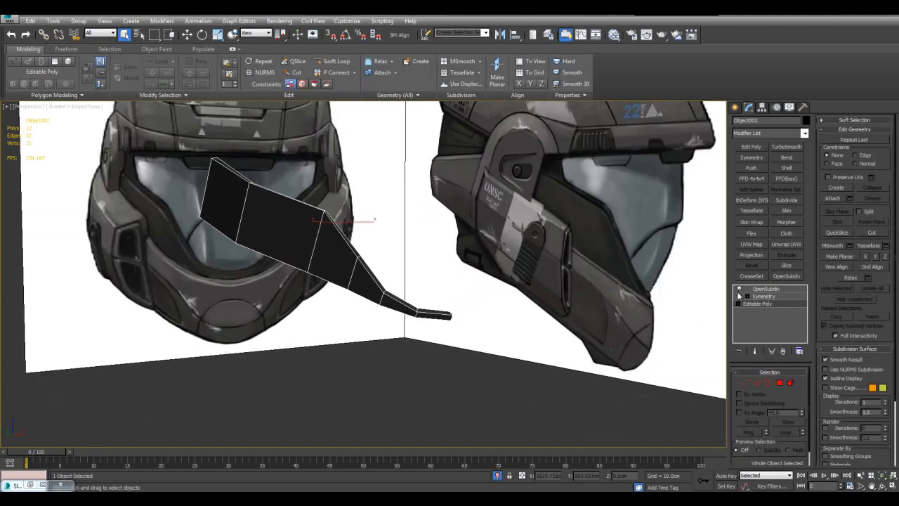
pyautogui.moveTo(567, 266); pyautogui.dragTo(629, 261, button='middle')
pyautogui.press('2')
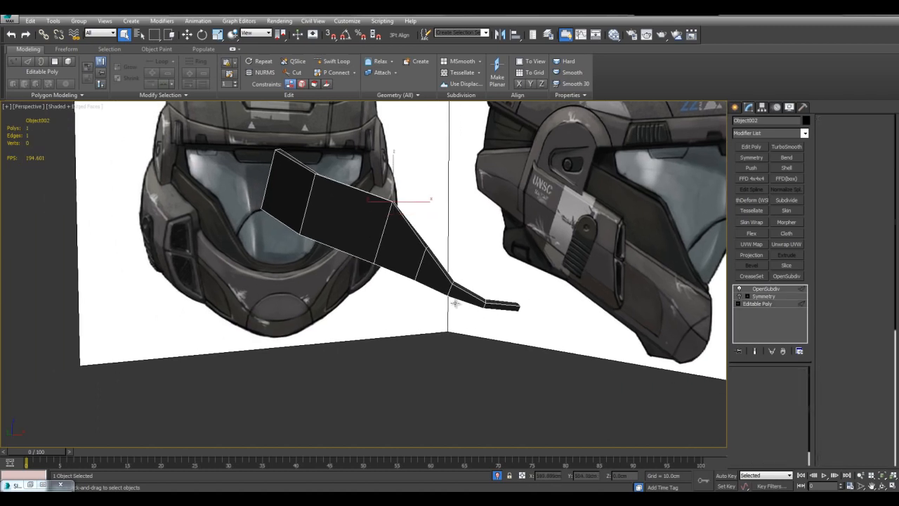
pyautogui.click(500, 310)
pyautogui.keyDown('ctrl'); pyautogui.click(462, 302); pyautogui.keyUp('ctrl')
pyautogui.hotkey('alt', 'w')
pyautogui.rightClick(547, 205)
pyautogui.hotkey('alt', 'w')
pyautogui.scroll(4, 533, 219)
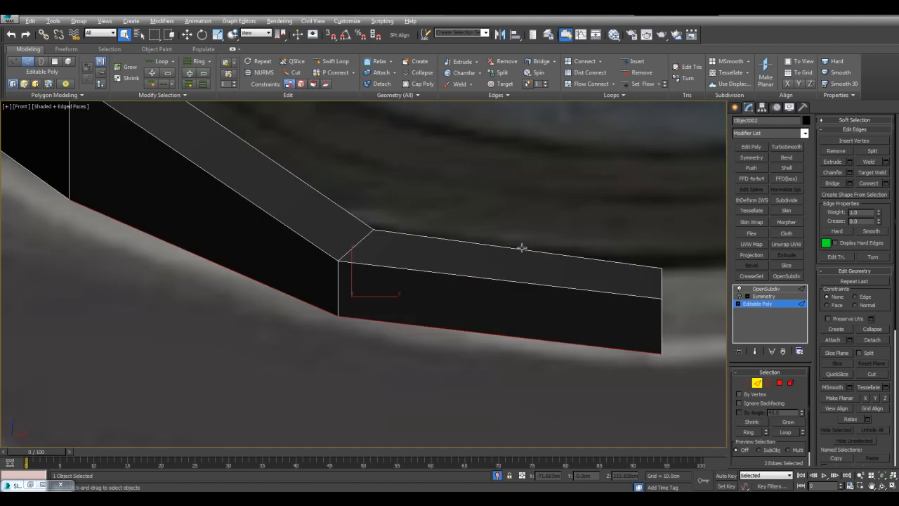
# Make the panel see-through and extend the two selected edges downward as new polygons to the reference's round chin plate.
pyautogui.scroll(1, 512, 280)
pyautogui.scroll(-3, 508, 282)
pyautogui.press('w')
pyautogui.moveTo(398, 256); pyautogui.dragTo(399, 255, button='middle')
pyautogui.hotkey('alt', 'x')
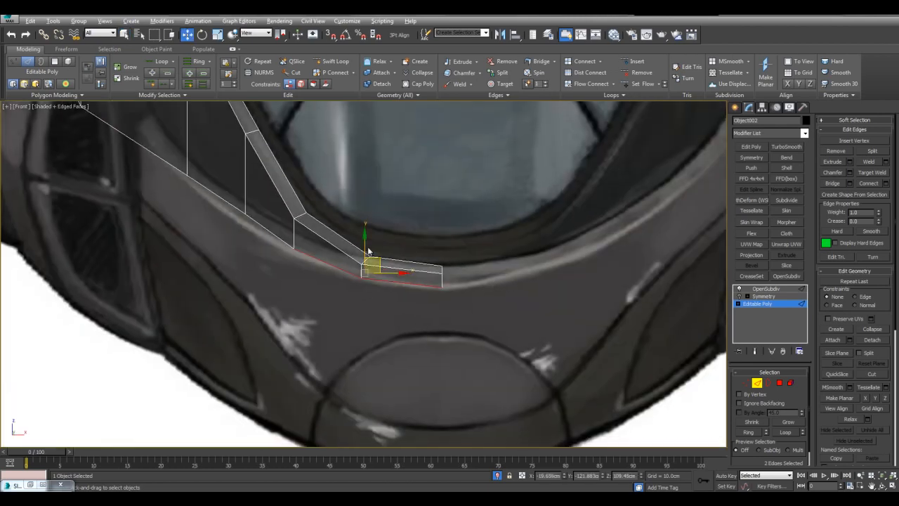
pyautogui.keyDown('shift'); pyautogui.moveTo(365, 245); pyautogui.dragTo(362, 384); pyautogui.keyUp('shift')
pyautogui.moveTo(361, 385); pyautogui.dragTo(368, 346, button='middle')
# Raise the outer bottom vertex of the new chin polygons to slope their lower edge along the front reference.
pyautogui.press('1')
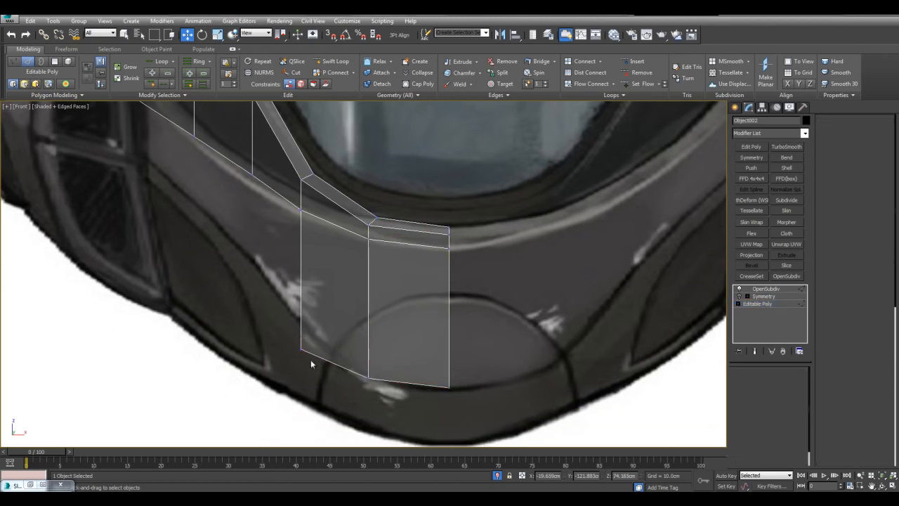
pyautogui.click(301, 346)
pyautogui.moveTo(302, 320); pyautogui.dragTo(302, 303)
pyautogui.click(319, 302)
pyautogui.press('q')
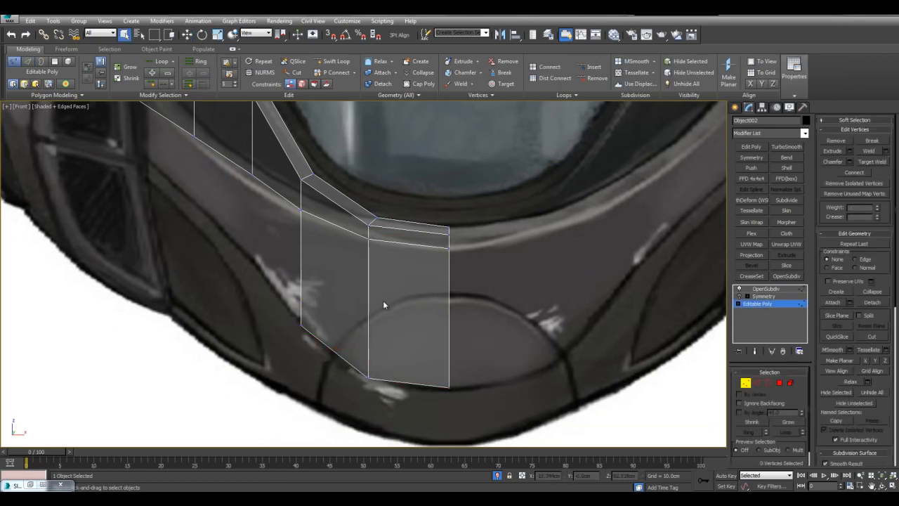
# Move the chin polygons' bottom vertices in the Left view to follow the side reference's chin shape.
pyautogui.hotkey('alt', 'w')
pyautogui.hotkey('alt', 'w')
pyautogui.scroll(-3, 301, 390)
pyautogui.moveTo(393, 429); pyautogui.dragTo(395, 271, button='middle')
pyautogui.press('F4')
pyautogui.moveTo(446, 298); pyautogui.dragTo(413, 268, button='middle')
pyautogui.scroll(2, 413, 268)
pyautogui.click(408, 335)
pyautogui.press('w')
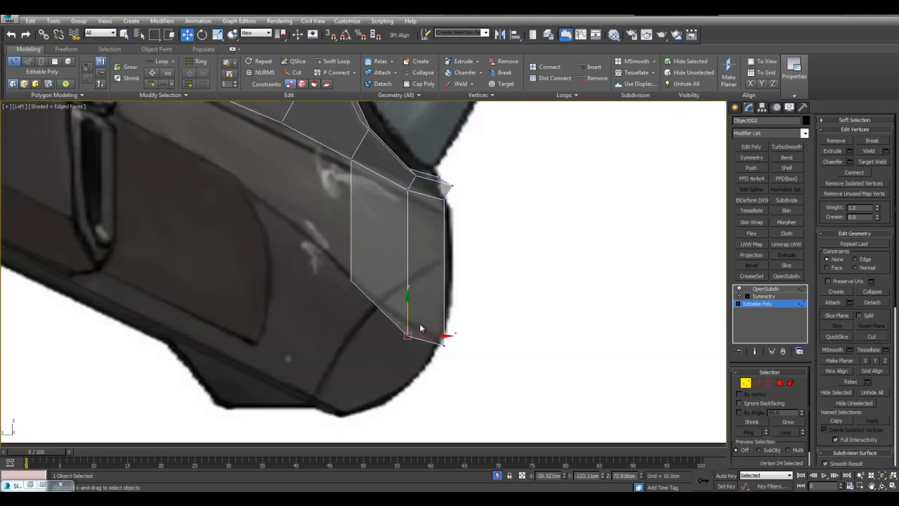
pyautogui.moveTo(419, 315); pyautogui.dragTo(419, 315)
pyautogui.moveTo(315, 253); pyautogui.dragTo(356, 285)
pyautogui.moveTo(354, 284); pyautogui.dragTo(377, 326, button='middle')
pyautogui.moveTo(389, 316); pyautogui.dragTo(357, 283)
# Slide a bottom chin vertex along its edge using the edge constraint, and release the constraint.
pyautogui.click(431, 371)
pyautogui.hotkey('shift', 'x')
pyautogui.moveTo(444, 359); pyautogui.dragTo(427, 342)
pyautogui.hotkey('shift', 'x')
pyautogui.click(503, 287)
pyautogui.moveTo(361, 268); pyautogui.dragTo(414, 279, button='middle')
pyautogui.moveTo(369, 246); pyautogui.dragTo(408, 279, button='middle')
pyautogui.moveTo(366, 208)
pyautogui.mouseDown(button='middle')
pyautogui.moveTo(436, 265)
pyautogui.moveTo(423, 300)
pyautogui.moveTo(463, 286)
pyautogui.moveTo(515, 321)
pyautogui.mouseUp(button='middle')
# Extend the side panel's four remaining bottom edges downward in the Left view as a new polygon strip reaching the chin's outer corner.
pyautogui.press('2')
pyautogui.scroll(-4, 423, 300)
pyautogui.scroll(2, 423, 297)
pyautogui.press('q')
pyautogui.click(468, 289)
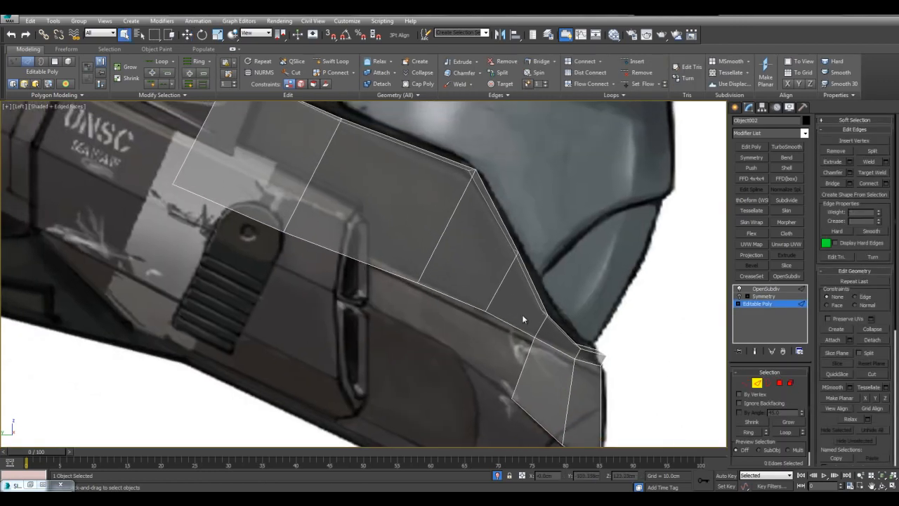
pyautogui.moveTo(504, 189); pyautogui.dragTo(615, 176, button='middle')
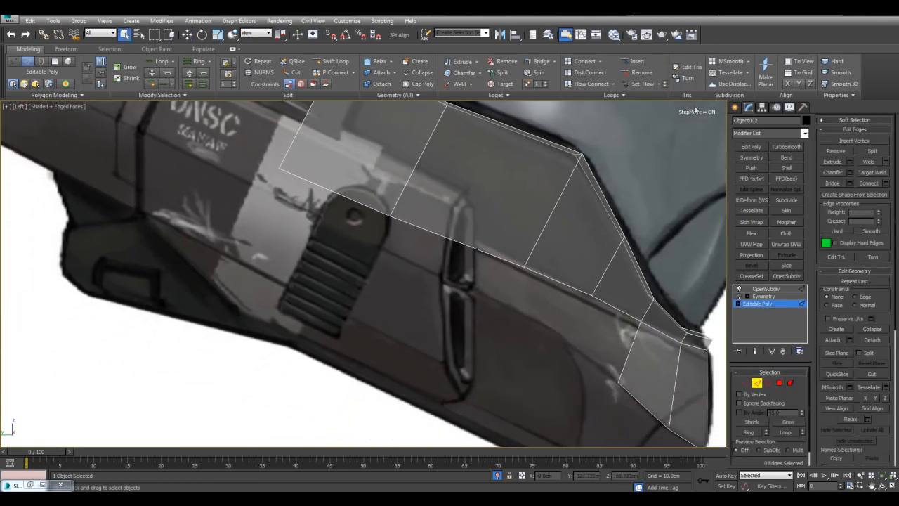
pyautogui.click(608, 306)
pyautogui.moveTo(570, 285); pyautogui.dragTo(551, 313, button='middle')
pyautogui.keyDown('shift'); pyautogui.click(348, 234); pyautogui.keyUp('shift')
pyautogui.moveTo(492, 327); pyautogui.dragTo(532, 324, button='middle')
pyautogui.click(513, 307)
pyautogui.click(337, 215)
pyautogui.keyDown('ctrl'); pyautogui.moveTo(346, 209); pyautogui.dragTo(373, 243); pyautogui.keyUp('ctrl')
pyautogui.keyDown('ctrl'); pyautogui.moveTo(456, 264); pyautogui.dragTo(573, 338); pyautogui.keyUp('ctrl')
pyautogui.keyDown('alt'); pyautogui.moveTo(371, 145); pyautogui.dragTo(404, 168); pyautogui.keyUp('alt')
pyautogui.keyDown('alt'); pyautogui.moveTo(474, 188); pyautogui.dragTo(531, 244); pyautogui.keyUp('alt')
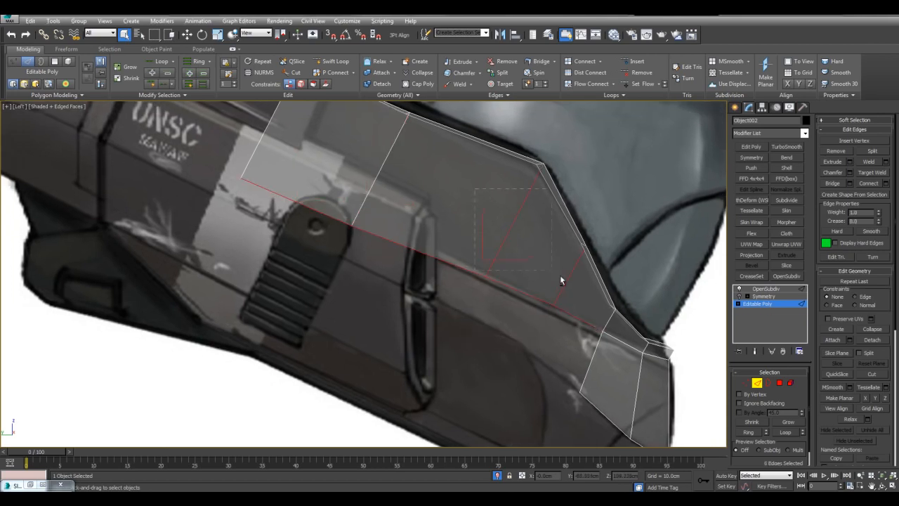
pyautogui.keyDown('alt'); pyautogui.moveTo(594, 278); pyautogui.dragTo(609, 253); pyautogui.keyUp('alt')
pyautogui.scroll(-3, 608, 253)
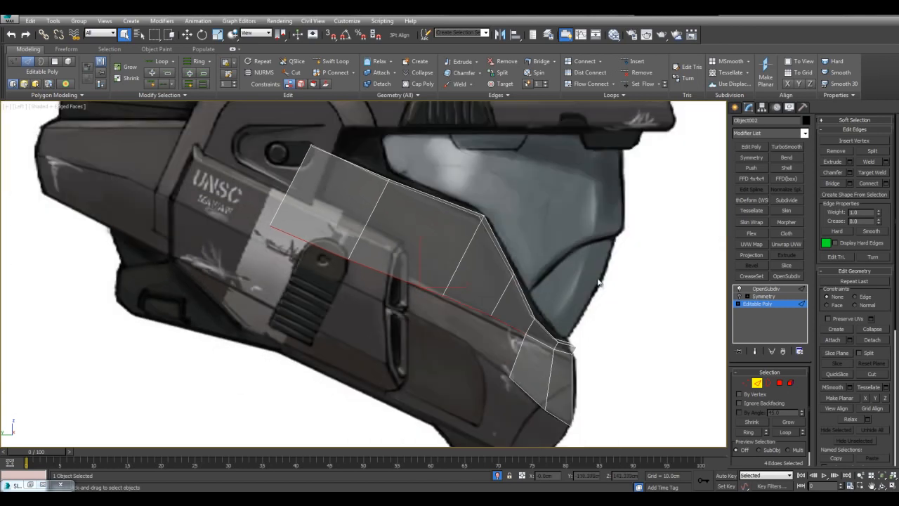
pyautogui.moveTo(523, 203); pyautogui.dragTo(623, 181, button='middle')
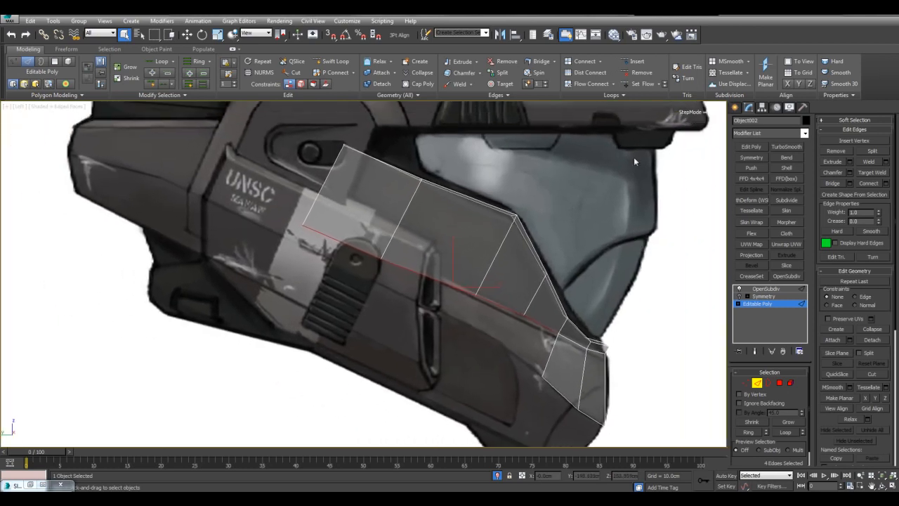
pyautogui.scroll(4, 613, 255)
pyautogui.press('w')
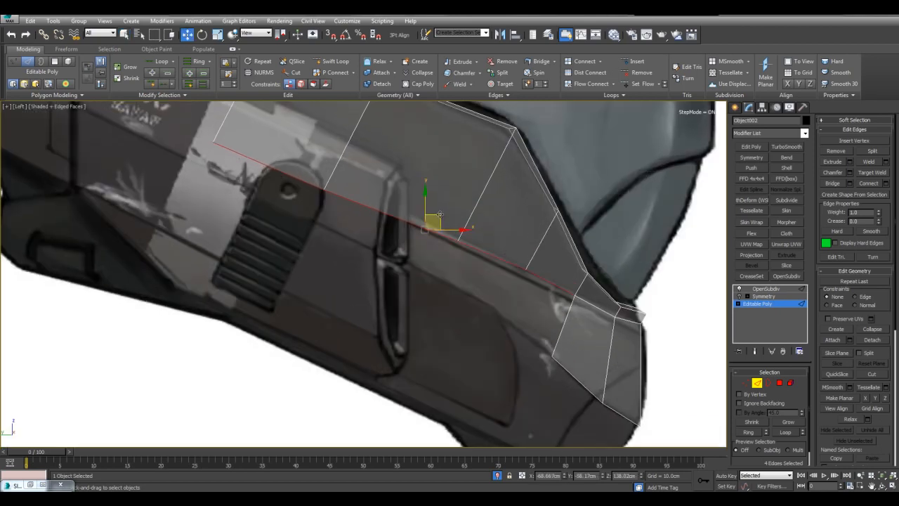
pyautogui.moveTo(439, 215); pyautogui.dragTo(418, 264)
pyautogui.moveTo(546, 244); pyautogui.dragTo(473, 188, button='middle')
pyautogui.scroll(3, 534, 214)
pyautogui.moveTo(554, 223); pyautogui.dragTo(567, 246, button='middle')
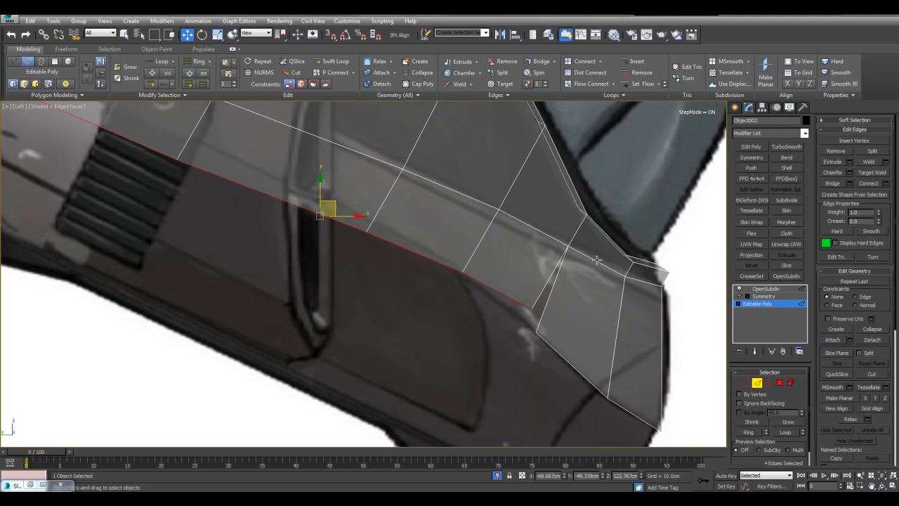
# Target-weld the new strip's loose front corner to the chin's outer bottom vertex.
pyautogui.press('1')
pyautogui.click(858, 163)
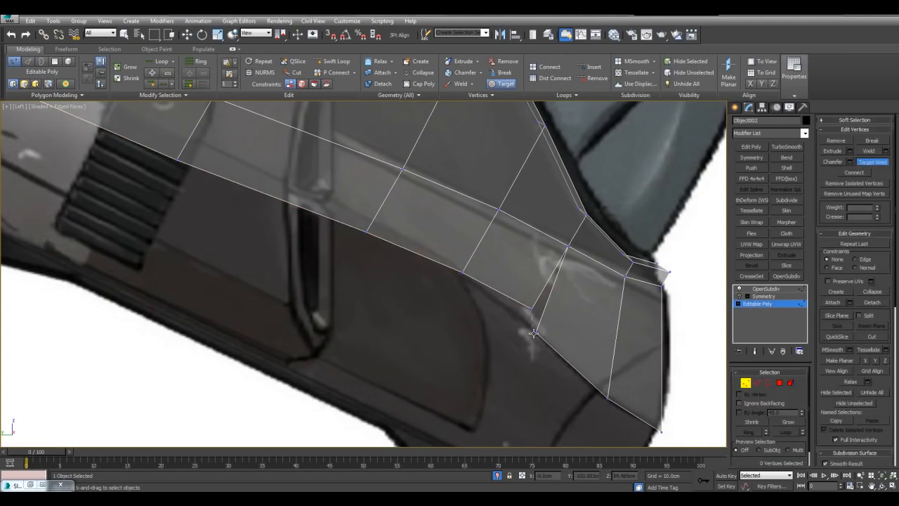
pyautogui.click(534, 333)
# Reposition the new strip's bottom vertices in the Left view to form a smooth lower line running back from the chin.
pyautogui.press('w')
pyautogui.moveTo(425, 254); pyautogui.dragTo(467, 293)
pyautogui.moveTo(479, 260); pyautogui.dragTo(479, 257)
pyautogui.moveTo(319, 209); pyautogui.dragTo(399, 272)
pyautogui.moveTo(379, 219); pyautogui.dragTo(382, 209)
pyautogui.moveTo(237, 180); pyautogui.dragTo(360, 287, button='middle')
pyautogui.moveTo(127, 195); pyautogui.dragTo(158, 216)
pyautogui.keyDown('ctrl'); pyautogui.moveTo(262, 245); pyautogui.dragTo(316, 285); pyautogui.keyUp('ctrl')
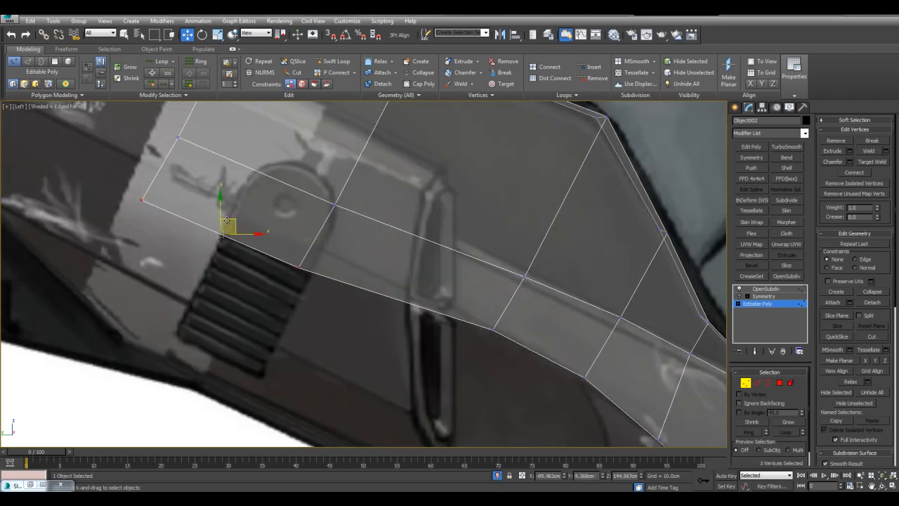
# Lower the strip's bottom vertices one by one in the Front view onto the reference's seam beside the chin.
pyautogui.press('q')
pyautogui.hotkey('alt', 'w')
pyautogui.click(552, 227)
pyautogui.hotkey('alt', 'w')
pyautogui.moveTo(443, 179); pyautogui.dragTo(492, 233, button='middle')
pyautogui.scroll(-2, 439, 319)
pyautogui.moveTo(439, 320); pyautogui.dragTo(435, 265, button='middle')
pyautogui.scroll(2, 436, 288)
pyautogui.click(384, 270)
pyautogui.press('w')
pyautogui.moveTo(396, 257); pyautogui.dragTo(386, 273)
pyautogui.click(335, 211)
pyautogui.moveTo(349, 197); pyautogui.dragTo(344, 213)
pyautogui.click(278, 162)
pyautogui.moveTo(283, 160); pyautogui.dragTo(279, 171)
pyautogui.moveTo(451, 317); pyautogui.dragTo(438, 288, button='middle')
pyautogui.click(424, 303)
pyautogui.click(658, 306)
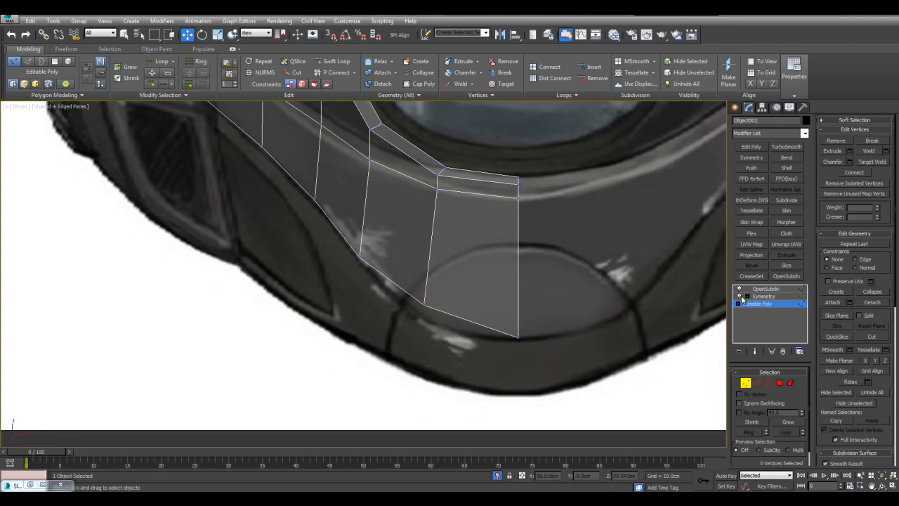
# Enable the Symmetry modifier and adjust the chin plate's outer bottom vertex against the smoothed, mirrored result.
pyautogui.click(739, 296)
pyautogui.moveTo(467, 324); pyautogui.dragTo(470, 327)
pyautogui.moveTo(423, 287); pyautogui.dragTo(423, 304)
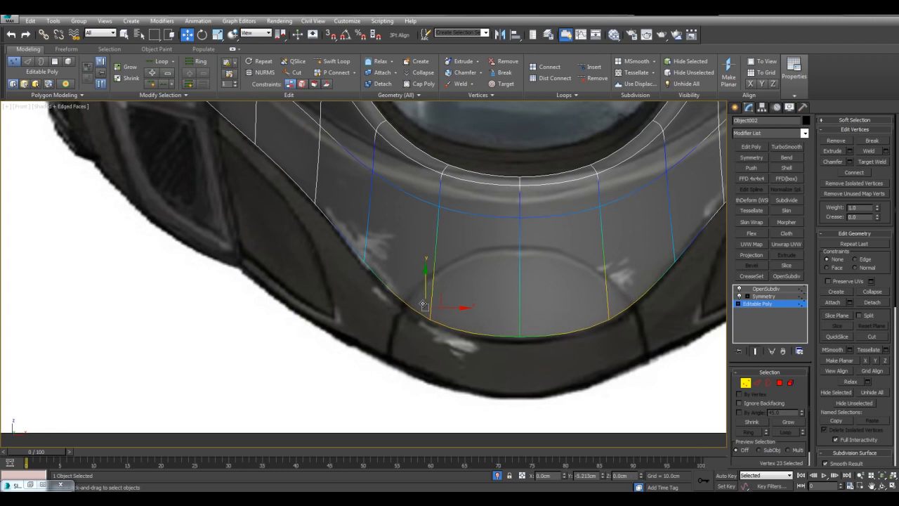
pyautogui.click(519, 338)
pyautogui.click(497, 287)
# Extend the two bottom chin edges downward in the Front view to the reference helmet's lower outline.
pyautogui.scroll(-5, 492, 302)
pyautogui.hotkey('alt', 'w')
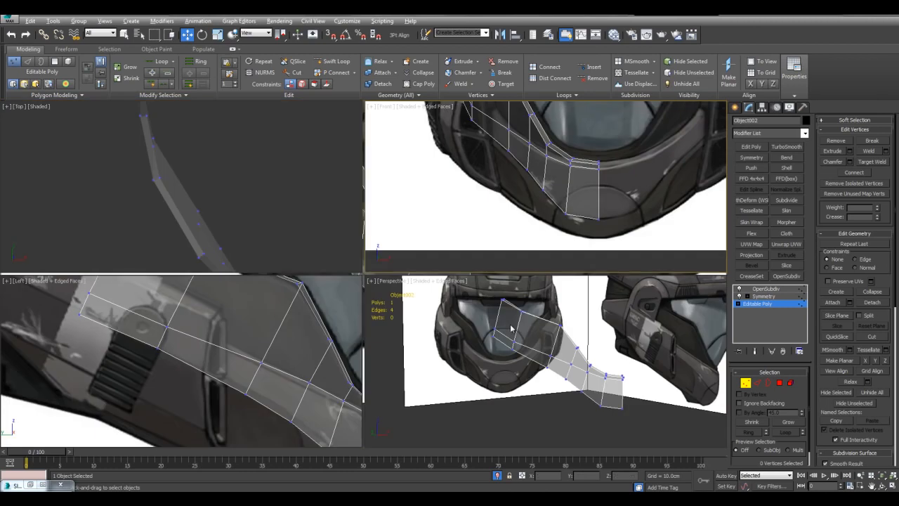
pyautogui.moveTo(307, 393)
pyautogui.mouseDown(button='middle')
pyautogui.moveTo(208, 337)
pyautogui.moveTo(267, 343)
pyautogui.mouseUp(button='middle')
pyautogui.scroll(-3, 207, 337)
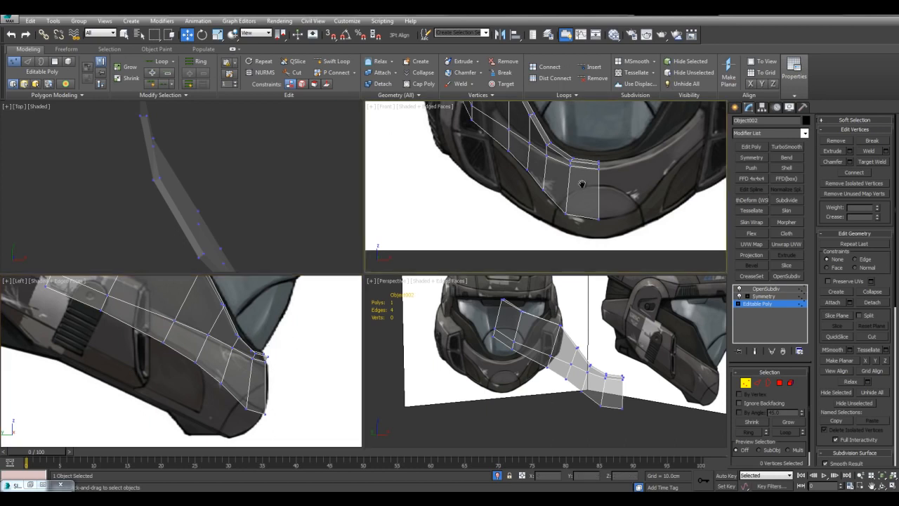
pyautogui.moveTo(582, 181); pyautogui.dragTo(575, 200, button='middle')
pyautogui.hotkey('alt', 'w')
pyautogui.moveTo(516, 264); pyautogui.dragTo(543, 215, button='middle')
pyautogui.press('2')
pyautogui.click(449, 320)
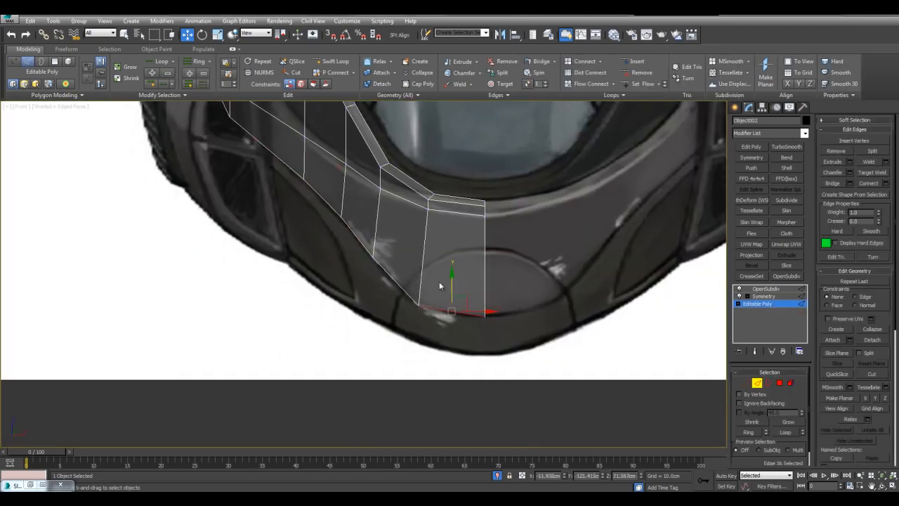
pyautogui.keyDown('ctrl'); pyautogui.click(403, 275); pyautogui.keyUp('ctrl')
pyautogui.keyDown('shift'); pyautogui.moveTo(423, 292); pyautogui.dragTo(424, 315); pyautogui.keyUp('shift')
pyautogui.press('e')
# Move the new chin row's outer bottom vertex in the Front view onto the reference's lower outline.
pyautogui.press('e')
pyautogui.press('1')
pyautogui.moveTo(366, 292); pyautogui.dragTo(385, 317)
pyautogui.moveTo(389, 285); pyautogui.dragTo(387, 304)
pyautogui.press('e')
pyautogui.press('e')
pyautogui.press('q')
pyautogui.click(404, 258)
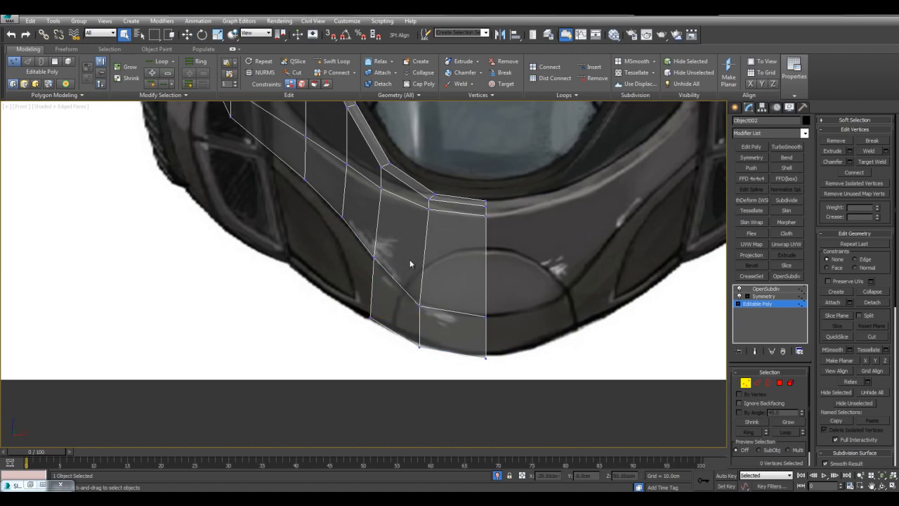
# Compare the extended chin with the helmet references in the Front, Left and Perspective views.
pyautogui.moveTo(399, 255); pyautogui.dragTo(456, 288, button='middle')
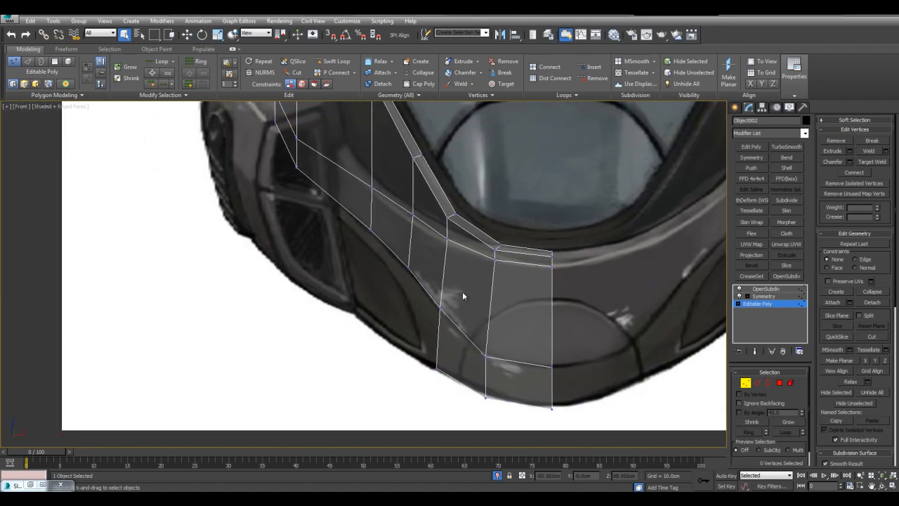
pyautogui.scroll(4, 428, 274)
pyautogui.scroll(-6, 395, 277)
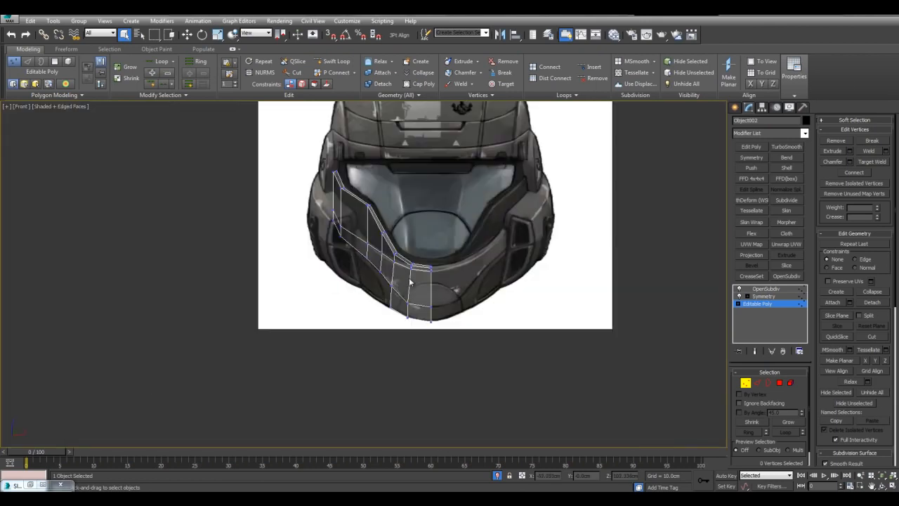
pyautogui.hotkey('alt', 'w')
pyautogui.scroll(1, 505, 359)
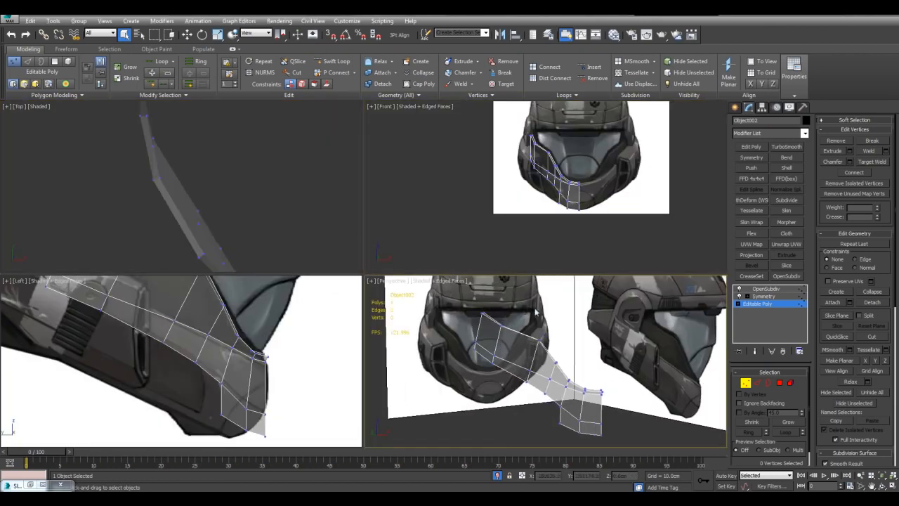
pyautogui.scroll(4, 550, 165)
pyautogui.scroll(2, 265, 330)
pyautogui.scroll(4, 265, 330)
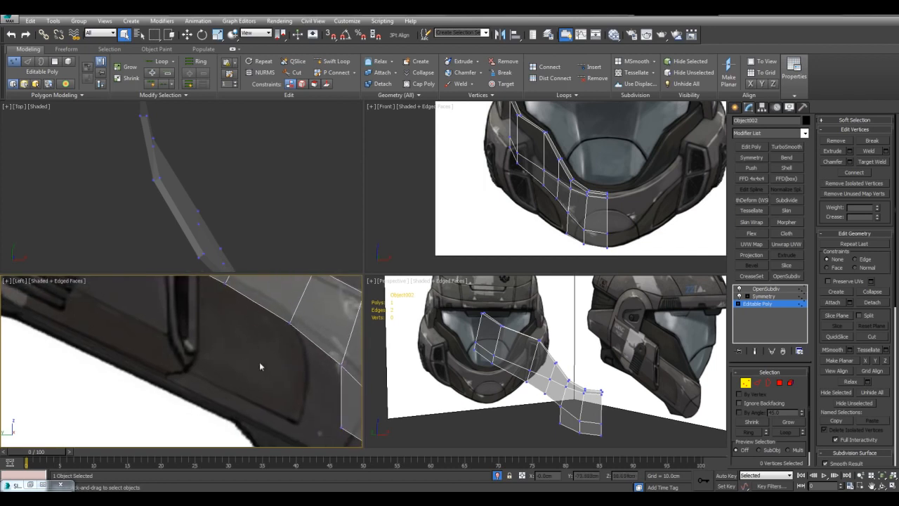
pyautogui.scroll(3, 494, 149)
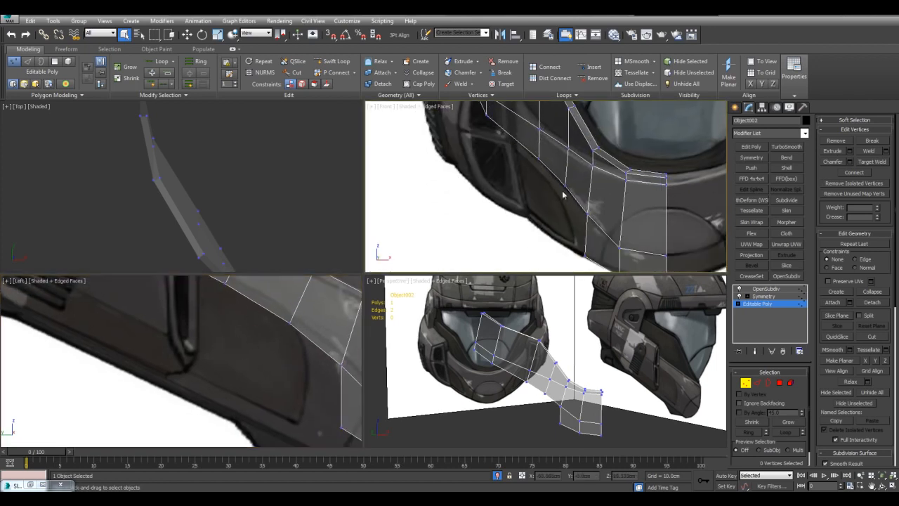
pyautogui.scroll(-2, 560, 196)
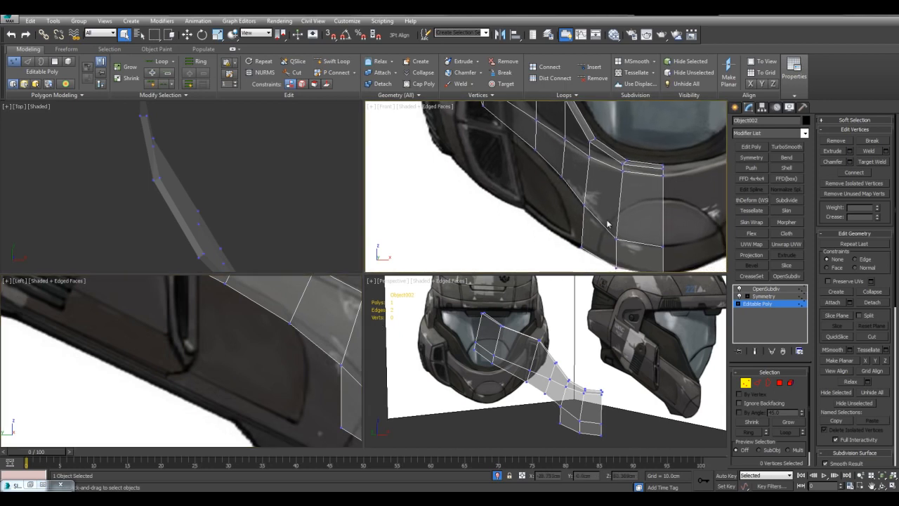
# Extend the side panel's four bottom edges beside the chin downward in the Front view to the helmet's outer lower outline.
pyautogui.hotkey('alt', 'w')
pyautogui.press('2')
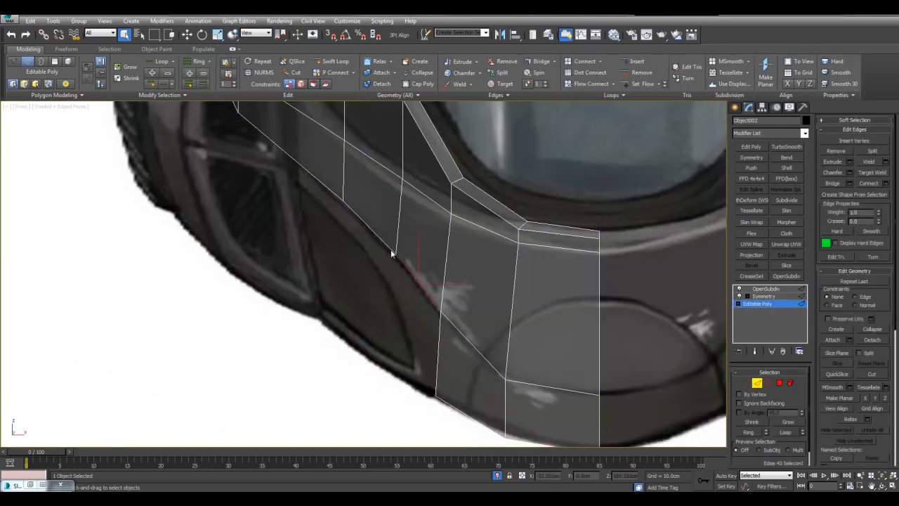
pyautogui.keyDown('ctrl'); pyautogui.click(309, 172); pyautogui.keyUp('ctrl')
pyautogui.moveTo(292, 181); pyautogui.dragTo(311, 268, button='middle')
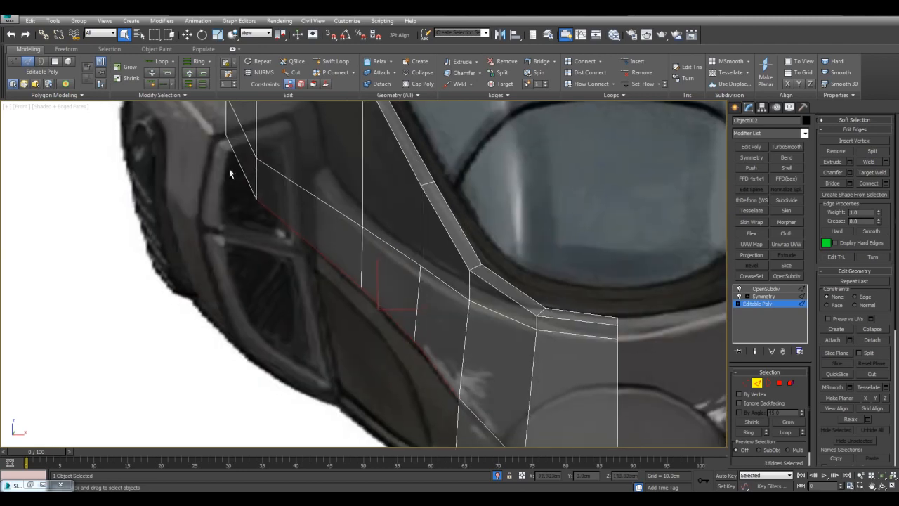
pyautogui.scroll(-3, 357, 232)
pyautogui.press('w')
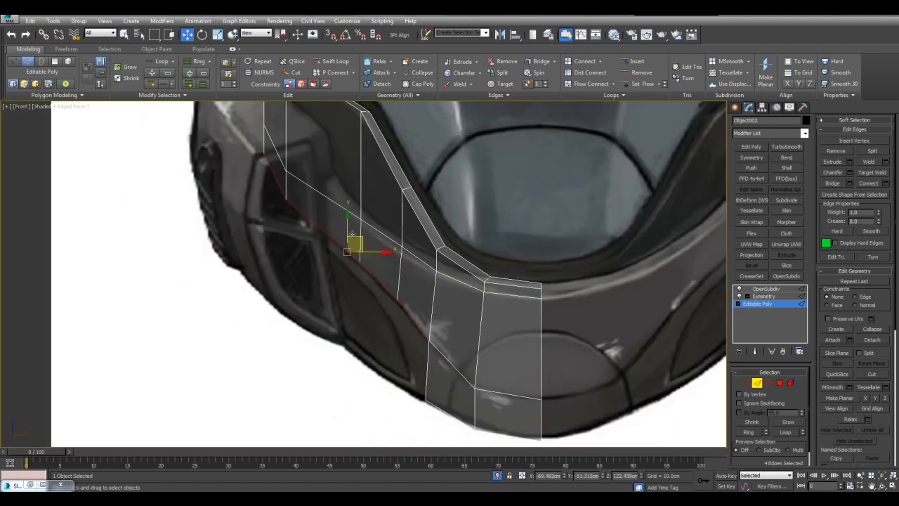
pyautogui.keyDown('ctrl'); pyautogui.click(339, 269); pyautogui.keyUp('ctrl')
pyautogui.moveTo(339, 269); pyautogui.dragTo(342, 304)
pyautogui.moveTo(343, 299); pyautogui.dragTo(332, 199, button='middle')
pyautogui.scroll(2, 332, 198)
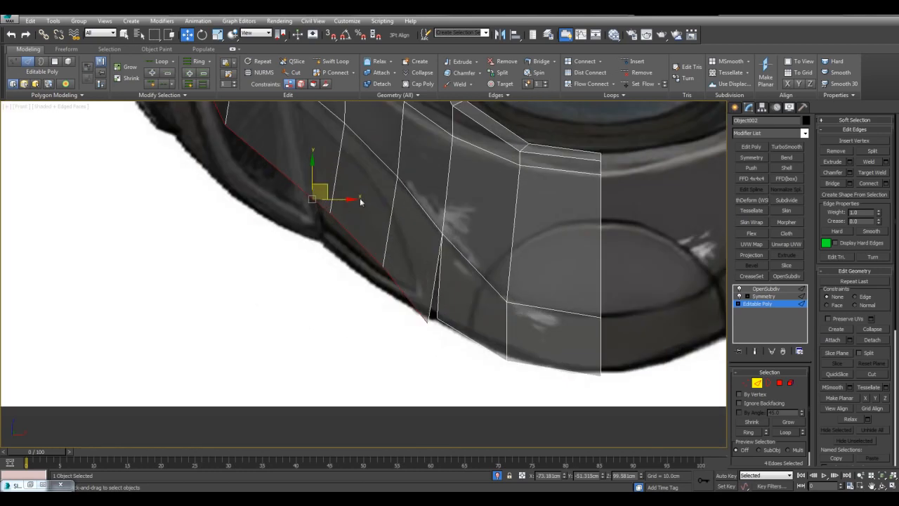
# Target-weld the new side row's loose inner corner to the chin row's outer bottom vertex.
pyautogui.press('1')
pyautogui.hotkey('ctrl', 'shift', 'w')
pyautogui.click(429, 324)
pyautogui.click(437, 318)
# Move the new side row's bottom vertices in the Front view to fit the reference helmet's lower outline.
pyautogui.press('w')
pyautogui.click(383, 267)
pyautogui.moveTo(397, 256); pyautogui.dragTo(393, 272)
pyautogui.click(377, 223)
pyautogui.click(330, 213)
pyautogui.moveTo(341, 207); pyautogui.dragTo(331, 233)
pyautogui.moveTo(229, 117); pyautogui.dragTo(273, 215, button='middle')
pyautogui.click(269, 222)
pyautogui.moveTo(282, 211); pyautogui.dragTo(282, 231)
pyautogui.press('q')
pyautogui.click(386, 259)
# Pull the chin's lowest vertices back in the Left view to match the rounded chin profile of the side reference.
pyautogui.hotkey('alt', 'w')
pyautogui.click(259, 359)
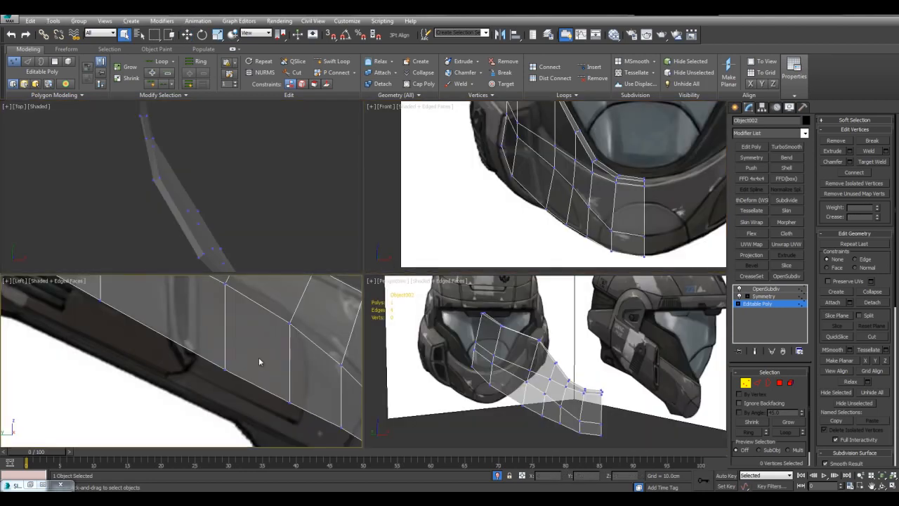
pyautogui.hotkey('alt', 'w')
pyautogui.scroll(-6, 260, 359)
pyautogui.moveTo(324, 331); pyautogui.dragTo(325, 349, button='middle')
pyautogui.scroll(2, 372, 330)
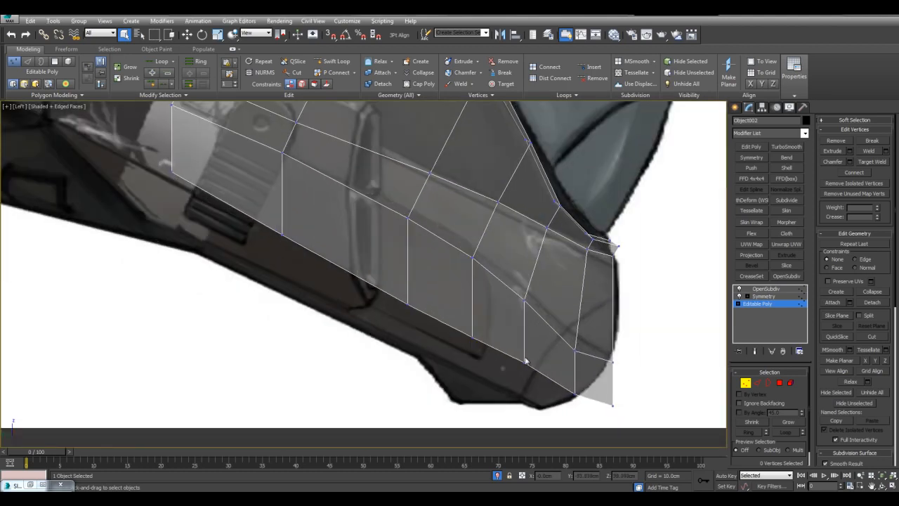
pyautogui.moveTo(541, 372); pyautogui.dragTo(535, 338, button='middle')
pyautogui.moveTo(549, 345); pyautogui.dragTo(477, 336)
pyautogui.press('w')
pyautogui.click(455, 300)
pyautogui.moveTo(450, 295); pyautogui.dragTo(448, 307, button='middle')
# Move the side panel's four bottom vertices behind the chin together onto the lower edge in the side reference.
pyautogui.scroll(-3, 449, 302)
pyautogui.keyDown('ctrl'); pyautogui.click(224, 192); pyautogui.keyUp('ctrl')
pyautogui.keyDown('ctrl'); pyautogui.click(303, 236); pyautogui.keyUp('ctrl')
pyautogui.keyDown('ctrl'); pyautogui.click(392, 285); pyautogui.keyUp('ctrl')
pyautogui.moveTo(349, 242); pyautogui.dragTo(288, 237)
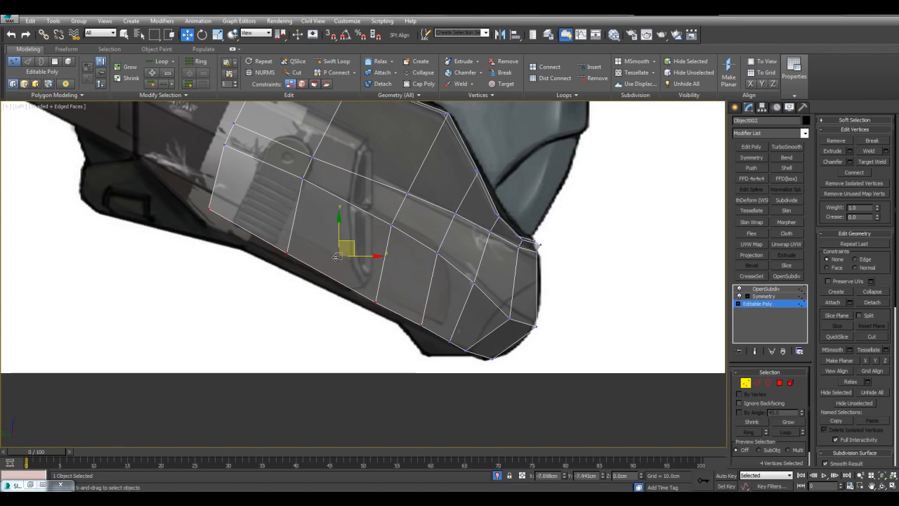
# Lower the two rearmost bottom vertices slightly in the Left view and fine-tune the rear corner against the side reference.
pyautogui.click(288, 250)
pyautogui.moveTo(297, 276); pyautogui.dragTo(295, 274)
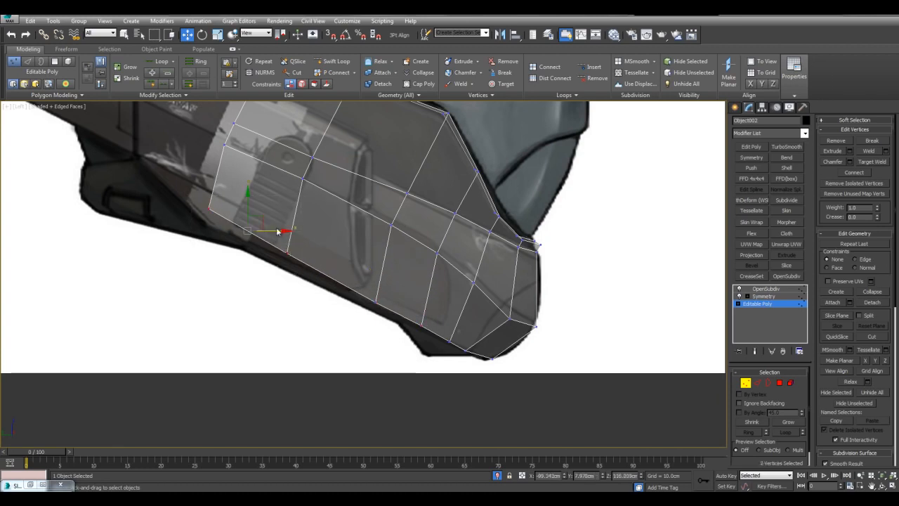
pyautogui.moveTo(262, 220); pyautogui.dragTo(260, 226)
pyautogui.click(207, 213)
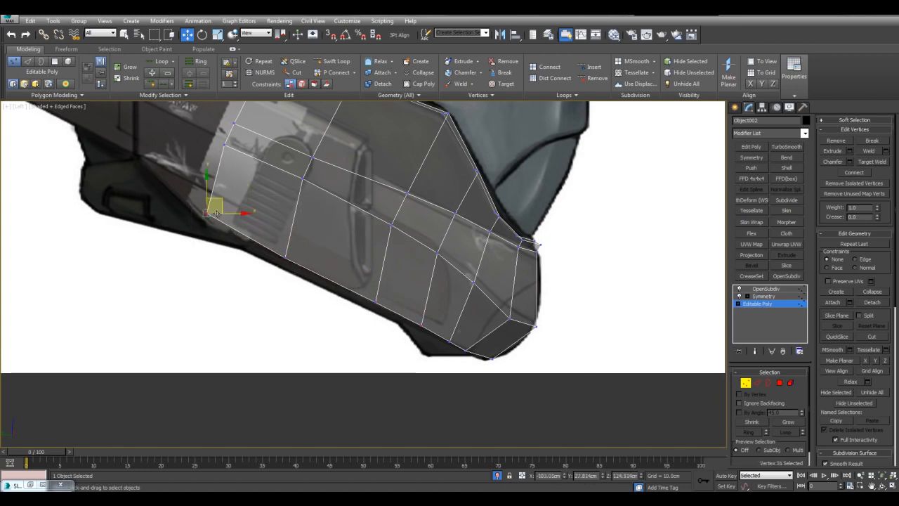
pyautogui.moveTo(219, 199); pyautogui.dragTo(218, 205)
pyautogui.click(385, 240)
pyautogui.press('q')
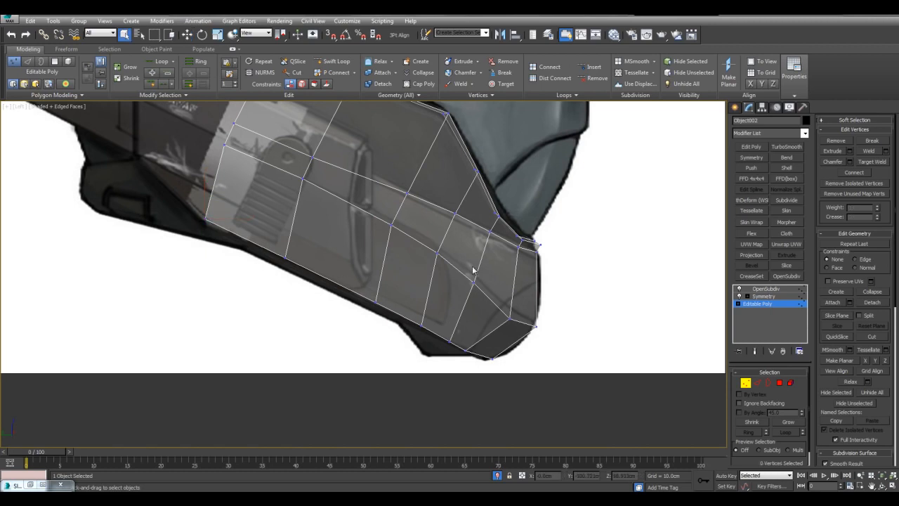
# Move the bottom-edge vertex beside the chin in the Front view to fit the reference helmet's lower outline.
pyautogui.hotkey('alt', 'w')
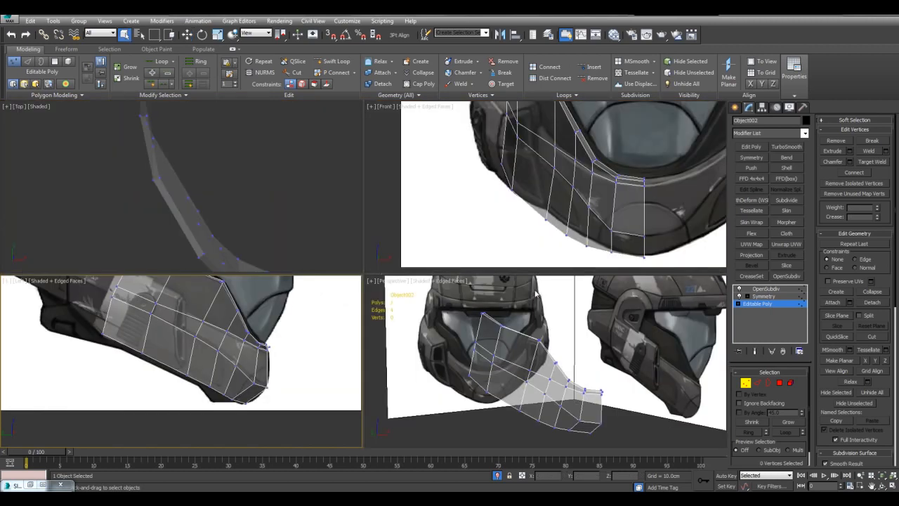
pyautogui.hotkey('alt', 'w')
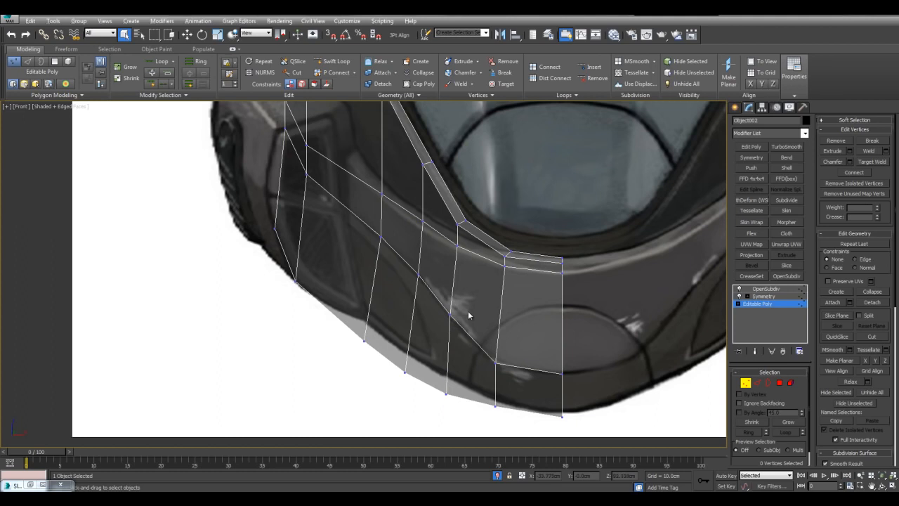
pyautogui.click(446, 393)
pyautogui.press('w')
pyautogui.moveTo(461, 374); pyautogui.dragTo(383, 310)
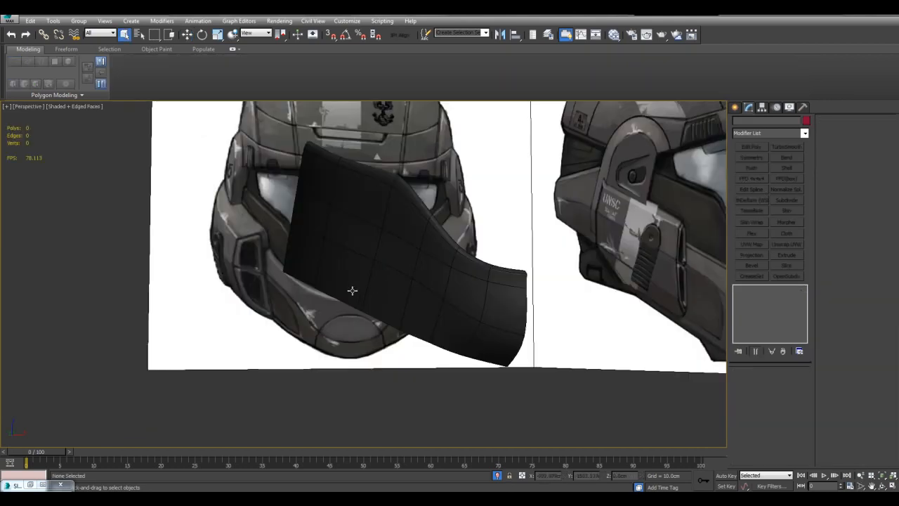
# Examine the side panel's polygons from several angles to judge which rows belong to the lower helmet piece.
pyautogui.click(748, 304)
pyautogui.keyDown('alt'); pyautogui.moveTo(498, 221); pyautogui.dragTo(571, 301, button='middle'); pyautogui.keyUp('alt')
pyautogui.keyDown('alt'); pyautogui.moveTo(527, 321); pyautogui.dragTo(533, 300, button='middle'); pyautogui.keyUp('alt')
pyautogui.press('4')
pyautogui.hotkey('alt', 'x')
pyautogui.keyDown('alt'); pyautogui.moveTo(427, 335); pyautogui.dragTo(477, 319, button='middle'); pyautogui.keyUp('alt')
pyautogui.click(449, 320)
pyautogui.keyDown('ctrl'); pyautogui.click(484, 333); pyautogui.keyUp('ctrl')
pyautogui.keyDown('ctrl'); pyautogui.click(479, 378); pyautogui.keyUp('ctrl')
pyautogui.keyDown('ctrl'); pyautogui.click(442, 362); pyautogui.keyUp('ctrl')
pyautogui.keyDown('ctrl'); pyautogui.moveTo(399, 298); pyautogui.dragTo(421, 328); pyautogui.keyUp('ctrl')
# Select both lower polygon rows of the side panel, from the chin's centre seam to the rear edge.
pyautogui.click(559, 332)
pyautogui.keyDown('alt'); pyautogui.moveTo(552, 326); pyautogui.dragTo(519, 323, button='middle'); pyautogui.keyUp('alt')
pyautogui.click(506, 313)
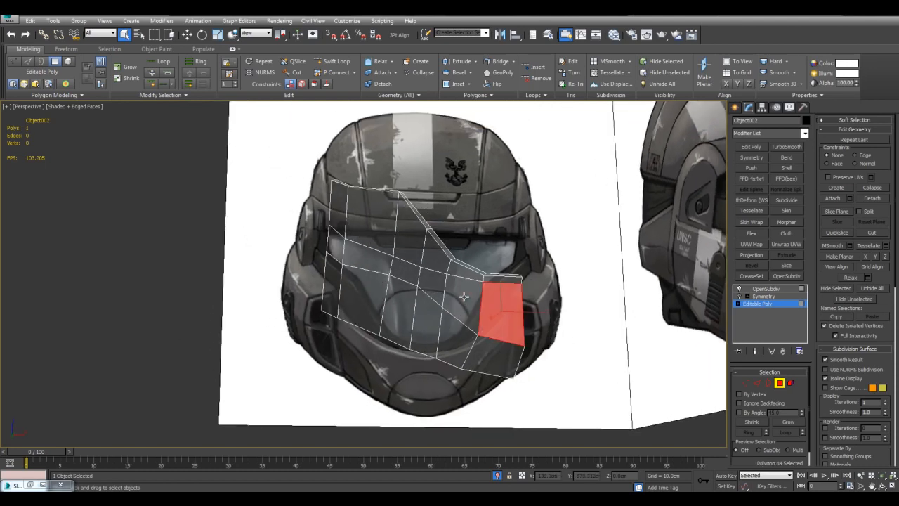
pyautogui.keyDown('shift'); pyautogui.click(463, 297); pyautogui.keyUp('shift')
pyautogui.keyDown('ctrl'); pyautogui.click(497, 355); pyautogui.keyUp('ctrl')
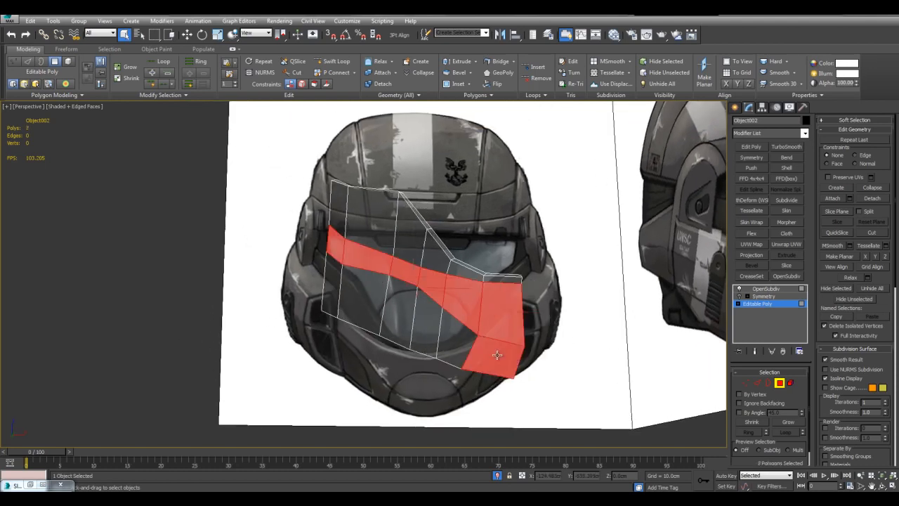
pyautogui.keyDown('shift'); pyautogui.click(460, 335); pyautogui.keyUp('shift')
pyautogui.moveTo(487, 352); pyautogui.dragTo(459, 321, button='middle')
pyautogui.hotkey('alt', 'x')
# Detach the selected polygons as a separate object and paste the Symmetry and OpenSubdiv modifiers onto it.
pyautogui.click(875, 199)
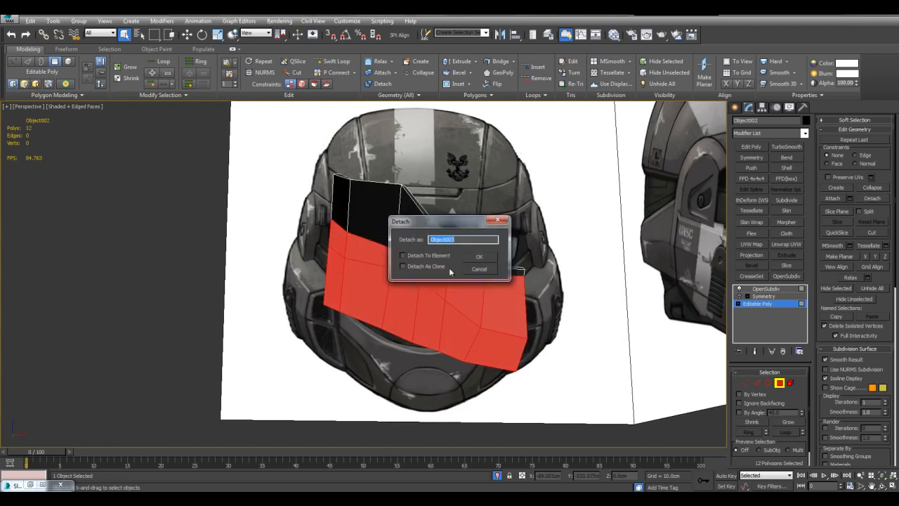
pyautogui.click(479, 258)
pyautogui.click(522, 313)
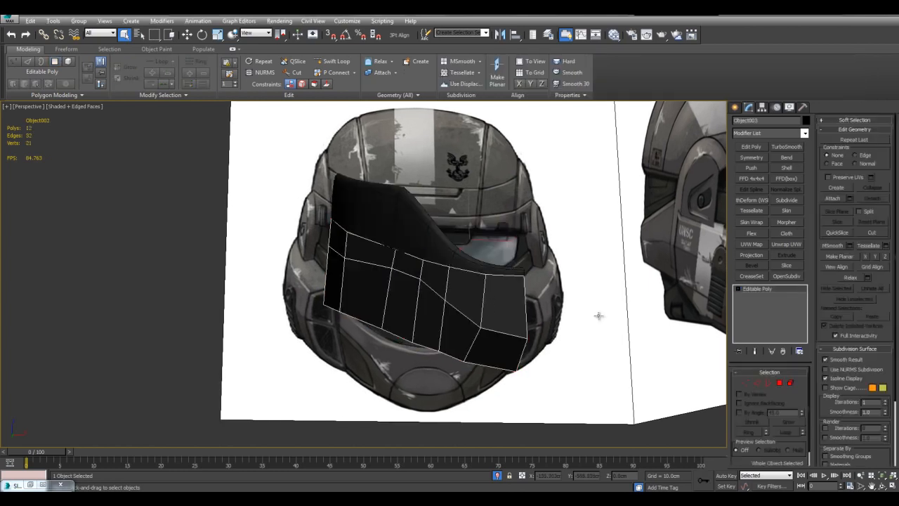
pyautogui.rightClick(751, 288)
pyautogui.click(762, 294)
# Select all polygons of the detached lower panel and set up a bevel of type Local Normal.
pyautogui.moveTo(591, 287); pyautogui.dragTo(446, 309, button='middle')
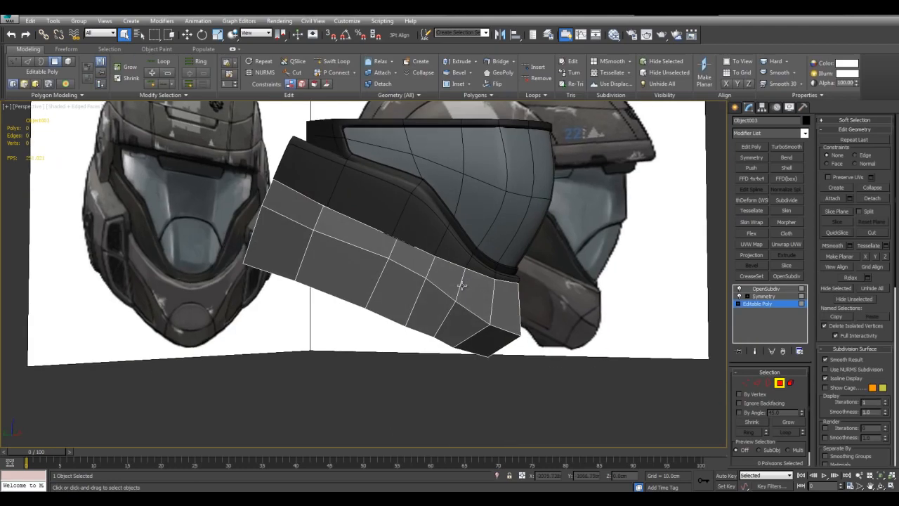
pyautogui.keyDown('alt'); pyautogui.moveTo(422, 267); pyautogui.dragTo(388, 269, button='middle'); pyautogui.keyUp('alt')
pyautogui.keyDown('alt'); pyautogui.moveTo(292, 299); pyautogui.dragTo(345, 290, button='middle'); pyautogui.keyUp('alt')
pyautogui.scroll(5, 347, 307)
pyautogui.scroll(-5, 521, 307)
pyautogui.hotkey('ctrl', 'a')
pyautogui.scroll(3, 597, 288)
pyautogui.moveTo(597, 288); pyautogui.dragTo(453, 277, button='middle')
pyautogui.moveTo(564, 281); pyautogui.dragTo(537, 323, button='middle')
pyautogui.hotkey('ctrl', 'shift', 'b')
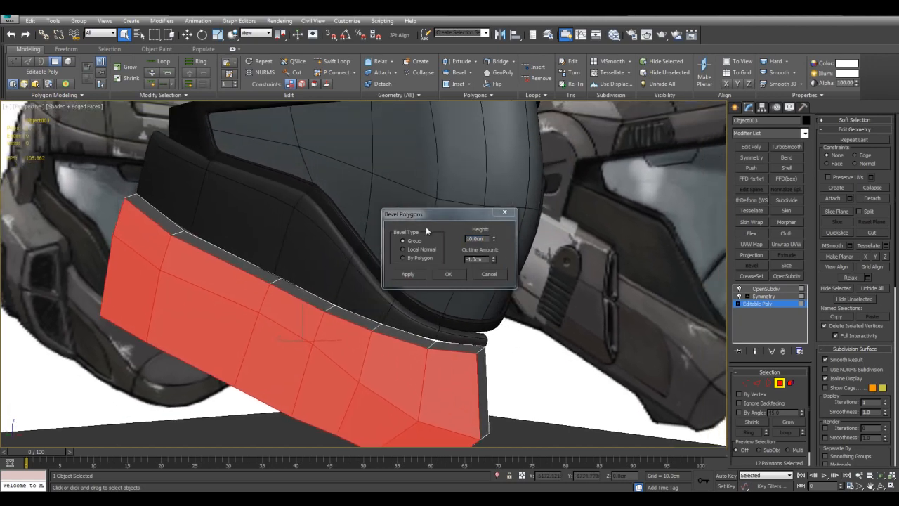
pyautogui.moveTo(429, 215); pyautogui.dragTo(511, 202)
pyautogui.click(515, 236)
# Bevel the lower panel's polygons with a height of 5 cm and the outline amount reset.
pyautogui.keyDown('alt'); pyautogui.moveTo(320, 188); pyautogui.dragTo(407, 235, button='middle'); pyautogui.keyUp('alt')
pyautogui.moveTo(574, 224); pyautogui.dragTo(576, 250)
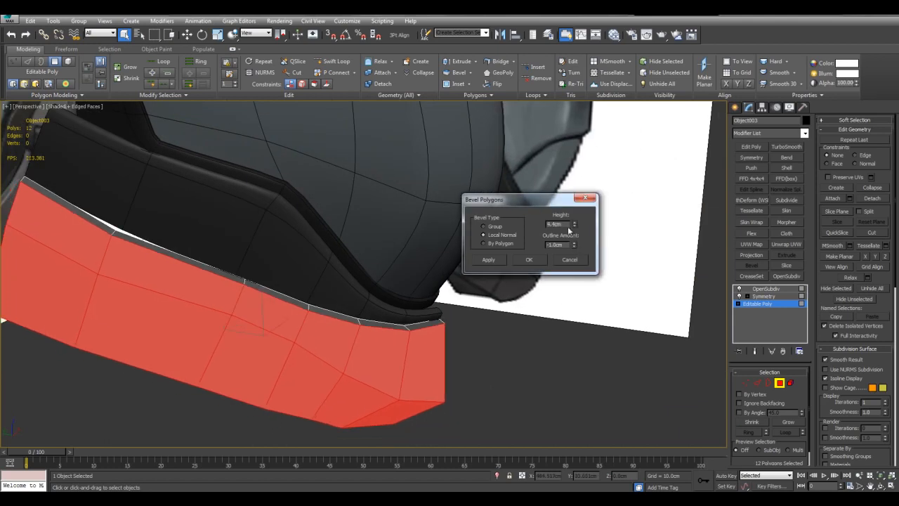
pyautogui.write('5')
pyautogui.keyDown('alt'); pyautogui.moveTo(560, 299); pyautogui.dragTo(371, 337, button='middle'); pyautogui.keyUp('alt')
pyautogui.rightClick(573, 246)
pyautogui.click(530, 261)
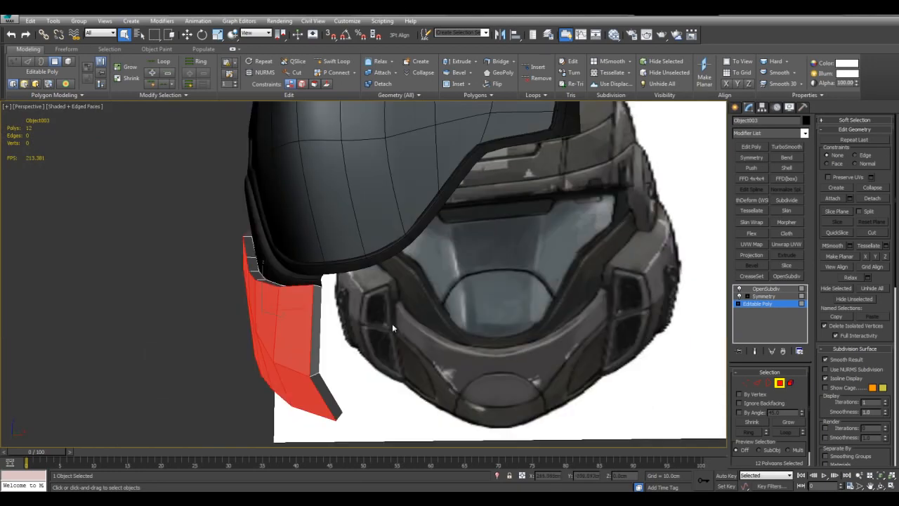
# Select the two narrow side polygons at the chin's centre seam and make them planar along X.
pyautogui.scroll(3, 435, 305)
pyautogui.click(335, 406)
pyautogui.keyDown('ctrl'); pyautogui.click(331, 394); pyautogui.keyUp('ctrl')
pyautogui.scroll(-4, 350, 373)
pyautogui.keyDown('alt'); pyautogui.moveTo(351, 373); pyautogui.dragTo(488, 342, button='middle'); pyautogui.keyUp('alt')
pyautogui.press('w')
pyautogui.click(865, 257)
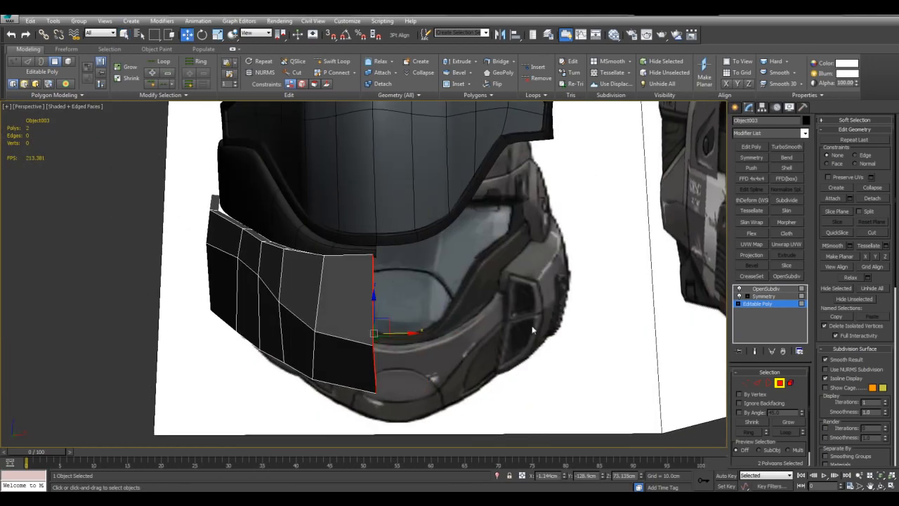
pyautogui.click(559, 426)
pyautogui.keyDown('alt'); pyautogui.moveTo(558, 426); pyautogui.dragTo(387, 342, button='middle'); pyautogui.keyUp('alt')
# Delete the bevel's narrow end polygons on the lower panel and check the remaining mesh.
pyautogui.press('q')
pyautogui.click(399, 312)
pyautogui.keyDown('ctrl'); pyautogui.click(408, 296); pyautogui.keyUp('ctrl')
pyautogui.keyDown('alt'); pyautogui.moveTo(508, 303); pyautogui.dragTo(453, 282, button='middle'); pyautogui.keyUp('alt')
pyautogui.press('Delete')
pyautogui.keyDown('alt'); pyautogui.moveTo(462, 320); pyautogui.dragTo(588, 302, button='middle'); pyautogui.keyUp('alt')
pyautogui.hotkey('alt', 'x')
pyautogui.scroll(-5, 566, 319)
pyautogui.scroll(3, 586, 318)
# Select the lower panel's bottom row of vertices in the Left view against the see-through side reference.
pyautogui.press('1')
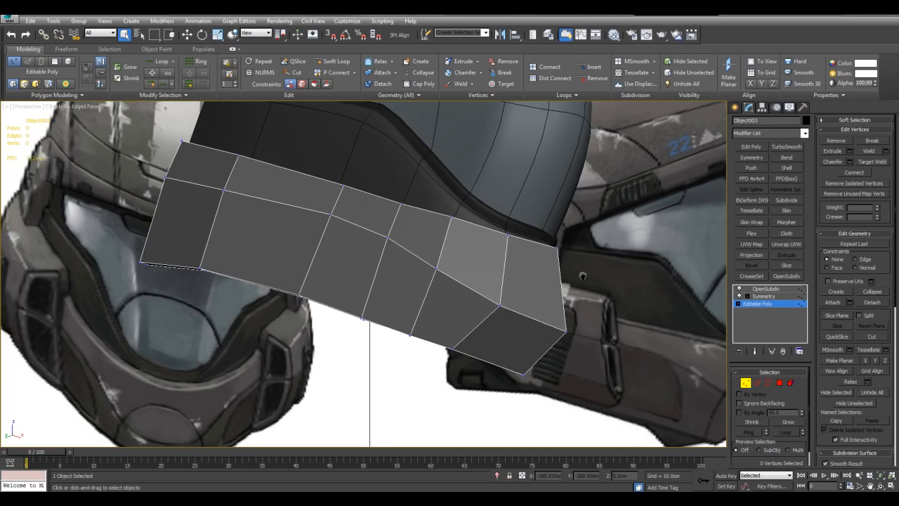
pyautogui.hotkey('alt', 'w')
pyautogui.rightClick(257, 345)
pyautogui.hotkey('alt', 'w')
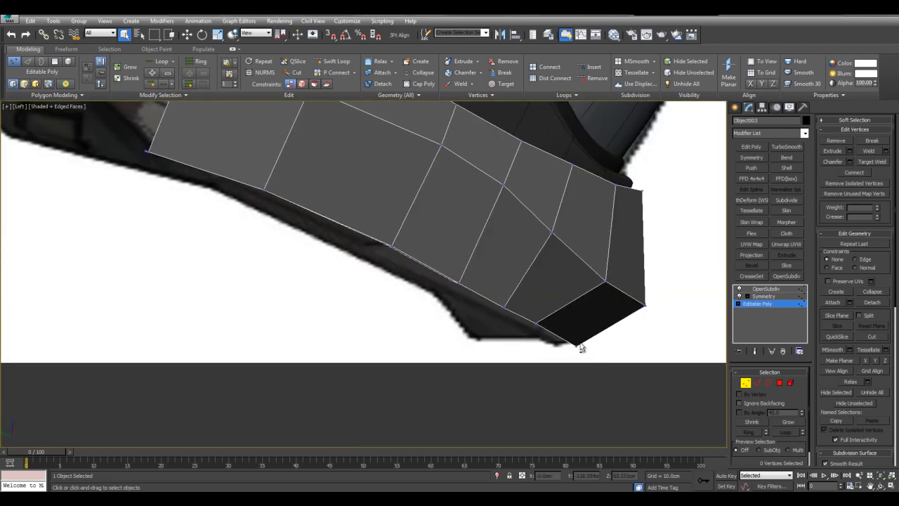
pyautogui.hotkey('alt', 'x')
pyautogui.moveTo(530, 307); pyautogui.dragTo(584, 331, button='middle')
pyautogui.scroll(4, 584, 321)
pyautogui.moveTo(605, 256); pyautogui.dragTo(590, 279, button='middle')
pyautogui.scroll(-5, 587, 279)
pyautogui.moveTo(526, 287); pyautogui.dragTo(532, 289, button='middle')
pyautogui.scroll(3, 600, 363)
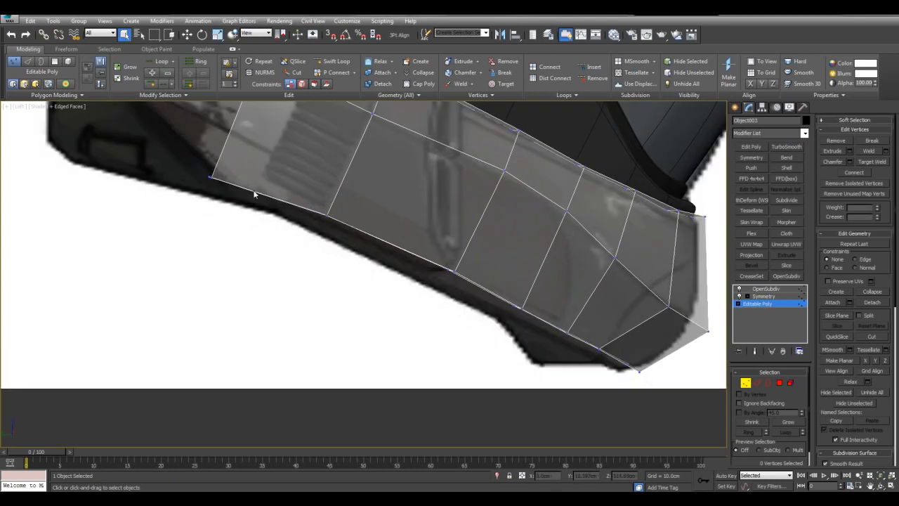
pyautogui.moveTo(467, 274); pyautogui.dragTo(473, 300, button='middle')
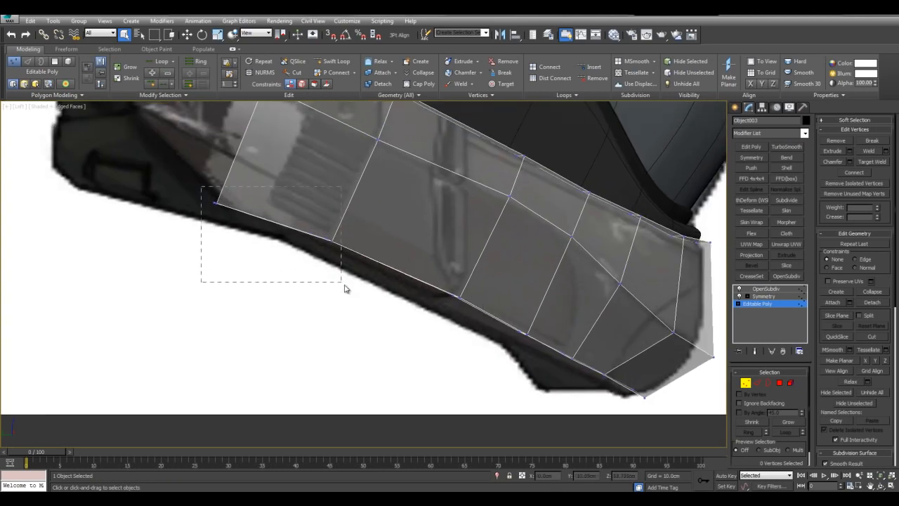
pyautogui.keyDown('ctrl'); pyautogui.moveTo(666, 408); pyautogui.dragTo(667, 407); pyautogui.keyUp('ctrl')
pyautogui.press('w')
pyautogui.moveTo(672, 391); pyautogui.dragTo(638, 377, button='middle')
pyautogui.hotkey('alt', 'w')
pyautogui.hotkey('alt', 'w')
pyautogui.keyDown('alt'); pyautogui.moveTo(550, 364); pyautogui.dragTo(553, 366, button='middle'); pyautogui.keyUp('alt')
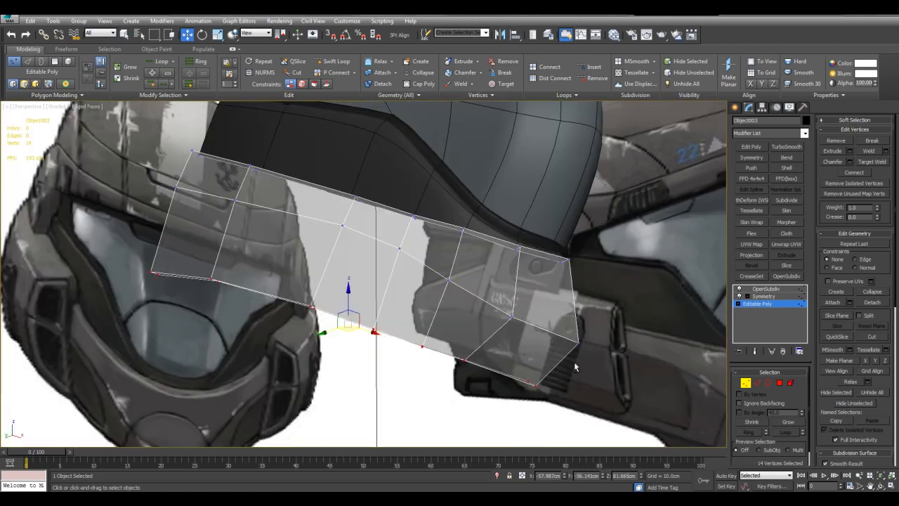
# Leave vertex editing and review the smoothed lower panel together with the visor frame and side reference.
pyautogui.hotkey('alt', 'x')
pyautogui.scroll(-3, 540, 347)
pyautogui.click(773, 84)
pyautogui.moveTo(461, 297)
pyautogui.keyDown('alt'); pyautogui.mouseDown(button='middle')
pyautogui.moveTo(495, 316)
pyautogui.moveTo(458, 294)
pyautogui.moveTo(455, 275)
pyautogui.moveTo(417, 275)
pyautogui.moveTo(445, 292)
pyautogui.mouseUp(button='middle'); pyautogui.keyUp('alt')
pyautogui.click(527, 287)
pyautogui.moveTo(526, 287); pyautogui.dragTo(556, 282, button='middle')
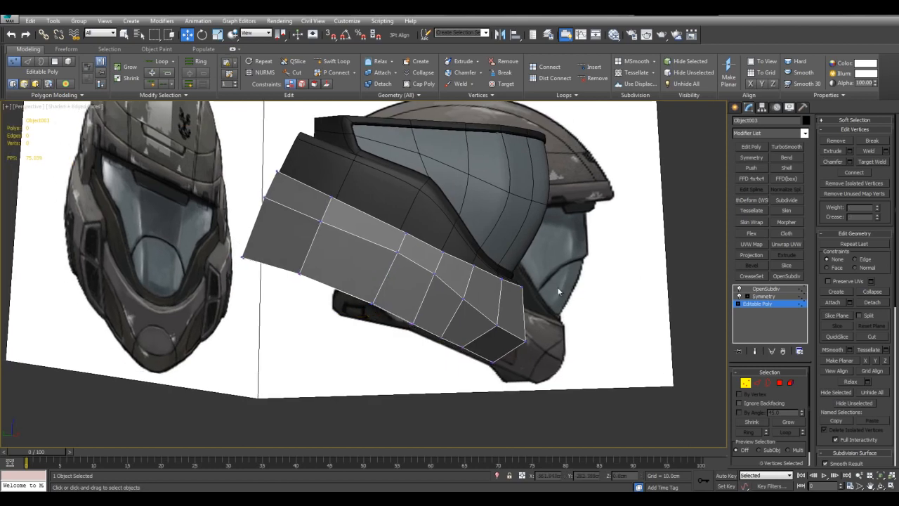
pyautogui.scroll(3, 556, 282)
pyautogui.press('1')
pyautogui.scroll(-2, 606, 207)
pyautogui.click(680, 167)
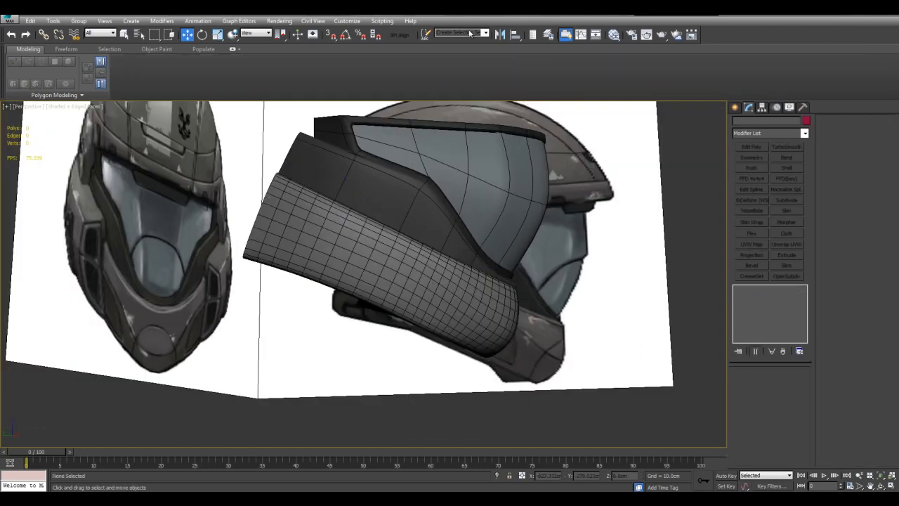
# Look up the keyboard shortcut of alignViewportToFace in the SoulburnScripts category of the user interface customization.
pyautogui.click(348, 21)
pyautogui.click(354, 33)
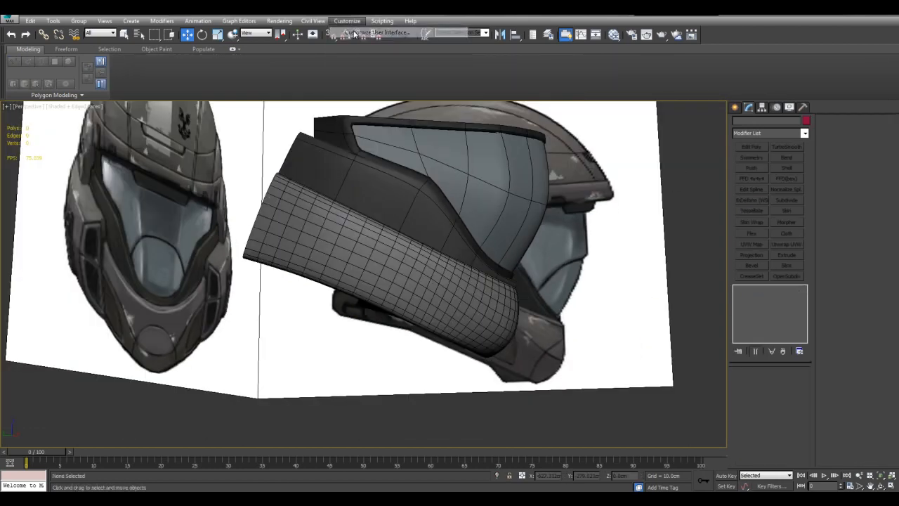
pyautogui.moveTo(469, 289); pyautogui.dragTo(463, 328)
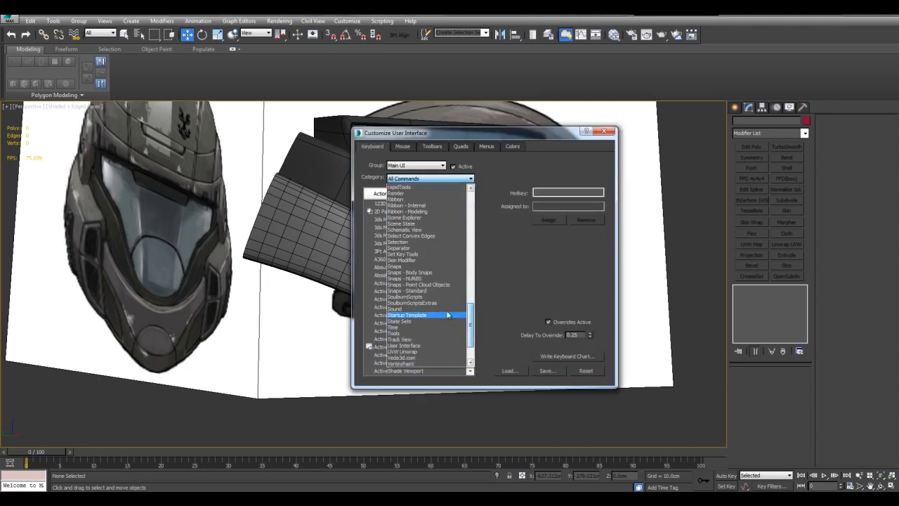
pyautogui.click(436, 297)
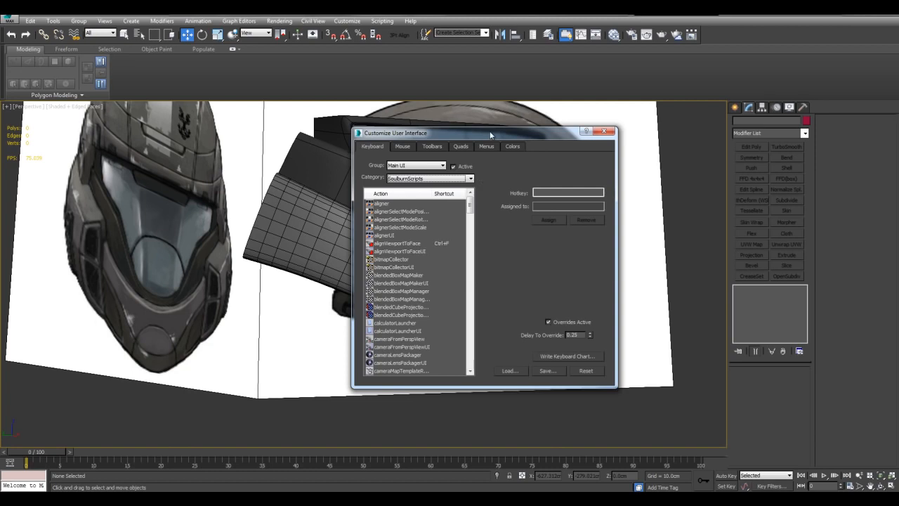
pyautogui.moveTo(490, 132); pyautogui.dragTo(523, 141)
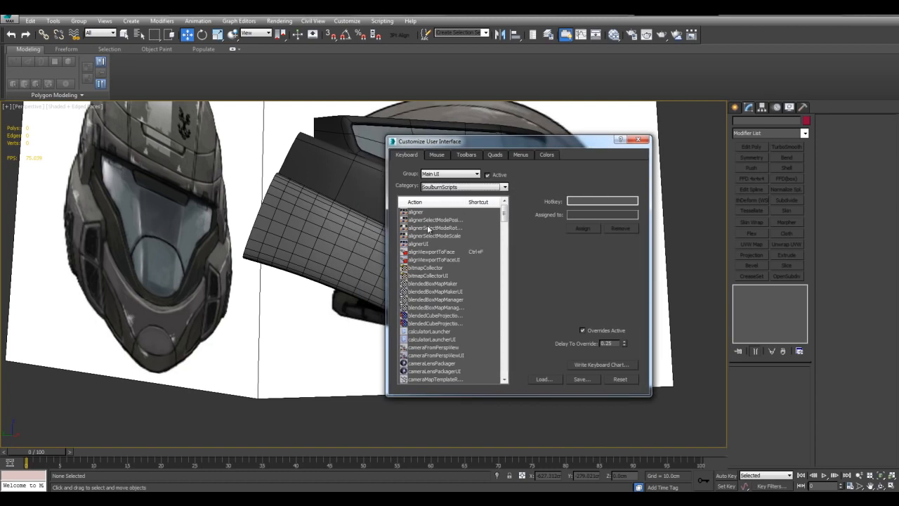
pyautogui.click(438, 252)
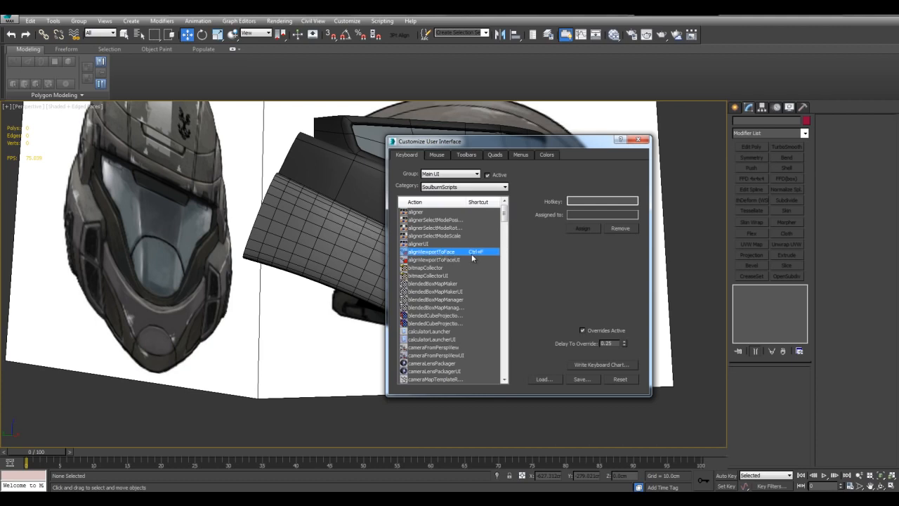
pyautogui.click(637, 141)
# Select one bottom-edge polygon of the lower panel near the chin and align the viewport to that face.
pyautogui.click(453, 321)
pyautogui.click(776, 302)
pyautogui.scroll(3, 585, 299)
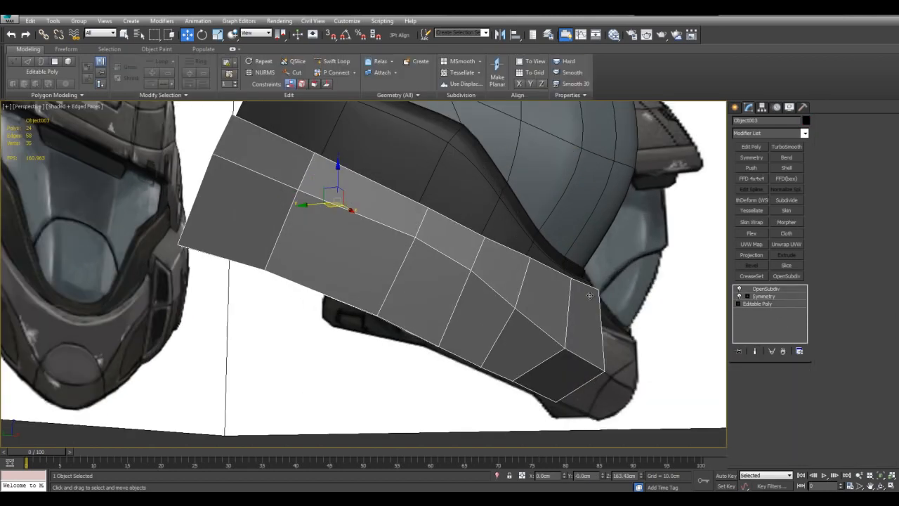
pyautogui.click(757, 304)
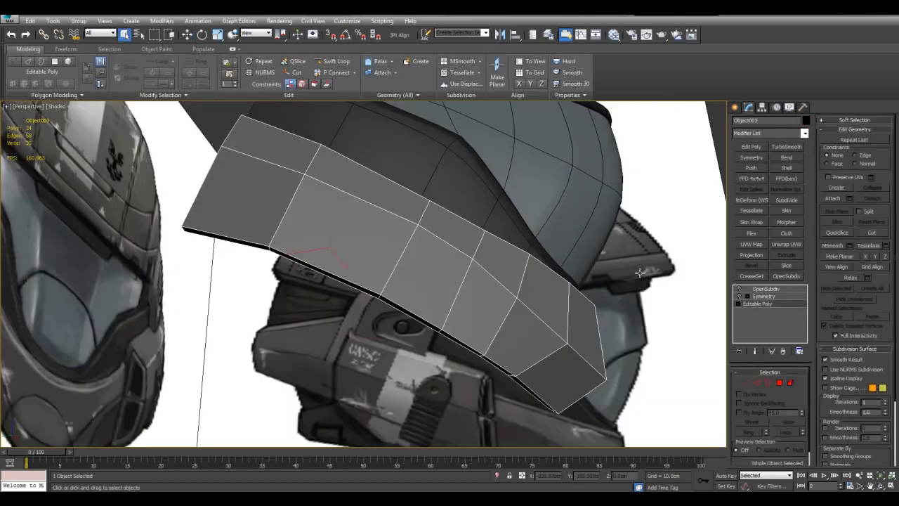
pyautogui.click(757, 303)
pyautogui.click(511, 374)
pyautogui.press('w')
pyautogui.keyDown('alt'); pyautogui.moveTo(511, 374); pyautogui.dragTo(534, 292, button='middle'); pyautogui.keyUp('alt')
pyautogui.hotkey('alt', 'x')
pyautogui.hotkey('alt', 'x')
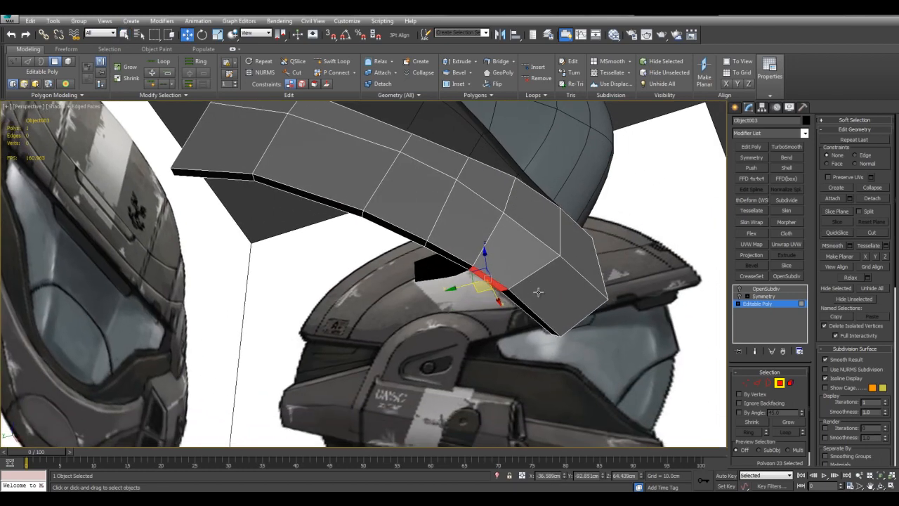
pyautogui.press('c')
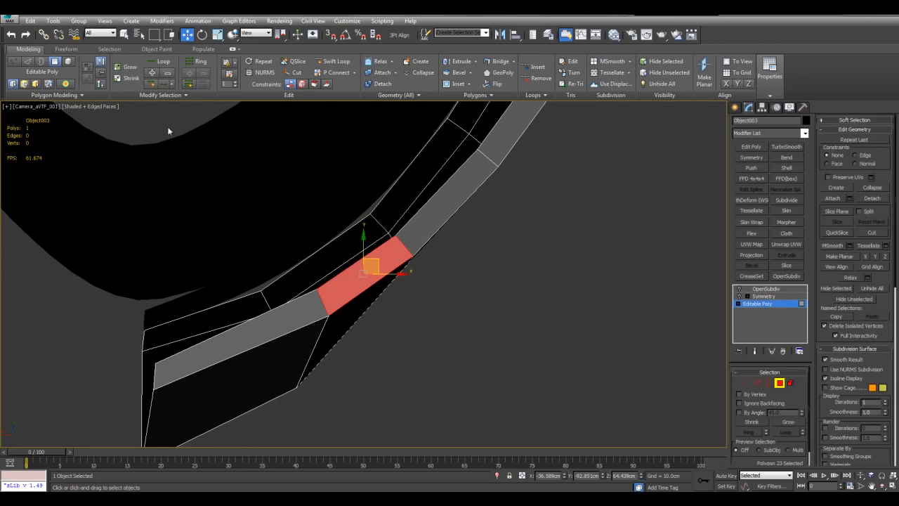
# Clear the polygon selection and return to a Perspective view showing the lower panel's bottom edge.
pyautogui.click(38, 109)
pyautogui.moveTo(63, 118)
pyautogui.click(560, 267)
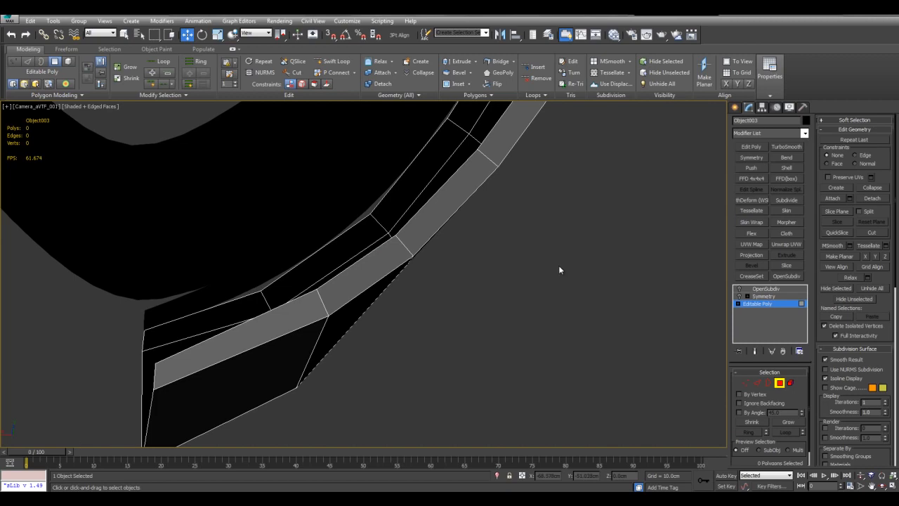
pyautogui.press('p')
pyautogui.scroll(-4, 515, 281)
pyautogui.keyDown('alt'); pyautogui.moveTo(514, 248); pyautogui.dragTo(408, 272, button='middle'); pyautogui.keyUp('alt')
pyautogui.scroll(-4, 408, 272)
pyautogui.scroll(-2, 407, 272)
pyautogui.keyDown('alt'); pyautogui.moveTo(334, 315); pyautogui.dragTo(445, 243, button='middle'); pyautogui.keyUp('alt')
pyautogui.scroll(8, 398, 284)
pyautogui.scroll(4, 485, 295)
# Select the whole strip of six bottom-edge polygons and view it through the face-aligned camera.
pyautogui.press('q')
pyautogui.keyDown('alt'); pyautogui.moveTo(494, 300); pyautogui.dragTo(497, 278, button='middle'); pyautogui.keyUp('alt')
pyautogui.click(522, 285)
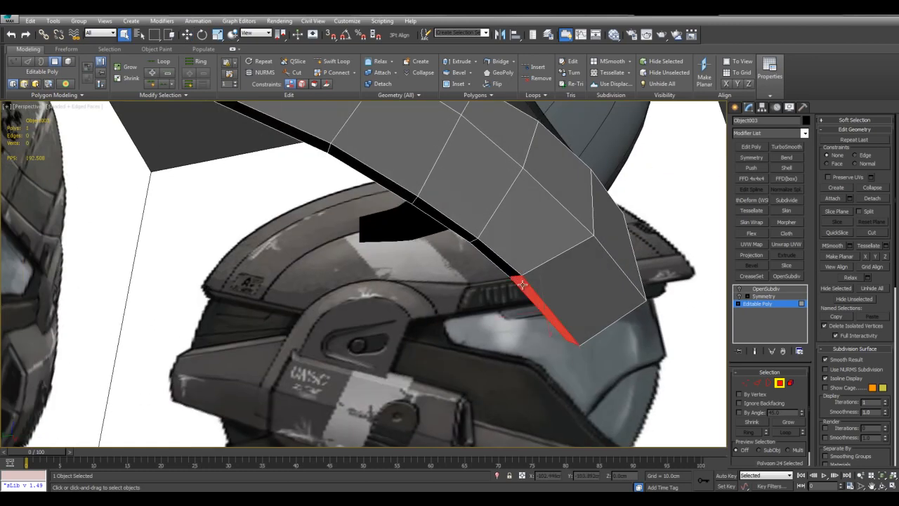
pyautogui.keyDown('shift'); pyautogui.click(488, 255); pyautogui.keyUp('shift')
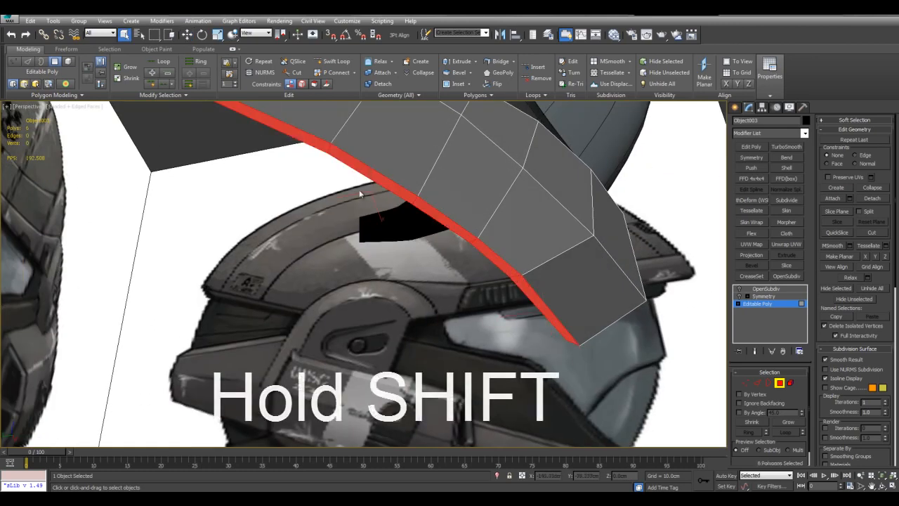
pyautogui.press('c')
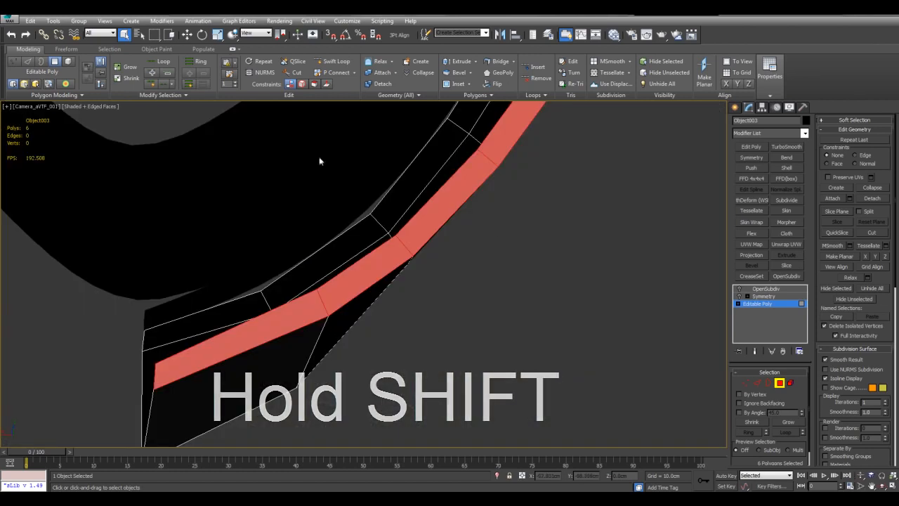
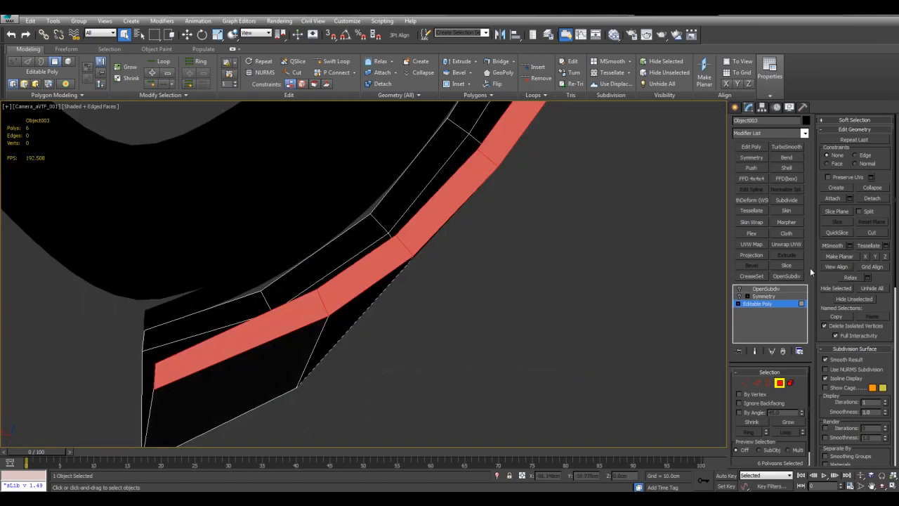
# Shift the selected bottom-edge polygon strip slightly in the Left view to fit the side reference, and clear the selection.
pyautogui.hotkey('alt', 'w')
pyautogui.hotkey('alt', 'w')
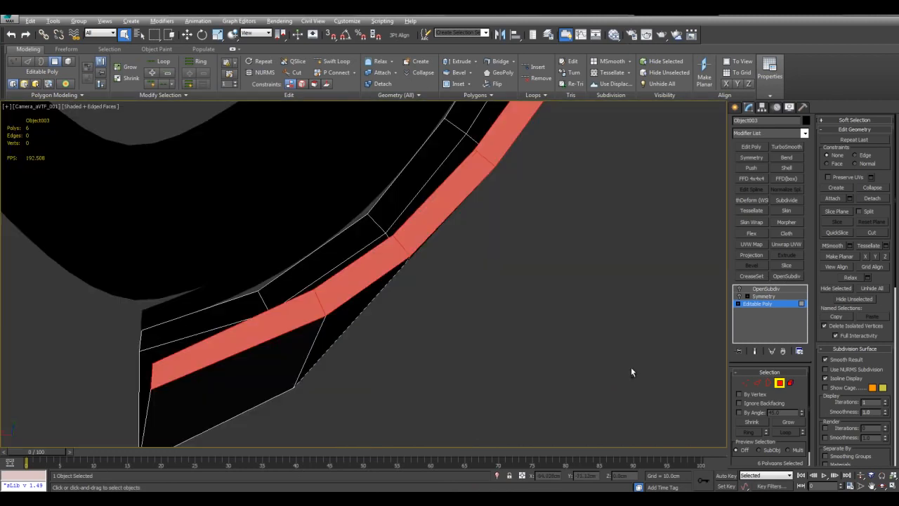
pyautogui.press('p')
pyautogui.keyDown('alt'); pyautogui.moveTo(593, 332); pyautogui.dragTo(463, 274, button='middle'); pyautogui.keyUp('alt')
pyautogui.press('z')
pyautogui.hotkey('alt', 'w')
pyautogui.middleClick(286, 343)
pyautogui.hotkey('alt', 'w')
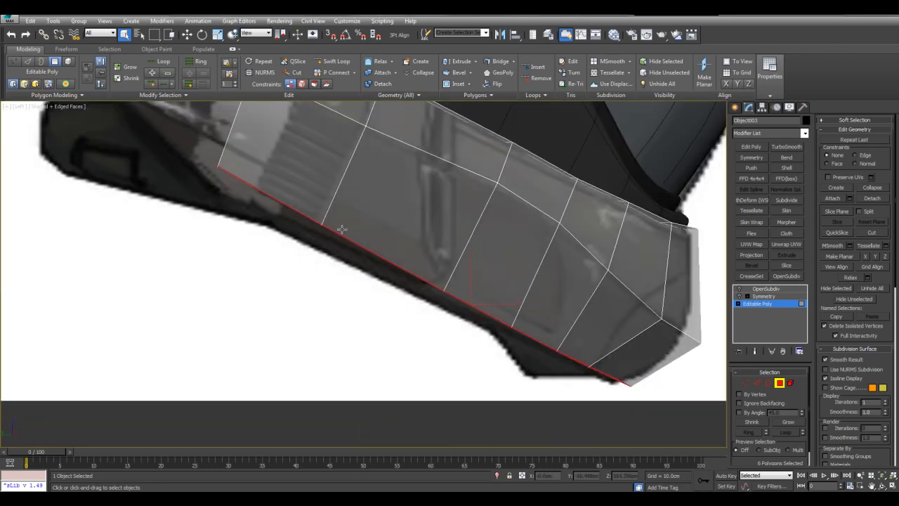
pyautogui.hotkey('alt', 'x')
pyautogui.click(502, 347)
pyautogui.hotkey('ctrl', 'z')
pyautogui.press('w')
pyautogui.moveTo(486, 290); pyautogui.dragTo(481, 294)
pyautogui.press('q')
pyautogui.click(472, 323)
pyautogui.scroll(-3, 472, 323)
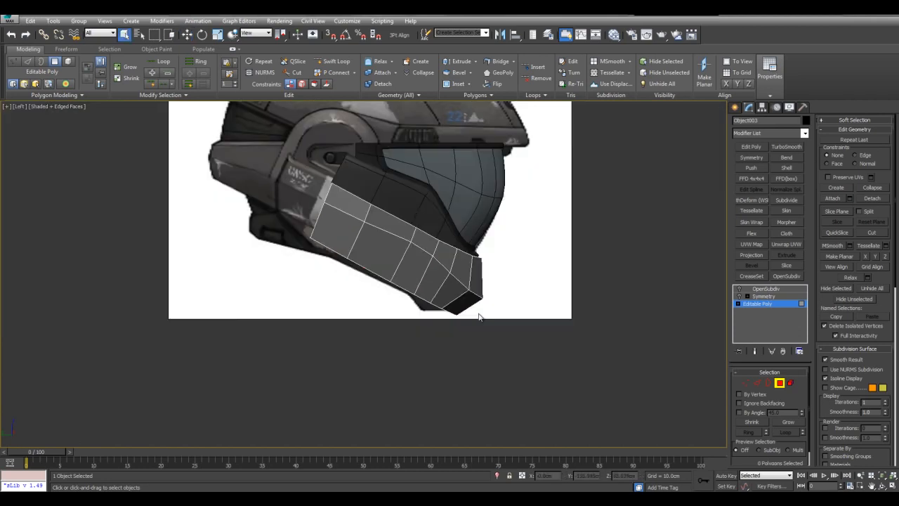
# Examine the lower panel's overall shape in Perspective against the reference images.
pyautogui.scroll(2, 486, 308)
pyautogui.scroll(-1, 486, 308)
pyautogui.press('p')
pyautogui.keyDown('alt'); pyautogui.moveTo(429, 247); pyautogui.dragTo(535, 278, button='middle'); pyautogui.keyUp('alt')
pyautogui.scroll(-3, 494, 276)
pyautogui.scroll(3, 536, 278)
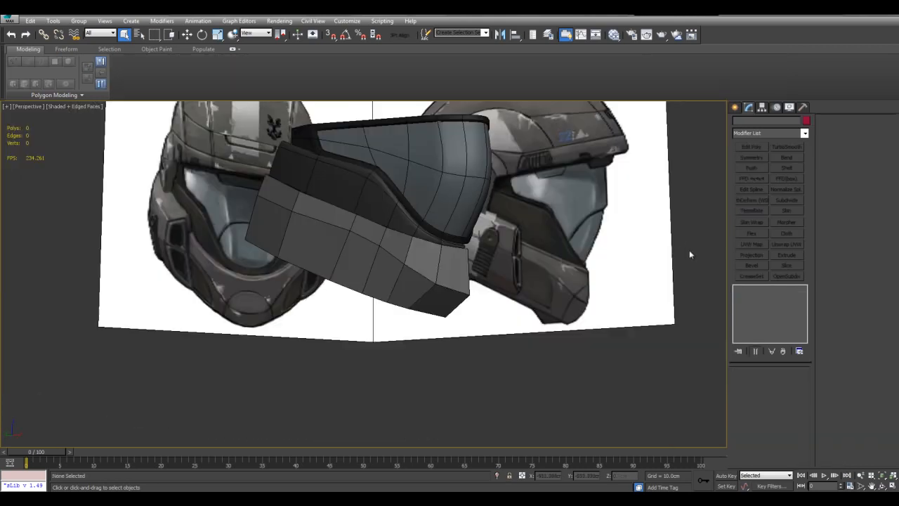
pyautogui.keyDown('alt'); pyautogui.moveTo(689, 250); pyautogui.dragTo(668, 240, button='middle'); pyautogui.keyUp('alt')
pyautogui.scroll(3, 361, 283)
pyautogui.moveTo(361, 284); pyautogui.dragTo(470, 268, button='middle')
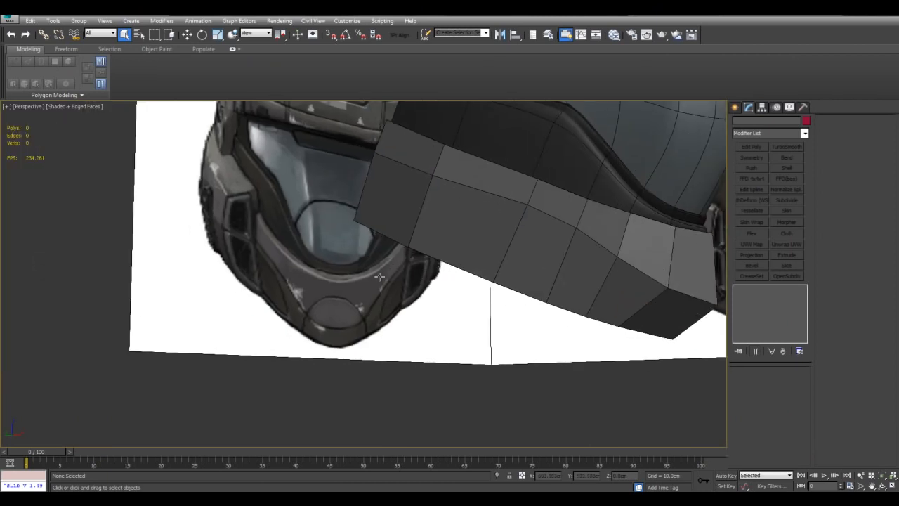
# Isolate the lower side and chin panel and bring it up in the Front view.
pyautogui.click(566, 253)
pyautogui.moveTo(450, 304); pyautogui.dragTo(422, 304, button='middle')
pyautogui.keyDown('ctrl'); pyautogui.click(410, 321); pyautogui.keyUp('ctrl')
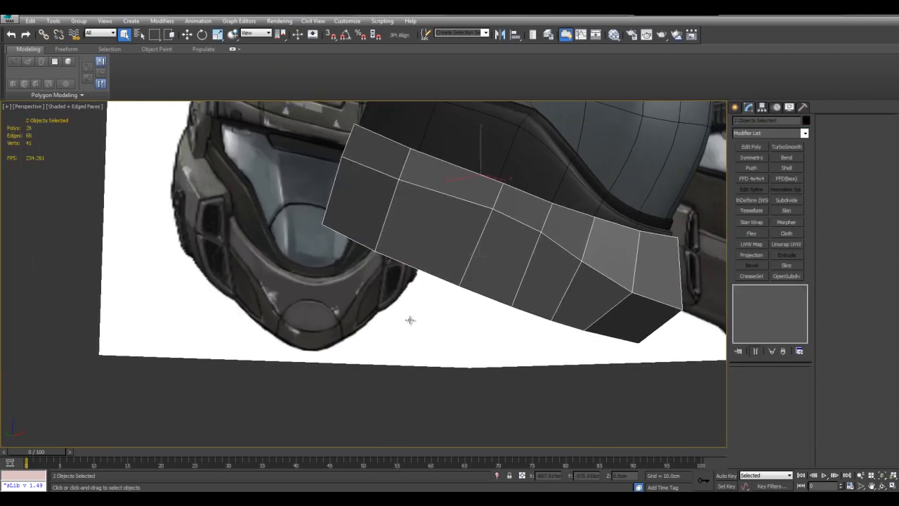
pyautogui.scroll(-3, 422, 257)
pyautogui.keyDown('alt'); pyautogui.moveTo(429, 236); pyautogui.dragTo(371, 242, button='middle'); pyautogui.keyUp('alt')
pyautogui.moveTo(305, 221); pyautogui.dragTo(328, 247, button='middle')
pyautogui.hotkey('alt', 'q')
pyautogui.click(544, 214)
pyautogui.hotkey('alt', 'w')
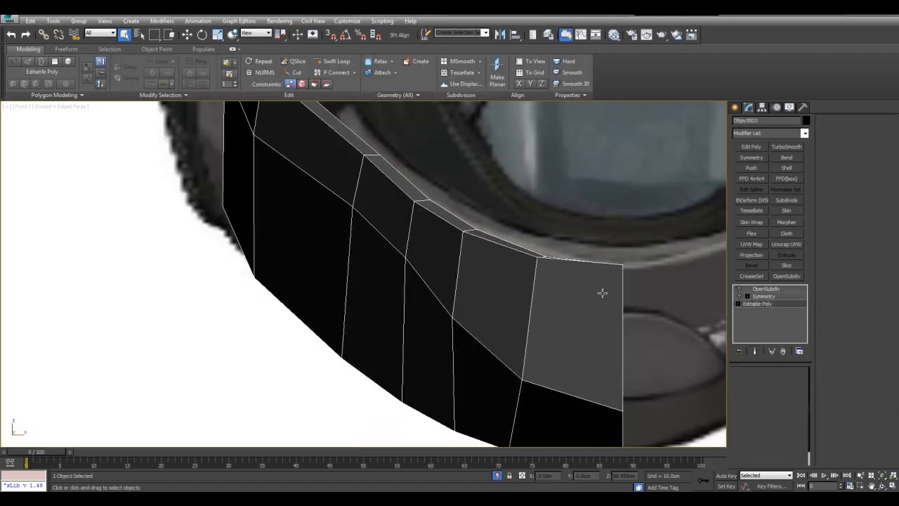
# Using the Face constraint, nudge three middle-row vertices between the side and chin upward in the see-through Front view.
pyautogui.hotkey('alt', 'x')
pyautogui.moveTo(566, 273); pyautogui.dragTo(567, 316, button='middle')
pyautogui.click(441, 309)
pyautogui.press('w')
pyautogui.moveTo(456, 301); pyautogui.dragTo(446, 306)
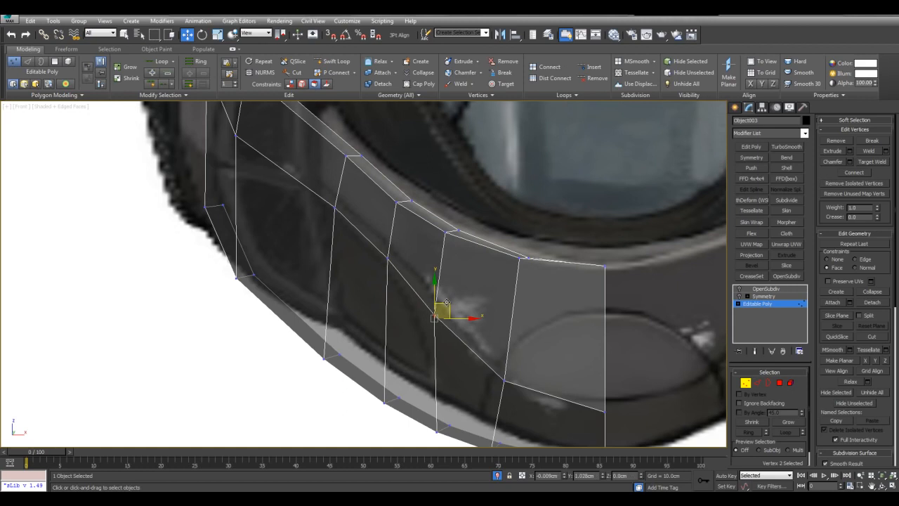
pyautogui.click(387, 258)
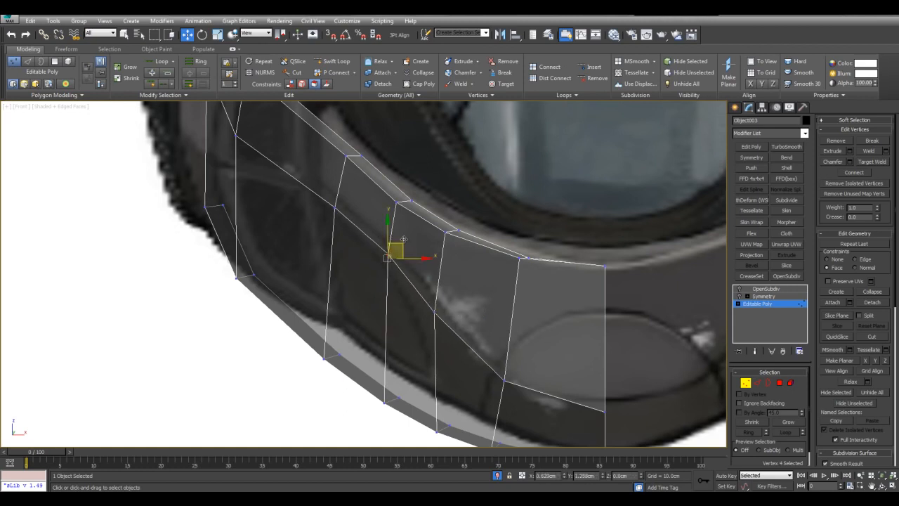
pyautogui.click(337, 205)
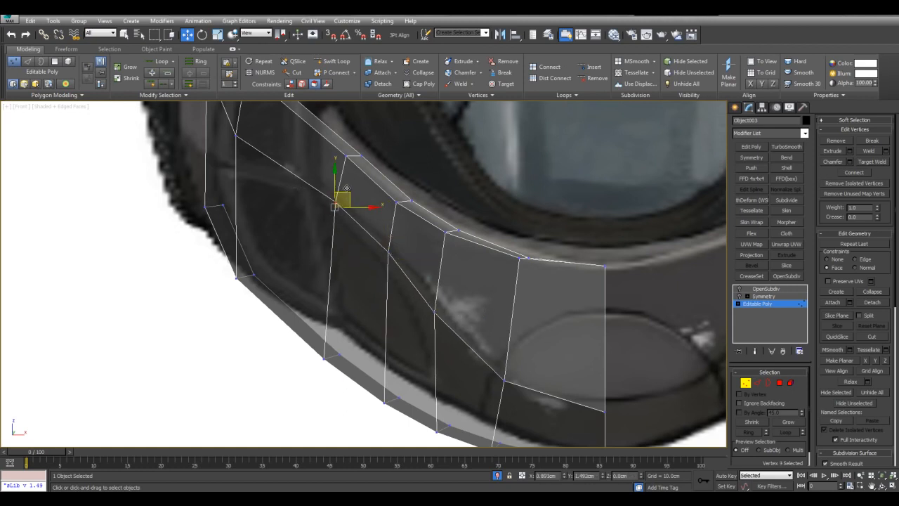
# Raise the next middle-row vertex toward the panel's rear along its face, and set the constraint back to None.
pyautogui.moveTo(242, 158); pyautogui.dragTo(261, 184, button='middle')
pyautogui.click(257, 156)
pyautogui.moveTo(262, 155); pyautogui.dragTo(270, 143)
pyautogui.click(392, 216)
pyautogui.scroll(-3, 395, 225)
pyautogui.hotkey('shift', 'x')
pyautogui.moveTo(396, 224); pyautogui.dragTo(394, 215, button='middle')
pyautogui.press('q')
pyautogui.scroll(4, 492, 275)
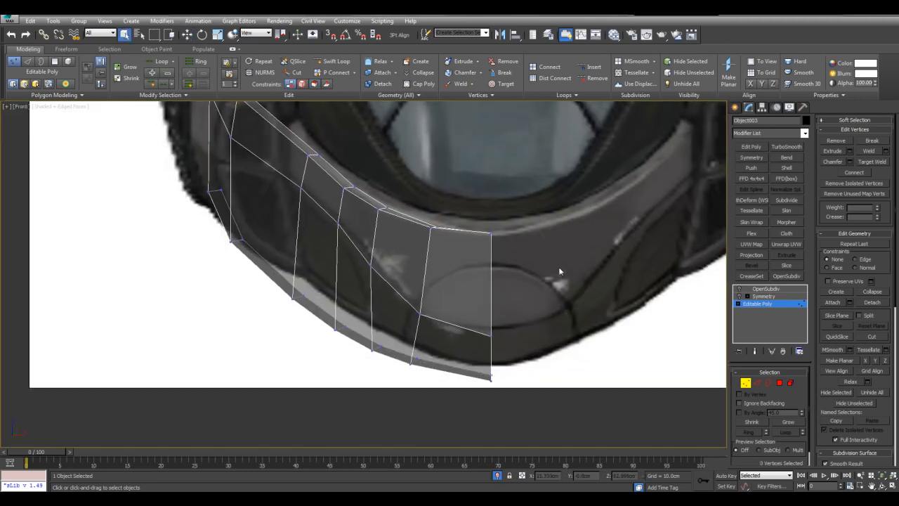
# Cut new edges along the chin oval's outline from the centre line across the middle row to the panel's bottom edge.
pyautogui.moveTo(559, 271); pyautogui.dragTo(562, 271, button='middle')
pyautogui.scroll(2, 523, 278)
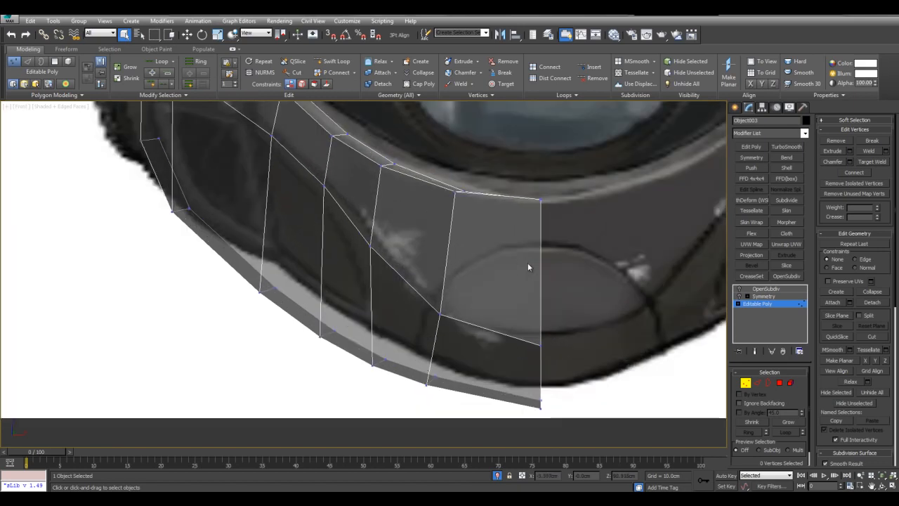
pyautogui.hotkey('alt', 'c')
pyautogui.moveTo(588, 276); pyautogui.dragTo(585, 285, button='middle')
pyautogui.moveTo(605, 323); pyautogui.dragTo(622, 313, button='middle')
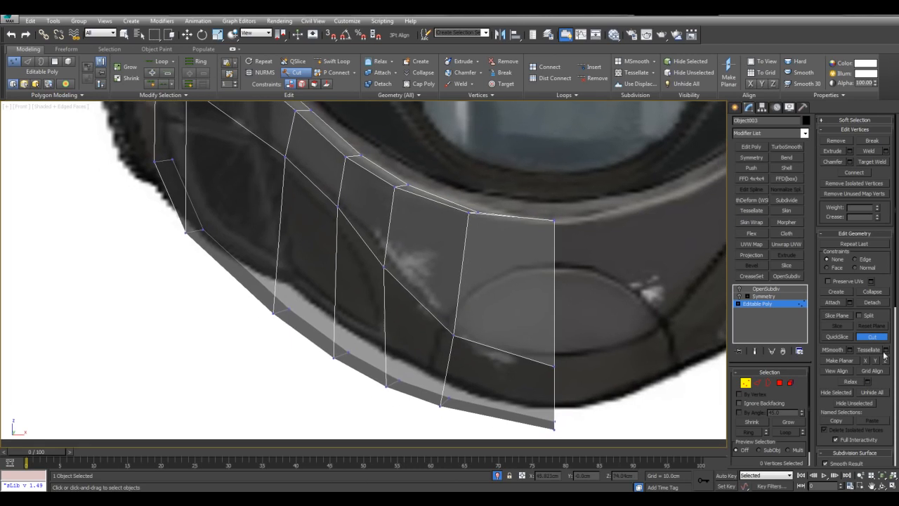
pyautogui.moveTo(555, 281); pyautogui.dragTo(557, 290, button='middle')
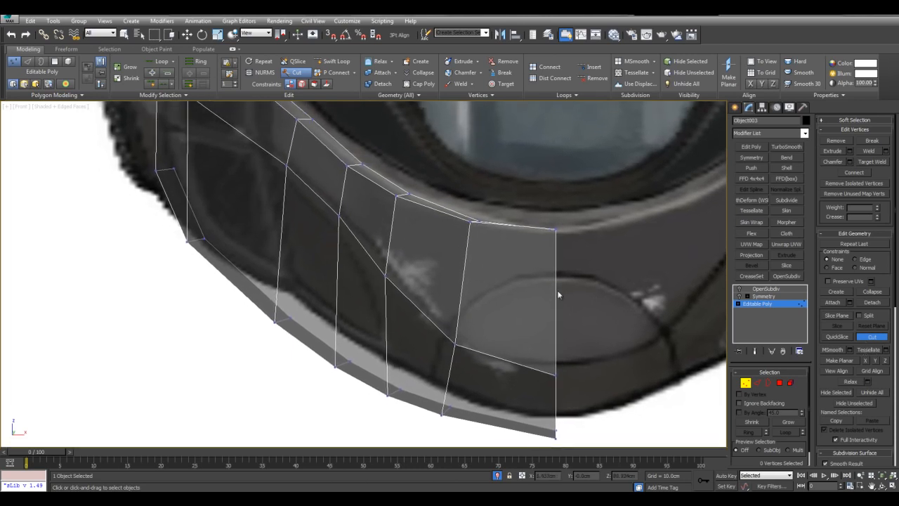
pyautogui.click(500, 280)
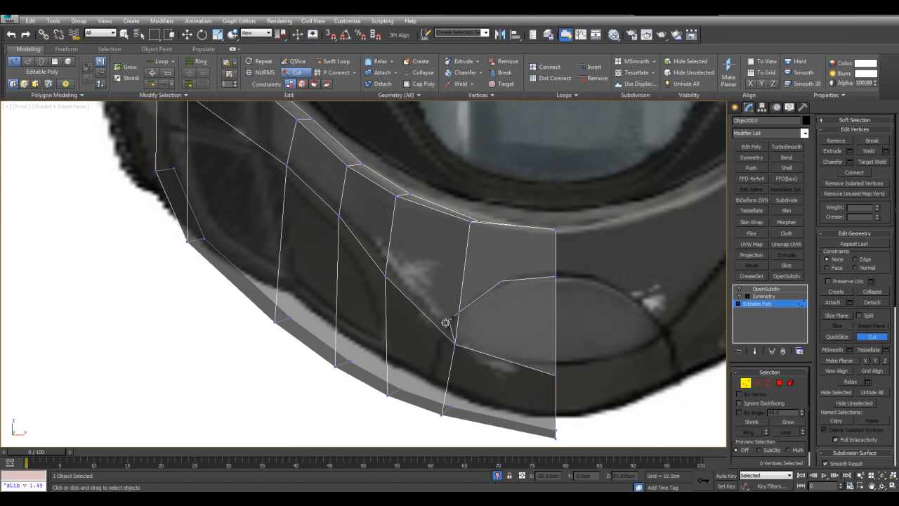
pyautogui.click(428, 406)
pyautogui.rightClick(478, 362)
# Continue the new cut across the panel's bottom rim in Perspective using vertex snapping.
pyautogui.hotkey('alt', 'w')
pyautogui.rightClick(526, 374)
pyautogui.hotkey('alt', 'w')
pyautogui.press('z')
pyautogui.keyDown('alt'); pyautogui.moveTo(467, 412); pyautogui.dragTo(467, 310, button='middle'); pyautogui.keyUp('alt')
pyautogui.click(489, 294)
pyautogui.scroll(3, 478, 295)
pyautogui.hotkey('alt', 'c')
pyautogui.press('s')
pyautogui.rightClick(428, 296)
pyautogui.hotkey('alt', 'c')
pyautogui.keyDown('alt'); pyautogui.moveTo(483, 250); pyautogui.dragTo(495, 223, button='middle'); pyautogui.keyUp('alt')
pyautogui.click(330, 35)
pyautogui.click(330, 35)
pyautogui.moveTo(440, 249); pyautogui.dragTo(435, 233, button='middle')
pyautogui.scroll(3, 436, 232)
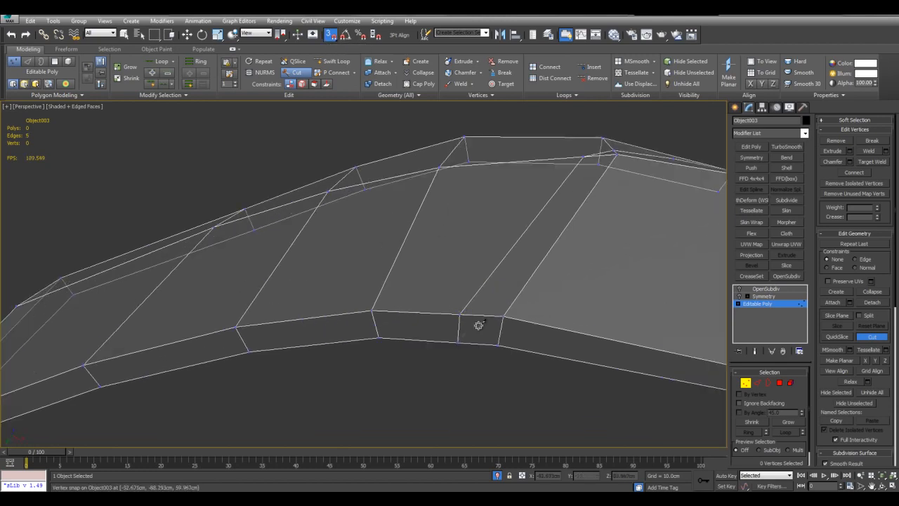
pyautogui.rightClick(494, 314)
# Target Weld the vertex where the oval cut crosses the old edge onto the oval's corner vertex.
pyautogui.scroll(-4, 495, 312)
pyautogui.press('s')
pyautogui.keyDown('alt'); pyautogui.moveTo(498, 289); pyautogui.dragTo(472, 304, button='middle'); pyautogui.keyUp('alt')
pyautogui.hotkey('alt', 'x')
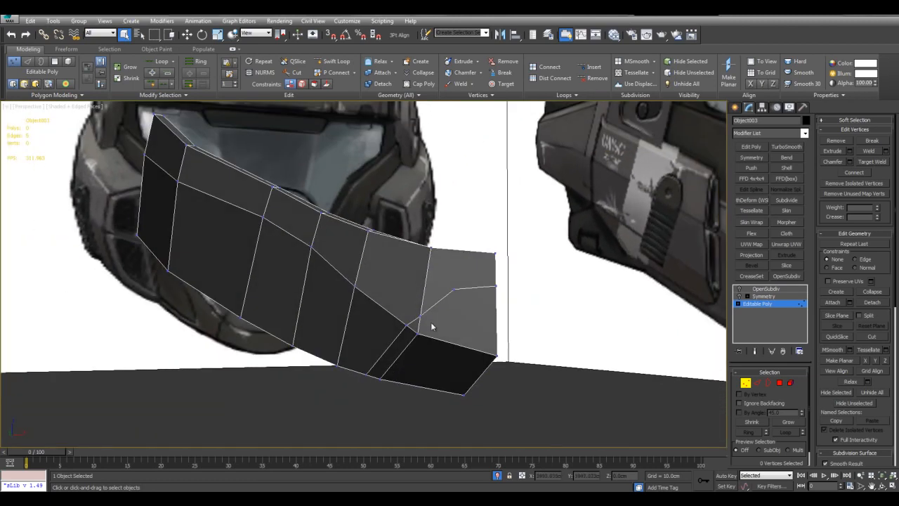
pyautogui.hotkey('ctrl', 'shift', 'w')
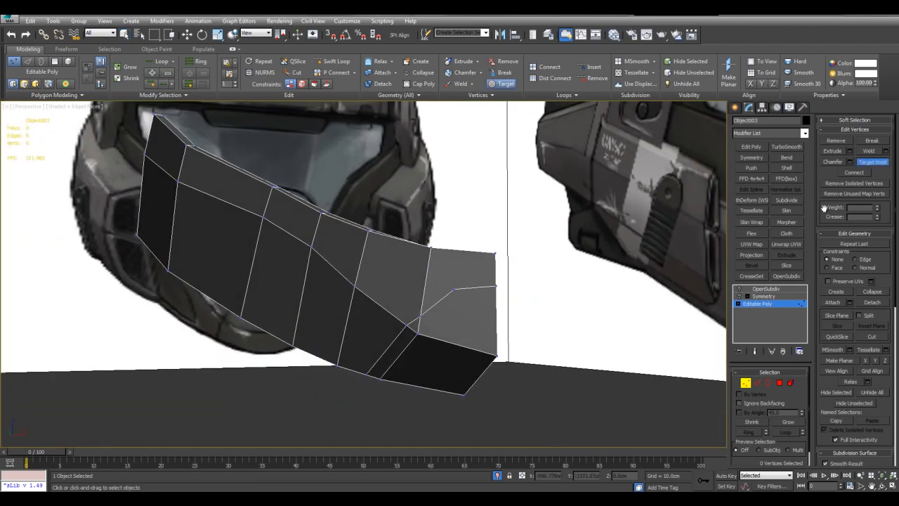
pyautogui.click(453, 290)
pyautogui.rightClick(462, 291)
# Cut a snapped edge from the middle row down the chin's lower face to the bottom rim.
pyautogui.keyDown('alt'); pyautogui.moveTo(462, 291); pyautogui.dragTo(446, 236, button='middle'); pyautogui.keyUp('alt')
pyautogui.hotkey('alt', 'c')
pyautogui.press('s')
pyautogui.click(406, 303)
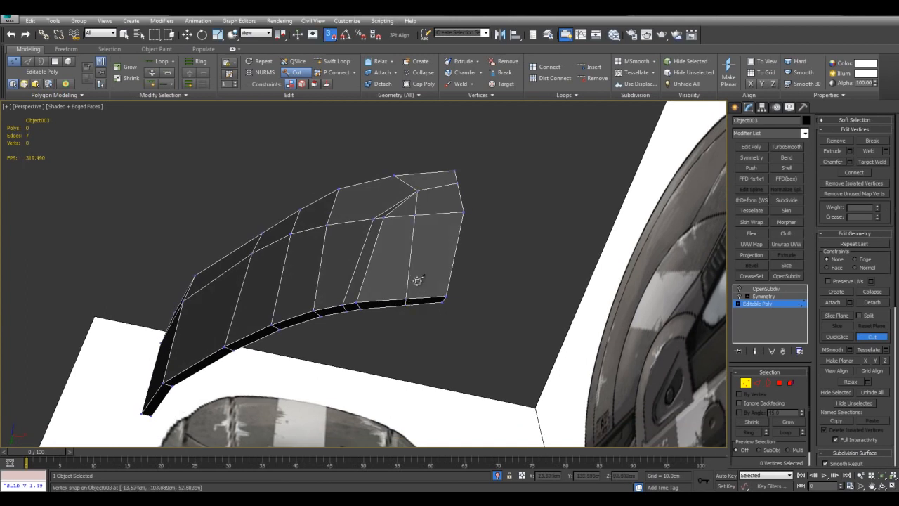
pyautogui.rightClick(421, 254)
# Remove the redundant edge beside the new cuts on the chin's lower face, together with its vertices.
pyautogui.press('2')
pyautogui.keyDown('alt'); pyautogui.moveTo(393, 209); pyautogui.dragTo(421, 290, button='middle'); pyautogui.keyUp('alt')
pyautogui.hotkey('alt', 'x')
pyautogui.scroll(3, 364, 290)
pyautogui.keyDown('ctrl'); pyautogui.click(359, 282); pyautogui.keyUp('ctrl')
pyautogui.hotkey('ctrl', 'BackSpace')
pyautogui.hotkey('alt', 'x')
pyautogui.press('1')
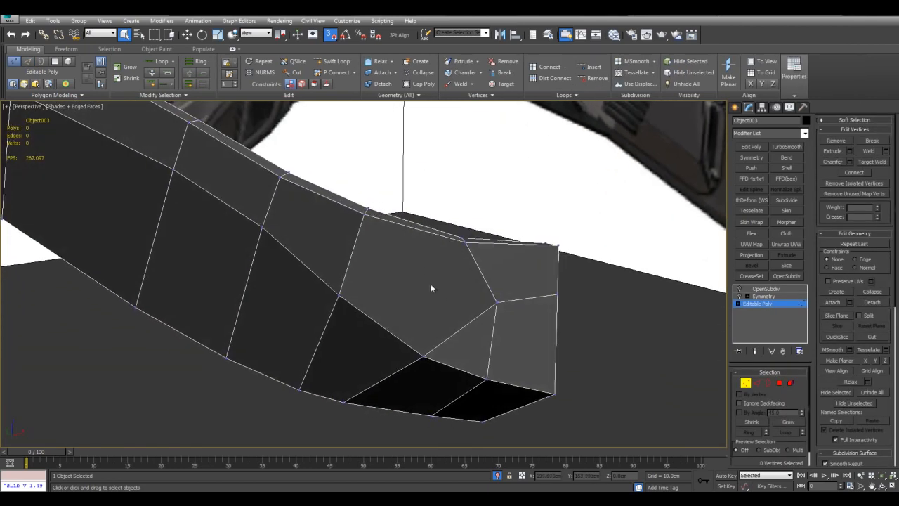
# Divide the five-sided chin polygon with a snapped cut from its lower middle-row vertex up to the panel's top edge.
pyautogui.press('4')
pyautogui.click(437, 270)
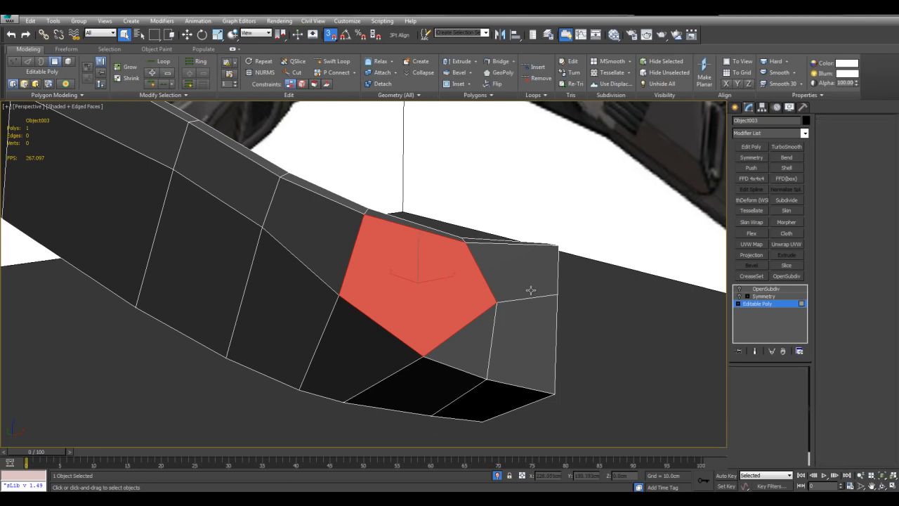
pyautogui.press('1')
pyautogui.moveTo(472, 298); pyautogui.dragTo(470, 299, button='middle')
pyautogui.hotkey('alt', 'c')
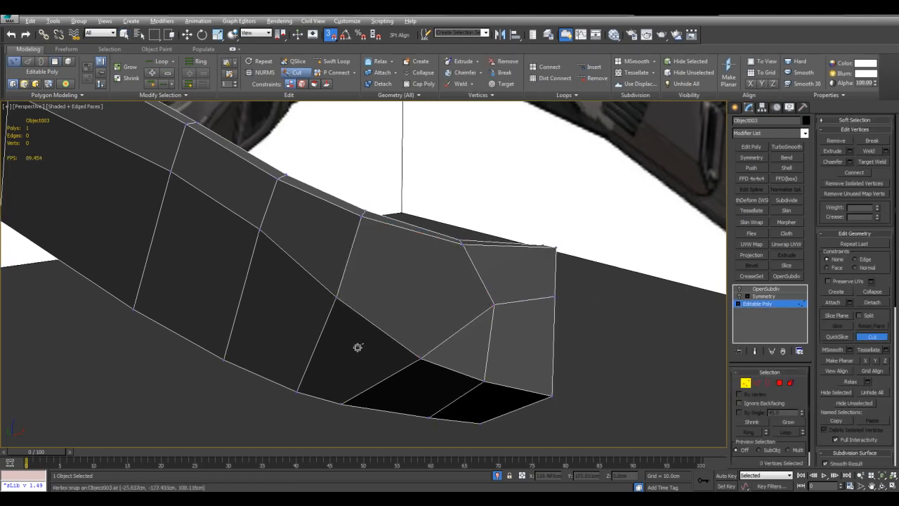
pyautogui.keyDown('alt'); pyautogui.moveTo(425, 329); pyautogui.dragTo(420, 359, button='middle'); pyautogui.keyUp('alt')
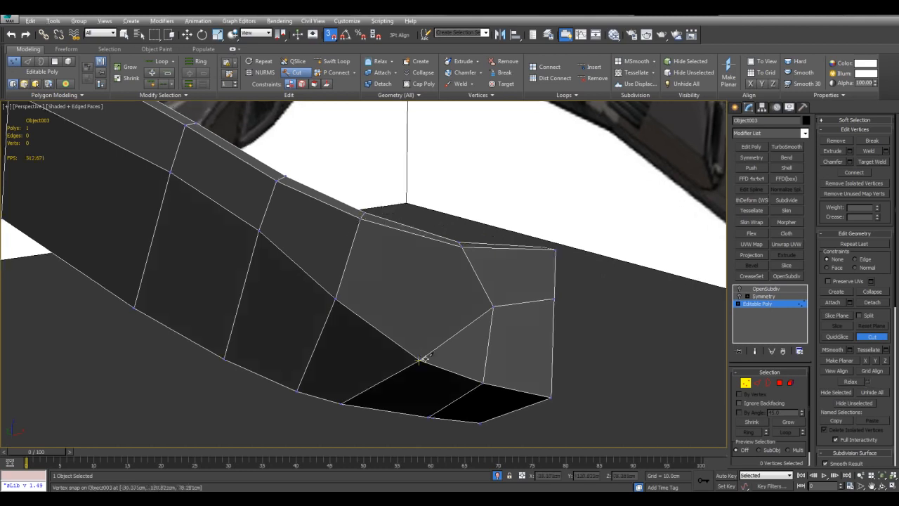
pyautogui.click(417, 228)
pyautogui.rightClick(422, 224)
pyautogui.rightClick(464, 200)
# Select the new short edge on the panel's top rim and apply Set Flow to it.
pyautogui.scroll(6, 482, 235)
pyautogui.moveTo(484, 204); pyautogui.dragTo(477, 254, button='middle')
pyautogui.press('2')
pyautogui.click(473, 233)
pyautogui.hotkey('shift', 'f')
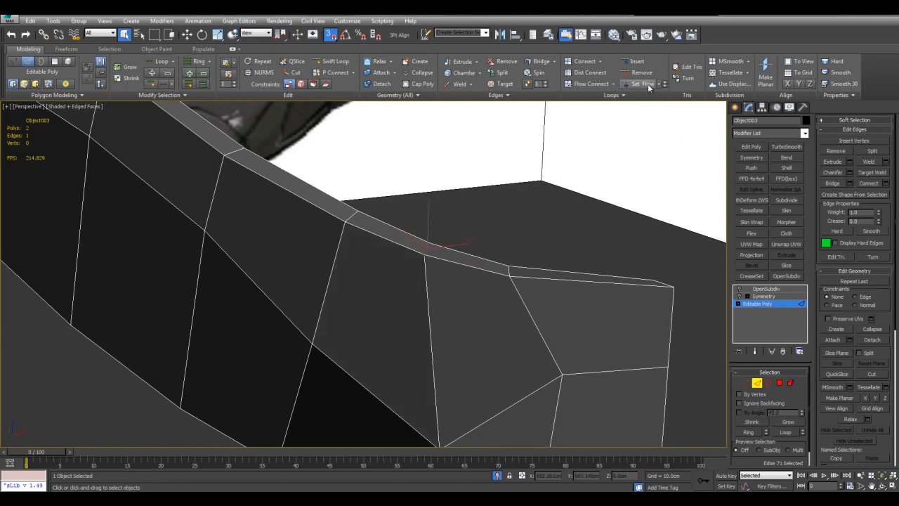
pyautogui.click(595, 218)
# Try a diagonal cut from the oval's corner vertex to the lower centre-line vertex of the chin, and undo it.
pyautogui.moveTo(595, 218); pyautogui.dragTo(480, 194, button='middle')
pyautogui.scroll(-3, 574, 248)
pyautogui.keyDown('alt'); pyautogui.moveTo(574, 249); pyautogui.dragTo(506, 245, button='middle'); pyautogui.keyUp('alt')
pyautogui.press('1')
pyautogui.scroll(3, 421, 241)
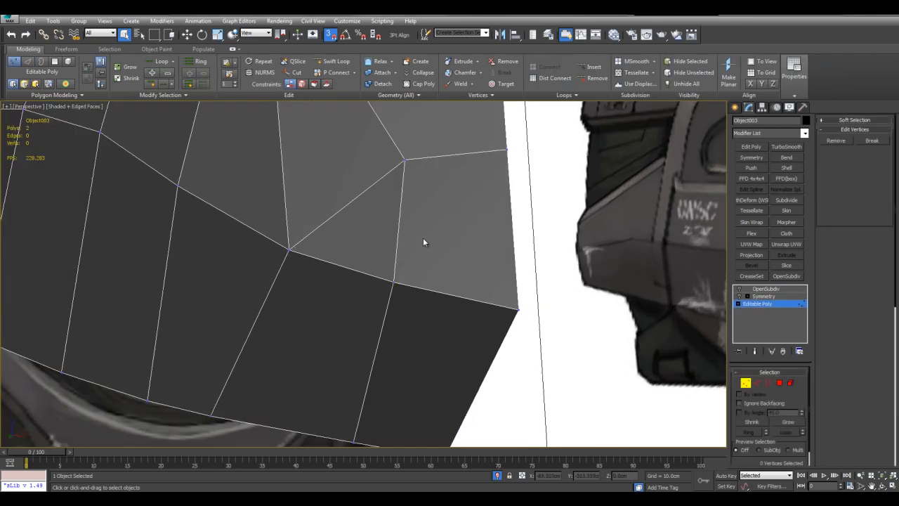
pyautogui.press('4')
pyautogui.click(397, 222)
pyautogui.click(602, 202)
pyautogui.press('1')
pyautogui.hotkey('alt', 'c')
pyautogui.press('s')
pyautogui.click(406, 160)
pyautogui.click(518, 308)
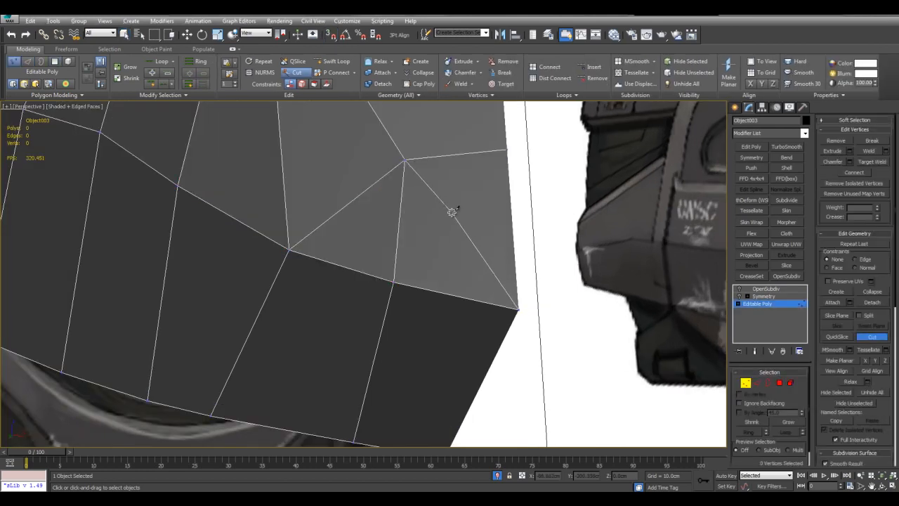
pyautogui.hotkey('ctrl', 'z')
# Cut from the oval's corner vertex into the face and out to the centre line, linking to the middle-row vertex below.
pyautogui.press('s')
pyautogui.click(404, 160)
pyautogui.click(441, 210)
pyautogui.click(511, 207)
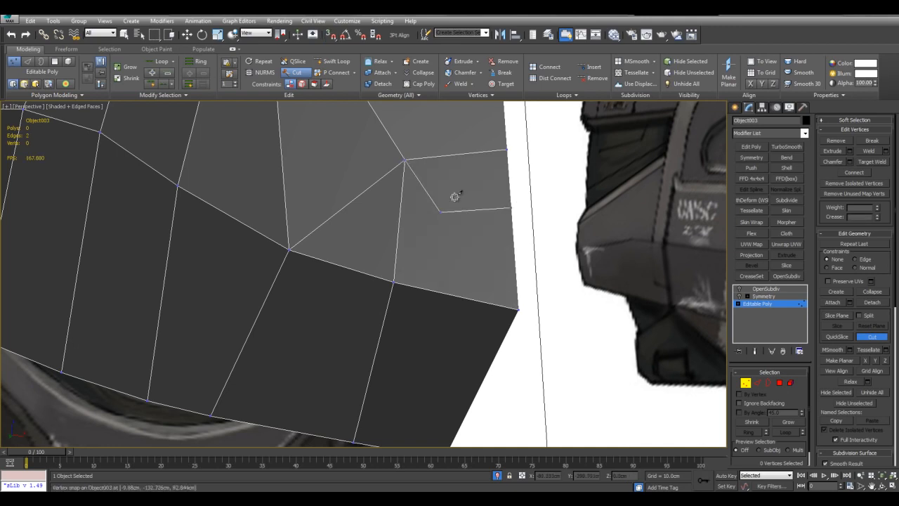
pyautogui.rightClick(474, 201)
# Remove the old edge running from the oval's corner vertex down to the middle-row vertex.
pyautogui.hotkey('alt', 'x')
pyautogui.press('2')
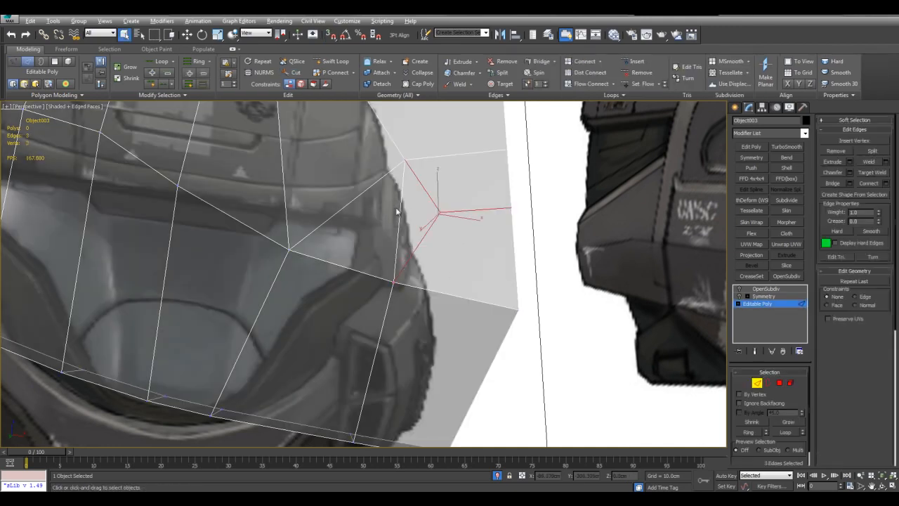
pyautogui.keyDown('alt'); pyautogui.moveTo(404, 210); pyautogui.dragTo(455, 252, button='middle'); pyautogui.keyUp('alt')
pyautogui.hotkey('alt', 'x')
pyautogui.scroll(-3, 455, 251)
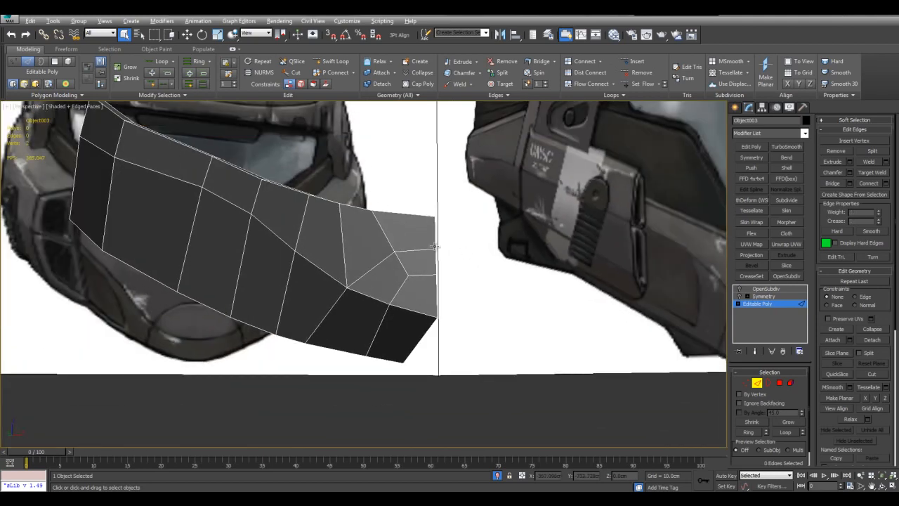
# Compare the reworked chin faces with the front reference and leave vertex editing with nothing selected.
pyautogui.hotkey('alt', 'w')
pyautogui.hotkey('alt', 'w')
pyautogui.press('1')
pyautogui.click(432, 244)
pyautogui.moveTo(431, 244); pyautogui.dragTo(474, 279, button='middle')
pyautogui.moveTo(358, 273); pyautogui.dragTo(361, 274, button='middle')
pyautogui.press('alt')
pyautogui.hotkey('alt', 'x')
pyautogui.hotkey('alt', 'x')
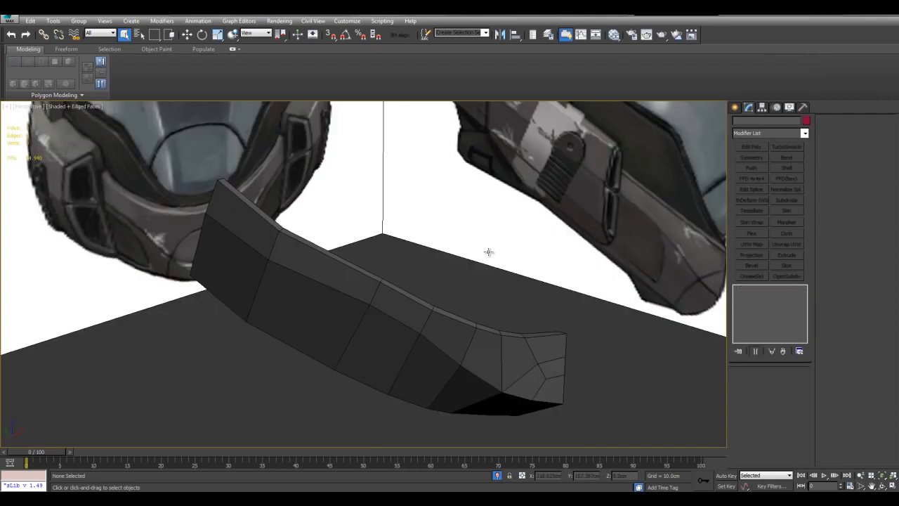
pyautogui.hotkey('alt', 'w')
pyautogui.click(547, 203)
# Turn off the Edit Poly modifier on the reference plane to show the full flat sheet with both helmet views.
pyautogui.hotkey('alt', 'w')
pyautogui.scroll(3, 398, 281)
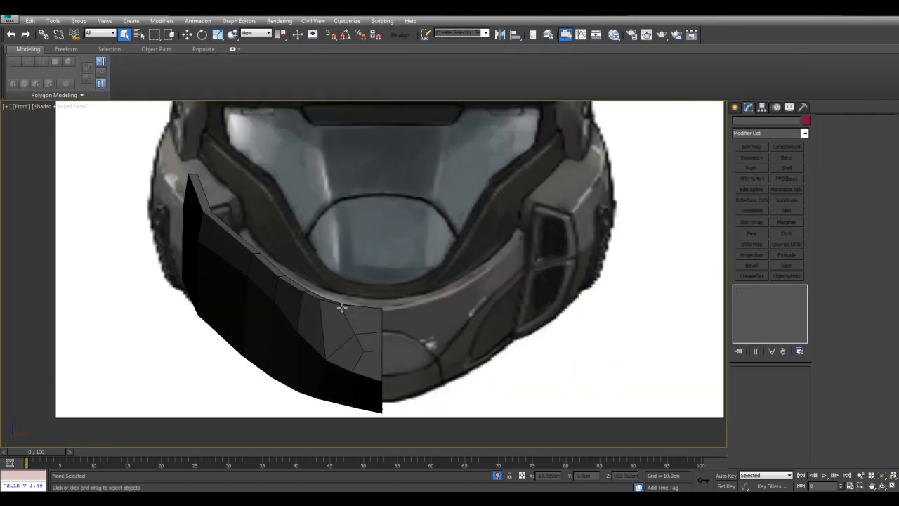
pyautogui.click(336, 312)
pyautogui.hotkey('alt', 'w')
pyautogui.middleClick(267, 374)
pyautogui.hotkey('alt', 'w')
pyautogui.moveTo(372, 323); pyautogui.dragTo(397, 379, button='middle')
pyautogui.hotkey('alt', 'w')
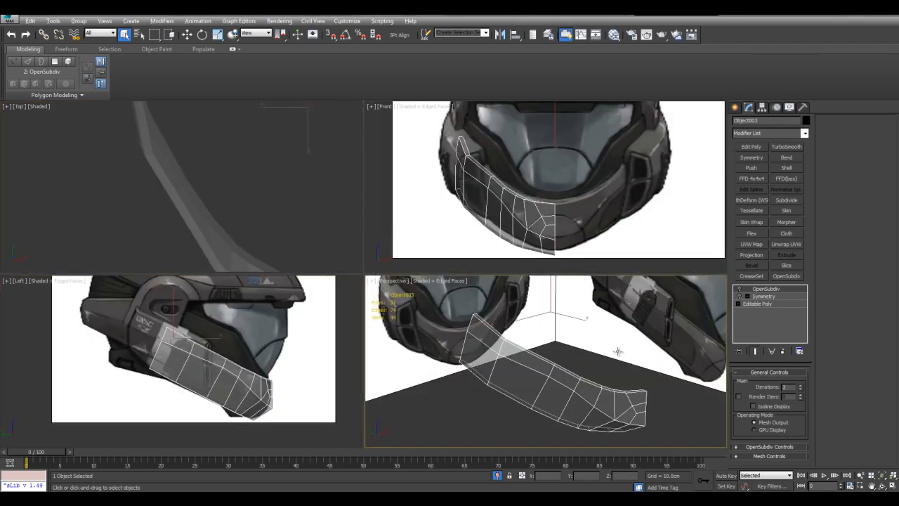
pyautogui.middleClick(618, 351)
pyautogui.hotkey('alt', 'w')
pyautogui.click(553, 232)
pyautogui.click(739, 289)
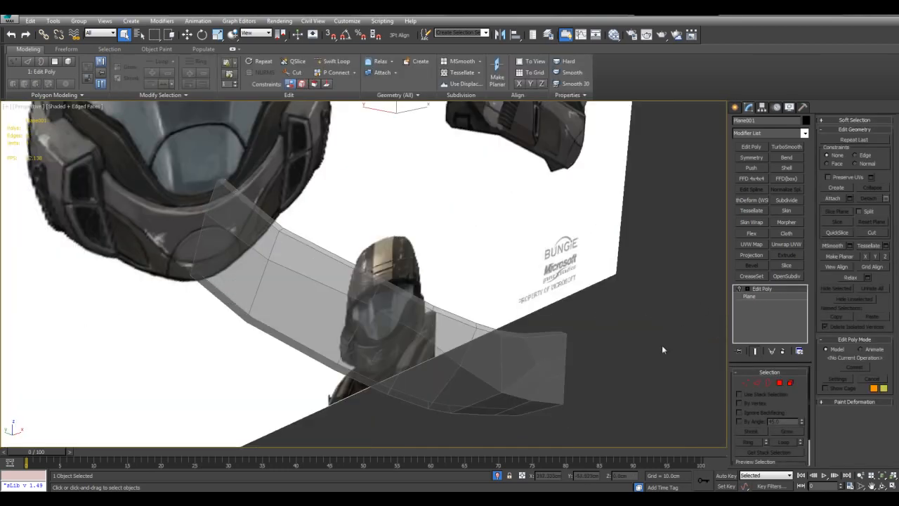
# Draw a guide plane about 770 cm wide and 93 cm long across the front and side references, above the helmets.
pyautogui.hotkey('alt', 'w')
pyautogui.click(634, 232)
pyautogui.hotkey('alt', 'w')
pyautogui.click(734, 106)
pyautogui.click(786, 205)
pyautogui.scroll(-5, 432, 222)
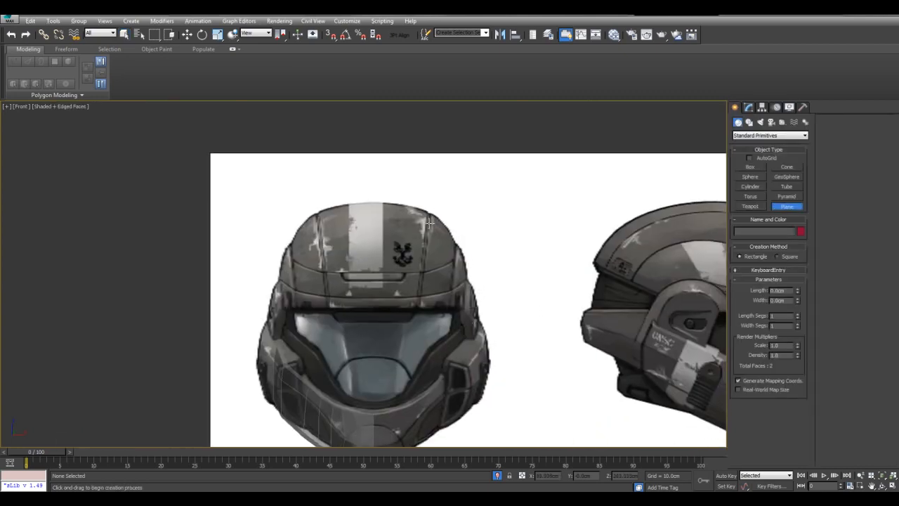
pyautogui.scroll(-3, 431, 223)
pyautogui.moveTo(205, 147); pyautogui.dragTo(711, 208)
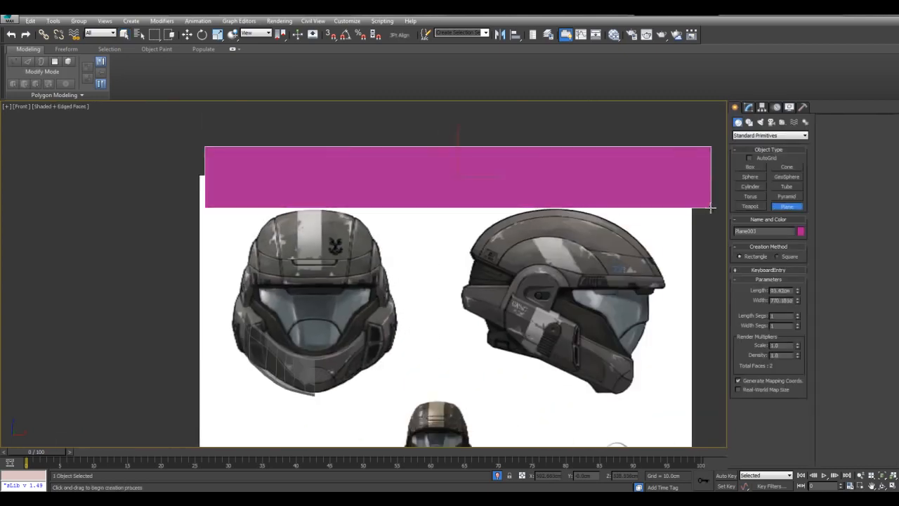
# Move the guide plane down to the chin's lower edge and compare the chin height between the front and side references.
pyautogui.press('w')
pyautogui.scroll(2, 450, 176)
pyautogui.moveTo(384, 134); pyautogui.dragTo(385, 137)
pyautogui.scroll(-2, 385, 191)
pyautogui.moveTo(385, 195); pyautogui.dragTo(415, 162, button='middle')
pyautogui.moveTo(415, 139); pyautogui.dragTo(455, 379)
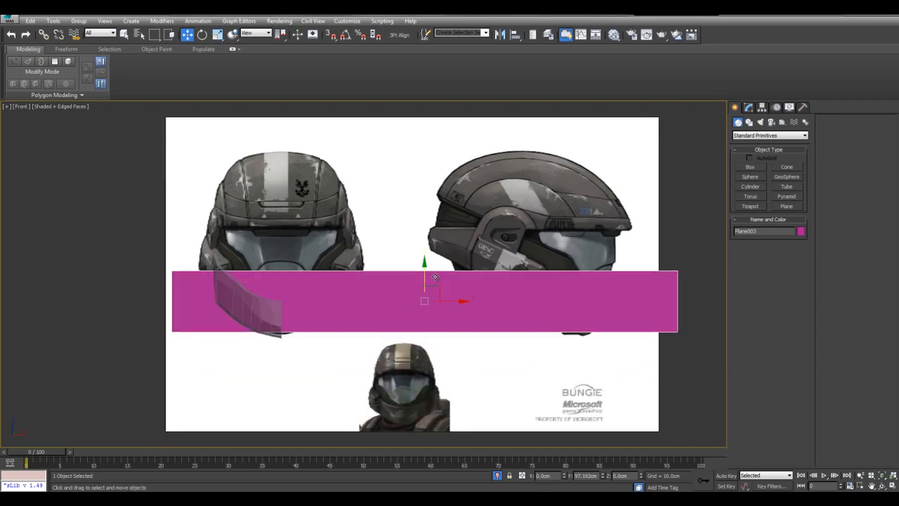
pyautogui.moveTo(438, 276); pyautogui.dragTo(445, 327)
pyautogui.scroll(6, 489, 333)
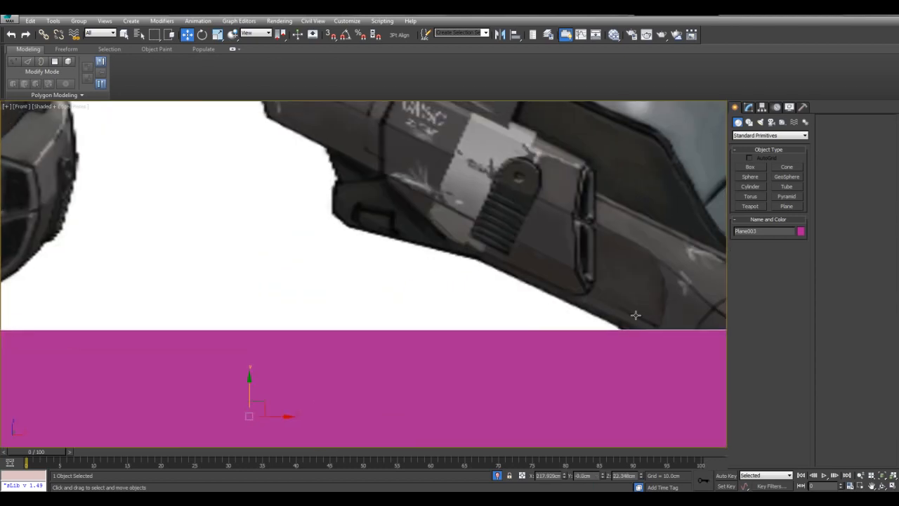
pyautogui.moveTo(635, 315); pyautogui.dragTo(638, 309, button='middle')
pyautogui.moveTo(411, 315); pyautogui.dragTo(625, 309, button='middle')
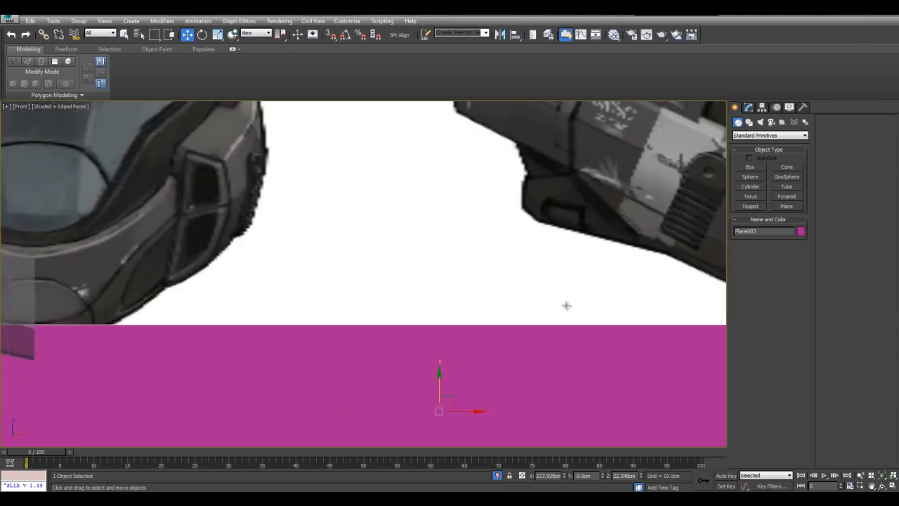
pyautogui.moveTo(229, 288); pyautogui.dragTo(488, 290, button='middle')
pyautogui.scroll(-5, 510, 321)
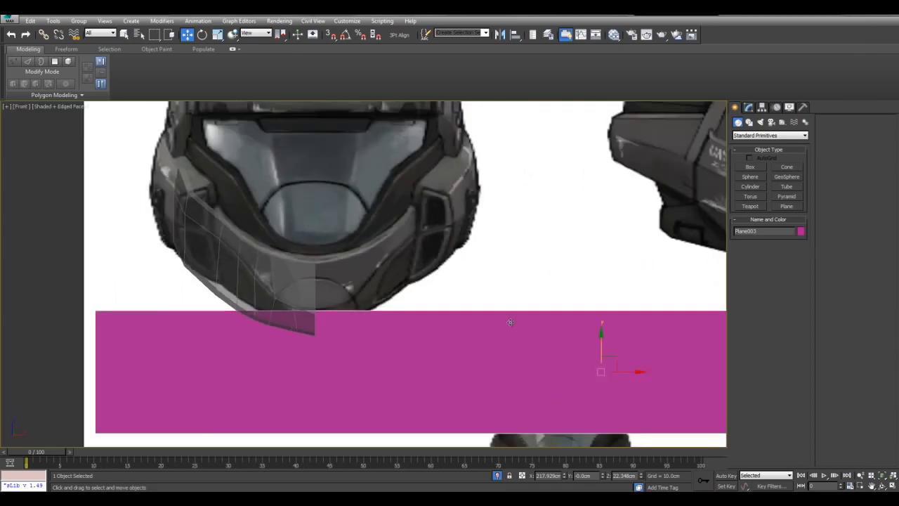
pyautogui.moveTo(649, 327); pyautogui.dragTo(559, 300, button='middle')
# Delete the guide plane and turn the reference plane's Edit Poly modifier back on.
pyautogui.press('Delete')
pyautogui.press('q')
pyautogui.click(582, 351)
pyautogui.hotkey('alt', 'w')
pyautogui.click(581, 354)
pyautogui.hotkey('alt', 'w')
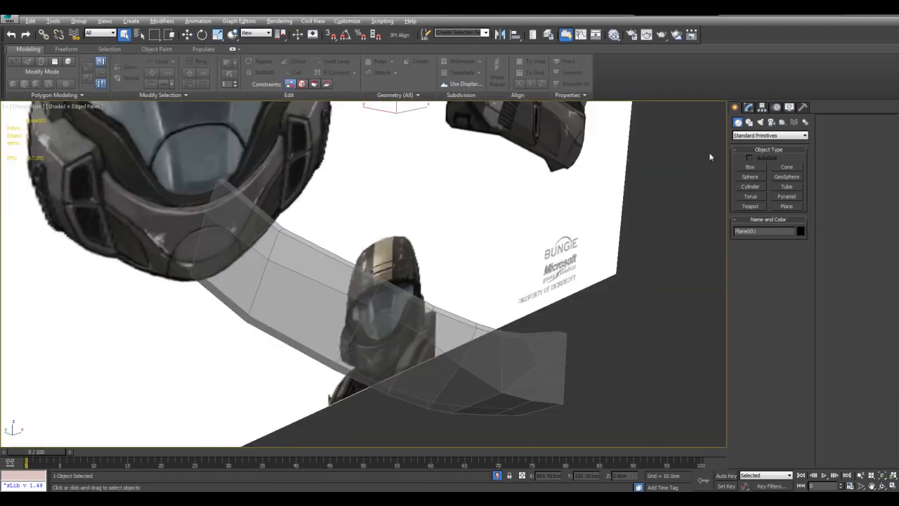
pyautogui.click(750, 108)
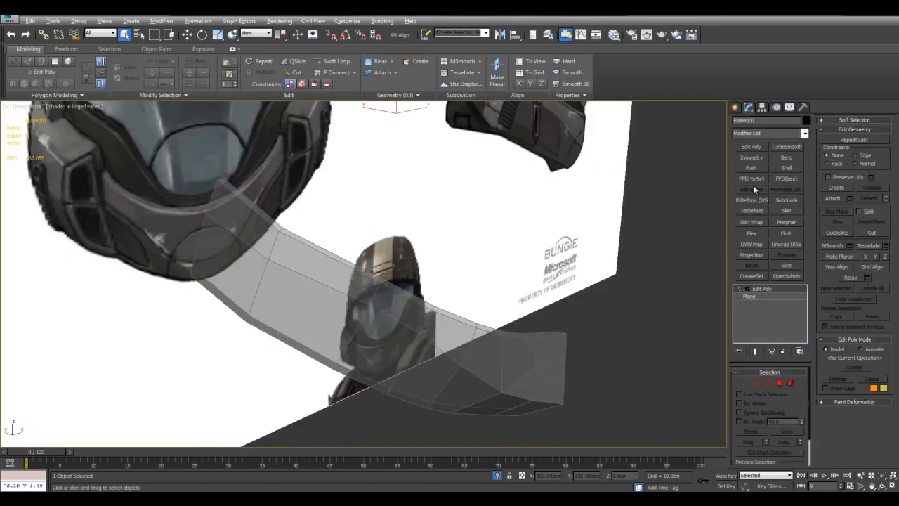
pyautogui.click(741, 289)
pyautogui.scroll(-6, 625, 302)
# Select the lower side and chin panel and turn off its see-through display.
pyautogui.click(404, 303)
pyautogui.hotkey('alt', 'x')
pyautogui.moveTo(444, 304); pyautogui.dragTo(446, 305, button='middle')
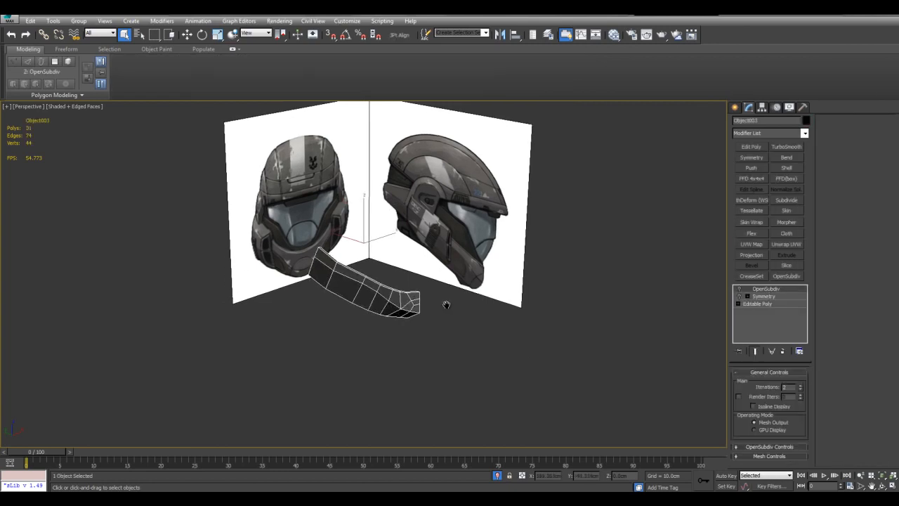
pyautogui.scroll(3, 447, 305)
# Cut the front end of the side recess from the lower line's end vertex down, then back along the bottom across two columns.
pyautogui.hotkey('alt', 'w')
pyautogui.rightClick(570, 219)
pyautogui.hotkey('alt', 'w')
pyautogui.press('z')
pyautogui.click(755, 303)
pyautogui.press('1')
pyautogui.scroll(3, 485, 295)
pyautogui.hotkey('alt', 'c')
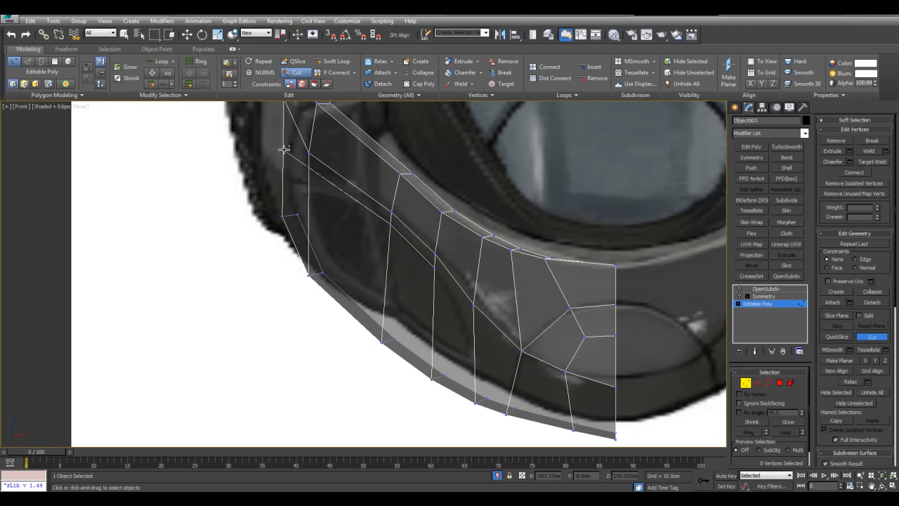
pyautogui.scroll(4, 460, 242)
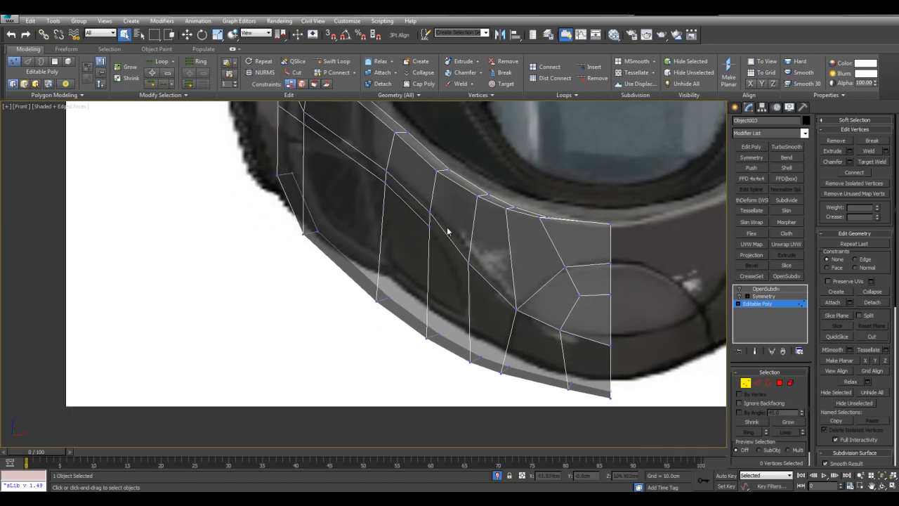
pyautogui.click(493, 290)
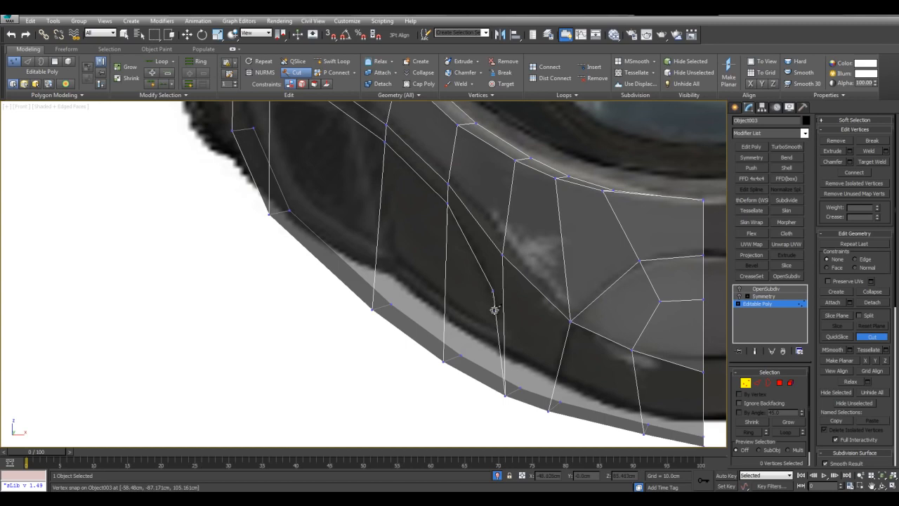
pyautogui.click(491, 355)
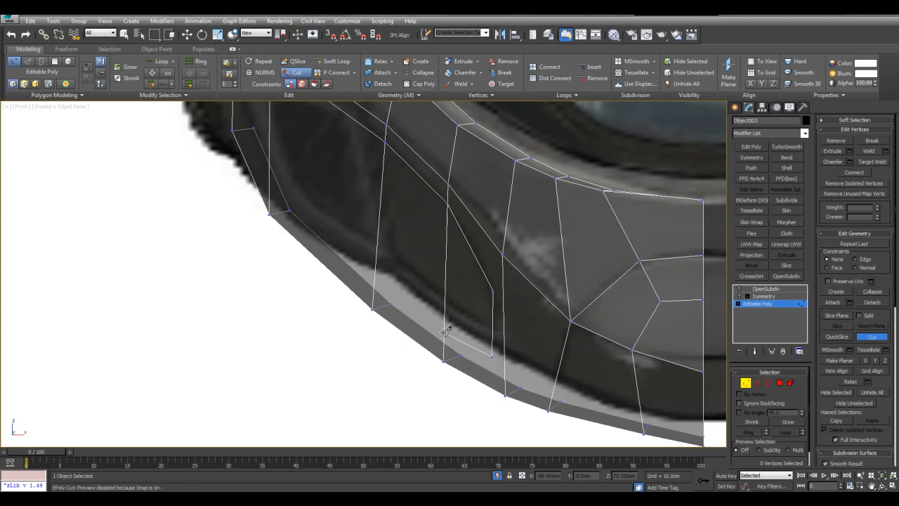
pyautogui.rightClick(385, 265)
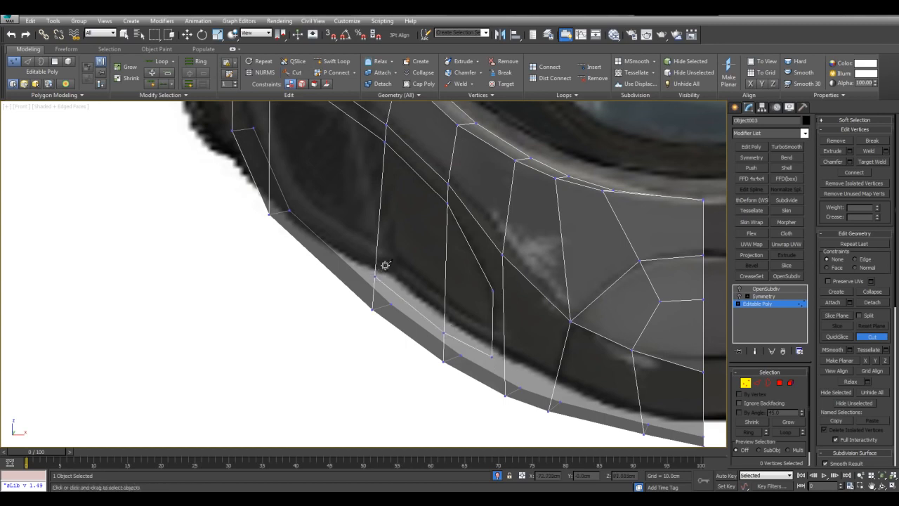
pyautogui.rightClick(385, 264)
# Slide the lower line's outermost vertex up along the panel's end edge so it runs parallel to the upper line.
pyautogui.hotkey('alt', 'w')
pyautogui.rightClick(554, 368)
pyautogui.hotkey('alt', 'w')
pyautogui.keyDown('alt'); pyautogui.moveTo(554, 369); pyautogui.dragTo(456, 313, button='middle'); pyautogui.keyUp('alt')
pyautogui.scroll(4, 380, 257)
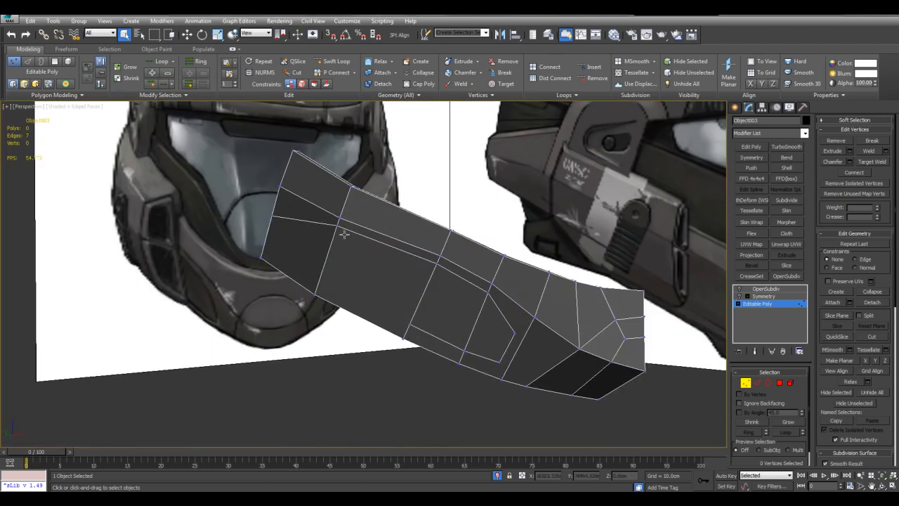
pyautogui.moveTo(273, 223); pyautogui.dragTo(282, 232)
pyautogui.keyDown('alt'); pyautogui.moveTo(283, 232); pyautogui.dragTo(292, 216, button='middle'); pyautogui.keyUp('alt')
pyautogui.press('w')
pyautogui.moveTo(275, 200); pyautogui.dragTo(288, 183)
pyautogui.hotkey('shift', 'x')
pyautogui.click(306, 191)
pyautogui.press('q')
# Extend the recess's bottom cut across the remaining columns to the panel's outer end edge.
pyautogui.scroll(2, 460, 277)
pyautogui.keyDown('alt'); pyautogui.moveTo(460, 278); pyautogui.dragTo(470, 291, button='middle'); pyautogui.keyUp('alt')
pyautogui.hotkey('alt', 'c')
pyautogui.press('s')
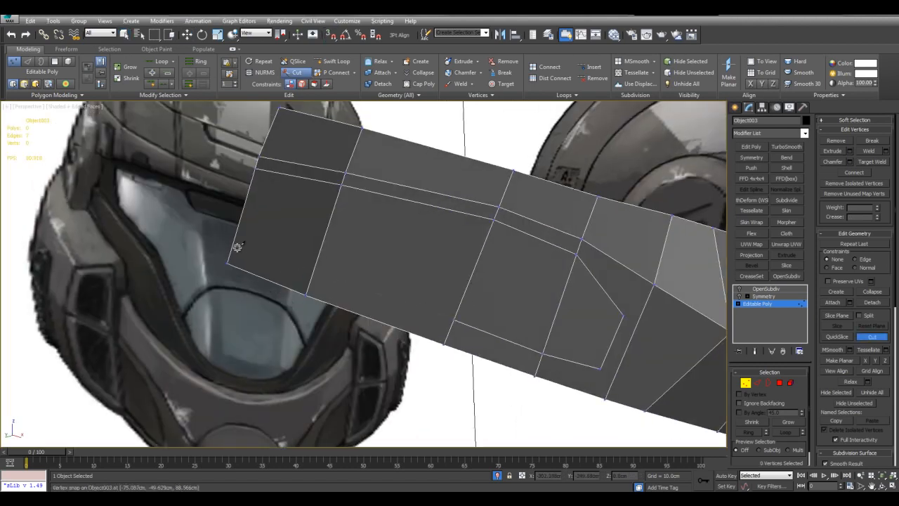
pyautogui.click(234, 246)
pyautogui.rightClick(245, 247)
# Connect the recess outline's two front corner vertices to the neighbouring column's middle and bottom vertices.
pyautogui.rightClick(536, 286)
pyautogui.keyDown('alt'); pyautogui.moveTo(536, 286); pyautogui.dragTo(500, 289, button='middle'); pyautogui.keyUp('alt')
pyautogui.hotkey('alt', 'x')
pyautogui.hotkey('alt', 'x')
pyautogui.keyDown('alt'); pyautogui.moveTo(542, 319); pyautogui.dragTo(526, 302, button='middle'); pyautogui.keyUp('alt')
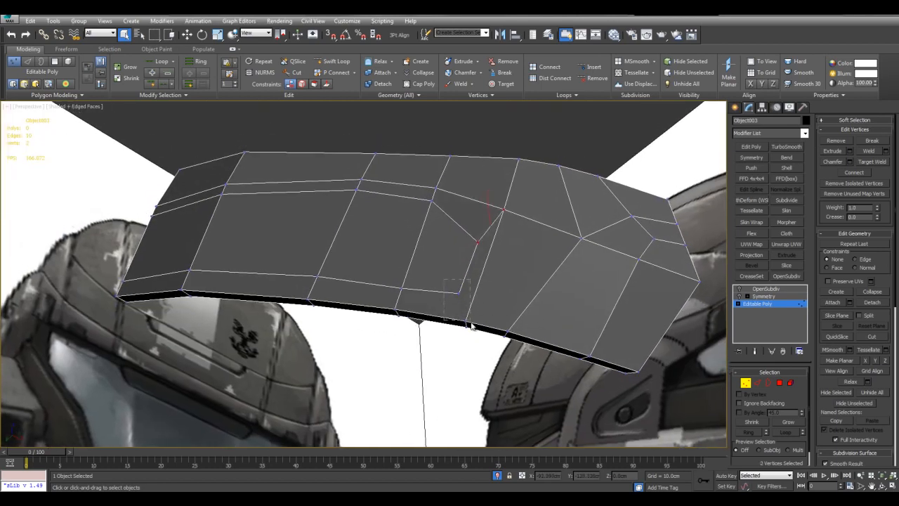
# Compare the recess outline and chin edge flow with the front reference, in front view and in perspective.
pyautogui.hotkey('alt', 'w')
pyautogui.scroll(2, 540, 211)
pyautogui.hotkey('alt', 'w')
pyautogui.scroll(2, 618, 281)
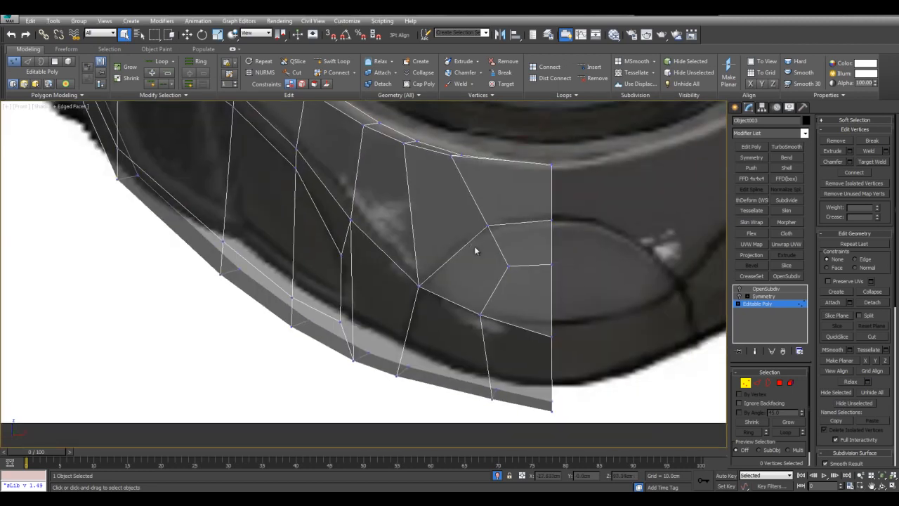
pyautogui.scroll(-1, 474, 246)
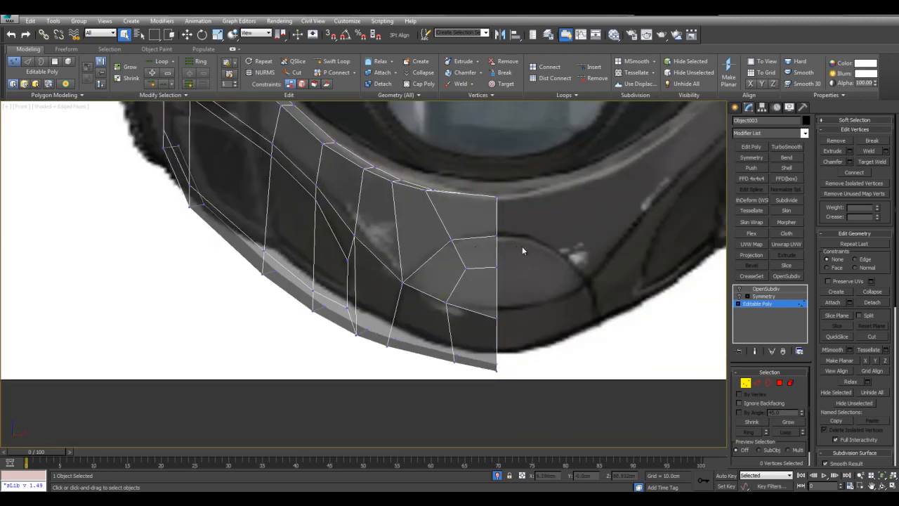
pyautogui.moveTo(498, 286); pyautogui.dragTo(501, 286, button='middle')
pyautogui.moveTo(534, 266); pyautogui.dragTo(521, 276, button='middle')
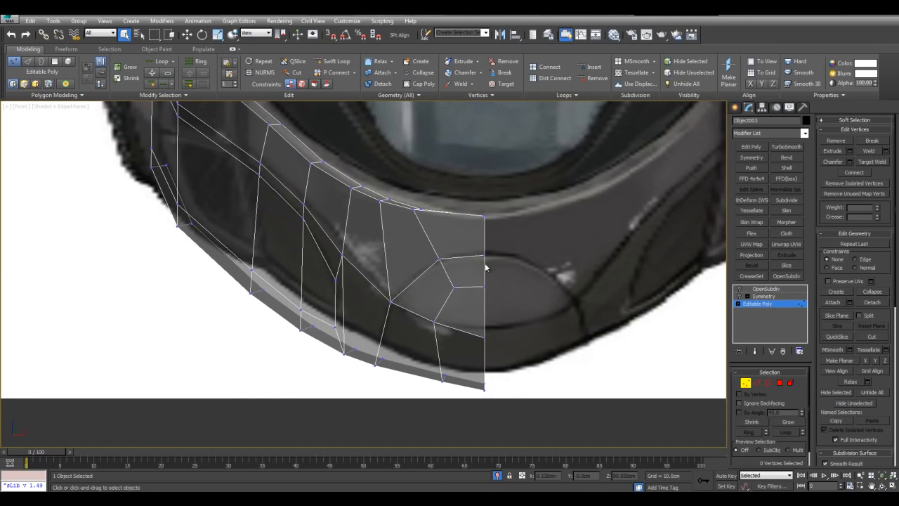
pyautogui.hotkey('alt', 'w')
pyautogui.middleClick(572, 360)
pyautogui.hotkey('alt', 'w')
pyautogui.scroll(-4, 556, 324)
pyautogui.hotkey('alt', 'x')
pyautogui.keyDown('alt'); pyautogui.moveTo(556, 323); pyautogui.dragTo(415, 326, button='middle'); pyautogui.keyUp('alt')
pyautogui.scroll(4, 472, 267)
pyautogui.moveTo(414, 326); pyautogui.dragTo(445, 308, button='middle')
pyautogui.scroll(3, 491, 292)
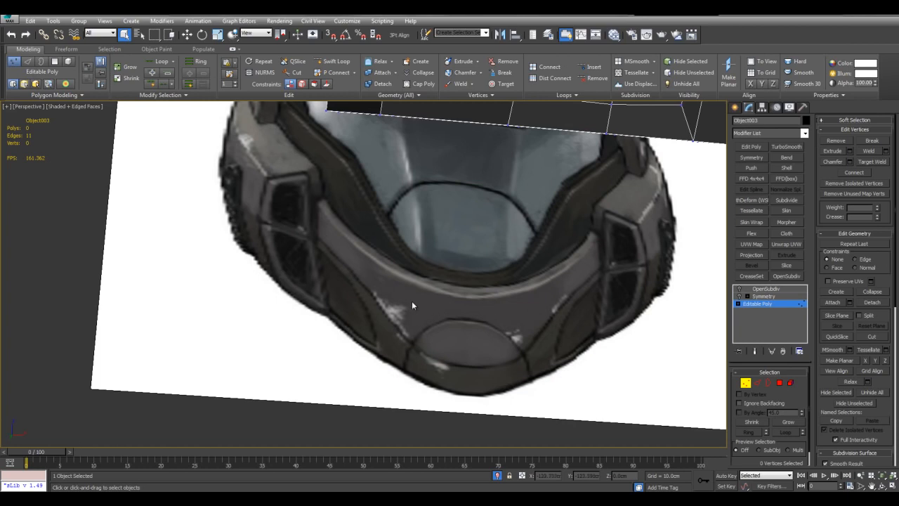
pyautogui.moveTo(410, 305); pyautogui.dragTo(400, 318, button='middle')
pyautogui.scroll(-5, 582, 261)
# Select the panel-line edges: the long upper line, the recess outline, the chin oval's upper curve and the diagonal below its corner.
pyautogui.moveTo(583, 260); pyautogui.dragTo(510, 253, button='middle')
pyautogui.scroll(3, 536, 279)
pyautogui.press('2')
pyautogui.hotkey('alt', 'l')
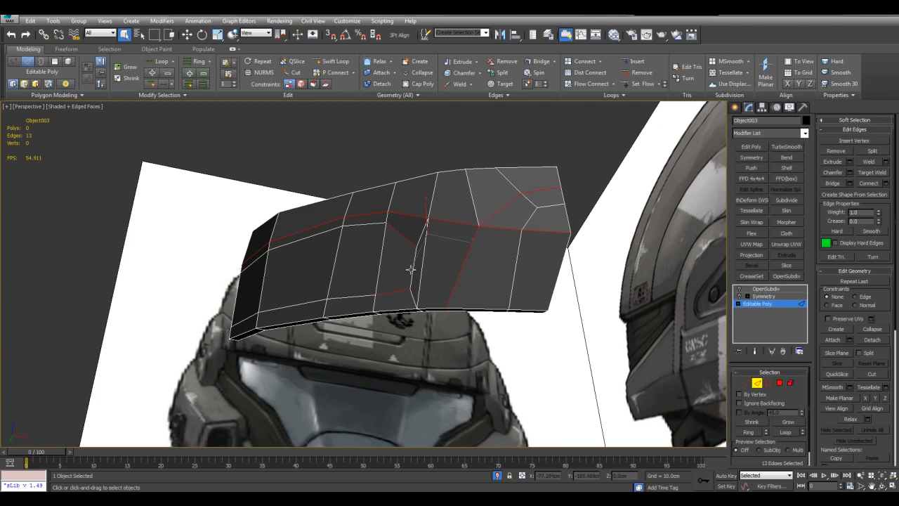
pyautogui.keyDown('alt'); pyautogui.moveTo(425, 269); pyautogui.dragTo(453, 253, button='middle'); pyautogui.keyUp('alt')
pyautogui.keyDown('alt'); pyautogui.moveTo(453, 253); pyautogui.dragTo(501, 295, button='middle'); pyautogui.keyUp('alt')
pyautogui.scroll(3, 502, 295)
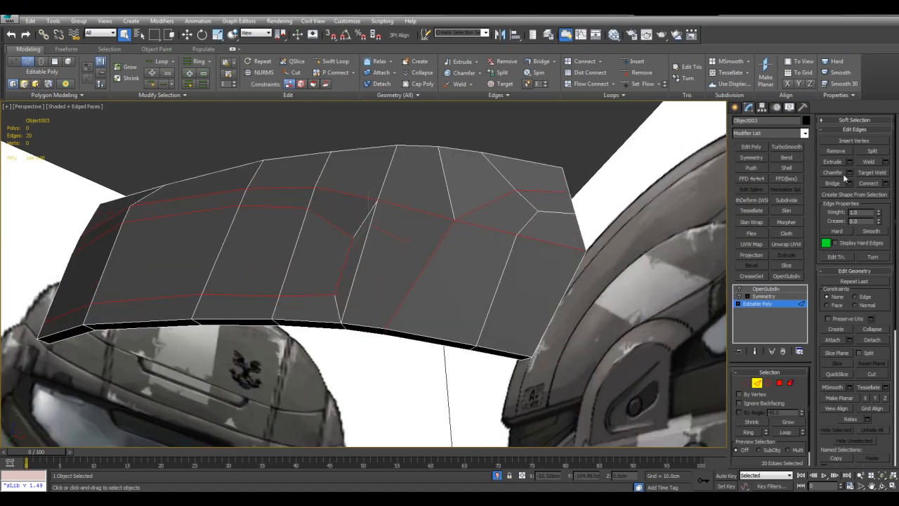
pyautogui.click(850, 162)
pyautogui.moveTo(648, 179); pyautogui.dragTo(553, 215, button='middle')
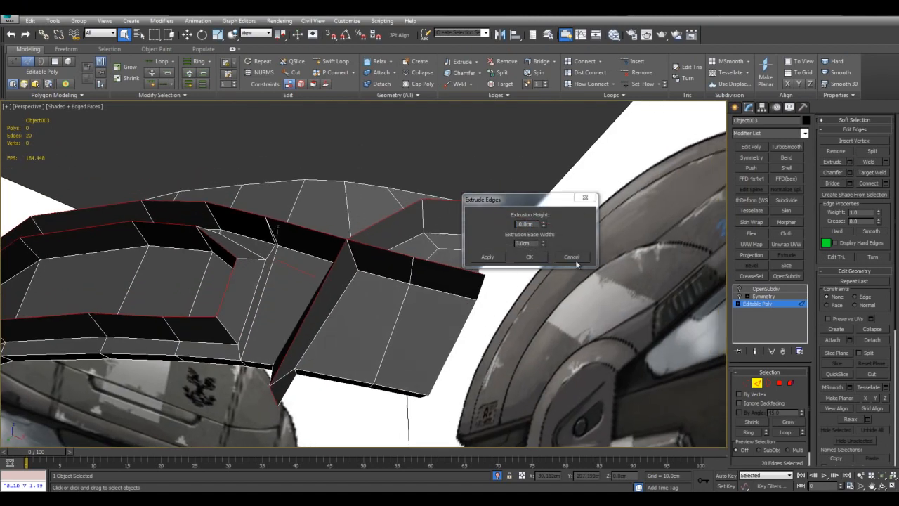
pyautogui.click(566, 259)
pyautogui.keyDown('alt'); pyautogui.moveTo(547, 264); pyautogui.dragTo(430, 267, button='middle'); pyautogui.keyUp('alt')
pyautogui.hotkey('shift', 'e')
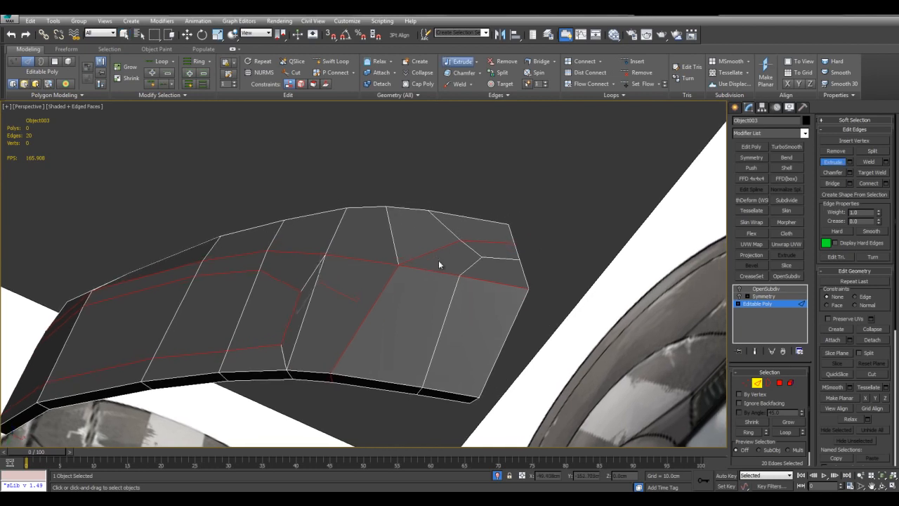
pyautogui.scroll(4, 439, 257)
pyautogui.moveTo(446, 249)
pyautogui.mouseDown()
pyautogui.moveTo(481, 250)
pyautogui.moveTo(451, 260)
pyautogui.moveTo(451, 233)
pyautogui.moveTo(451, 263)
pyautogui.moveTo(454, 243)
pyautogui.mouseUp()
pyautogui.rightClick(454, 243)
pyautogui.scroll(-3, 480, 242)
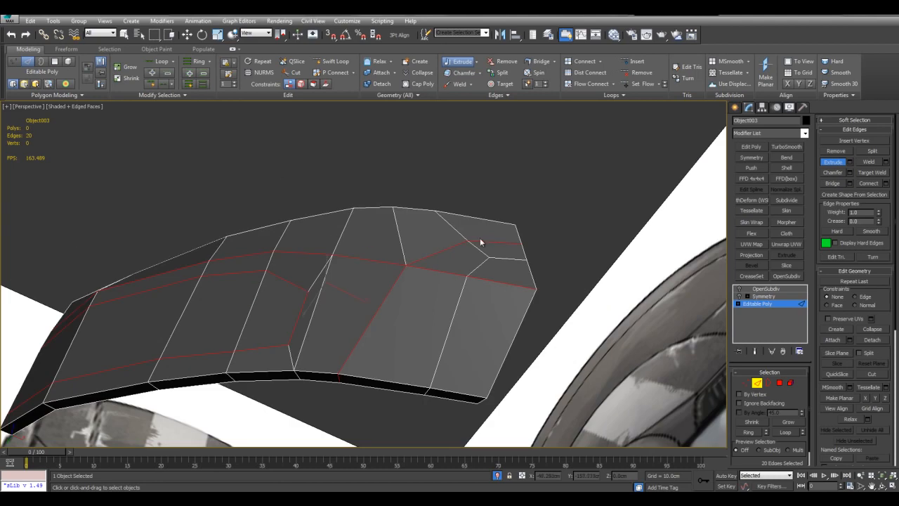
pyautogui.click(849, 162)
pyautogui.moveTo(546, 200); pyautogui.dragTo(583, 280)
pyautogui.moveTo(641, 222); pyautogui.dragTo(633, 191, button='middle')
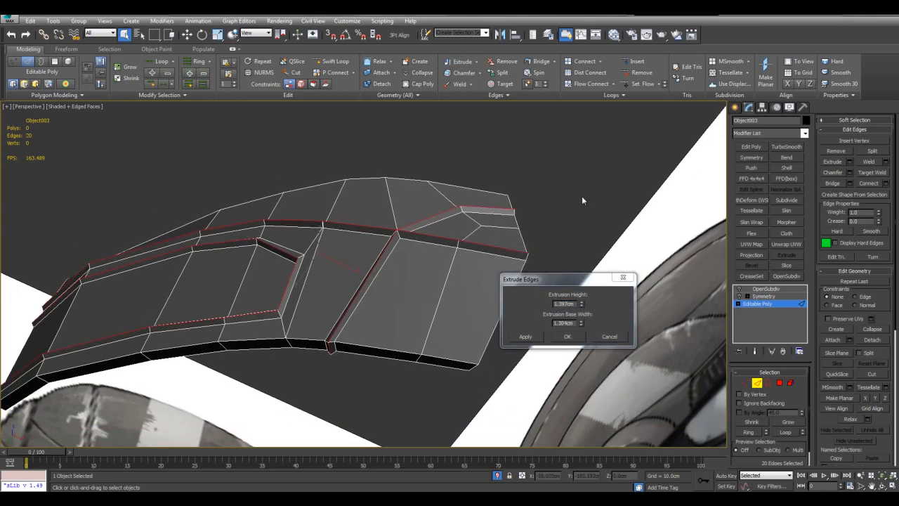
pyautogui.click(619, 339)
pyautogui.keyDown('alt'); pyautogui.moveTo(634, 255); pyautogui.dragTo(653, 309, button='middle'); pyautogui.keyUp('alt')
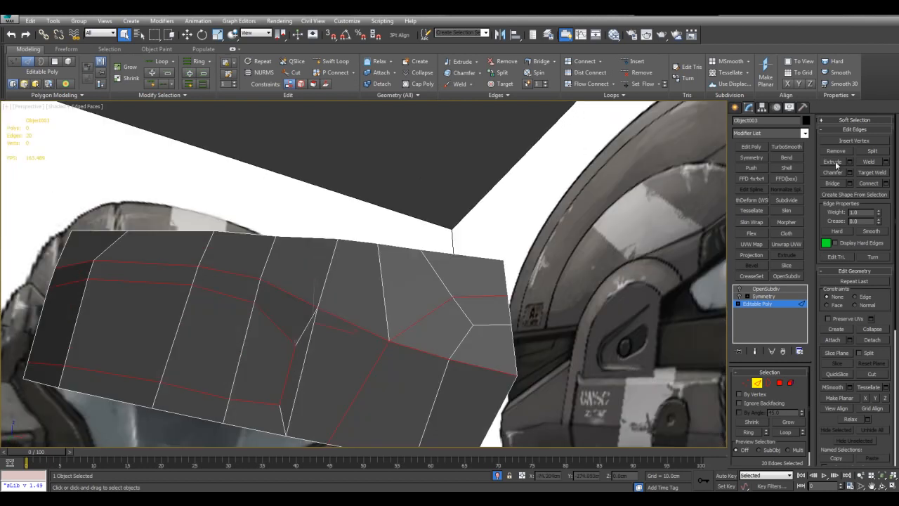
pyautogui.moveTo(422, 316); pyautogui.dragTo(422, 297)
pyautogui.rightClick(421, 297)
pyautogui.moveTo(421, 297); pyautogui.dragTo(539, 239, button='middle')
pyautogui.scroll(3, 522, 283)
pyautogui.scroll(-3, 630, 235)
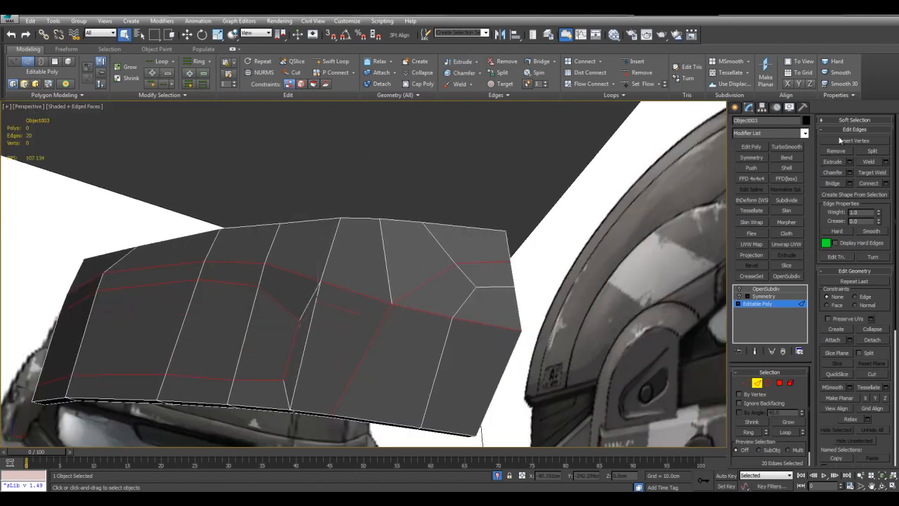
# Extrude the selected panel-line edges inward with a height of -0.75 cm and a base width of 0.5 cm.
pyautogui.click(849, 162)
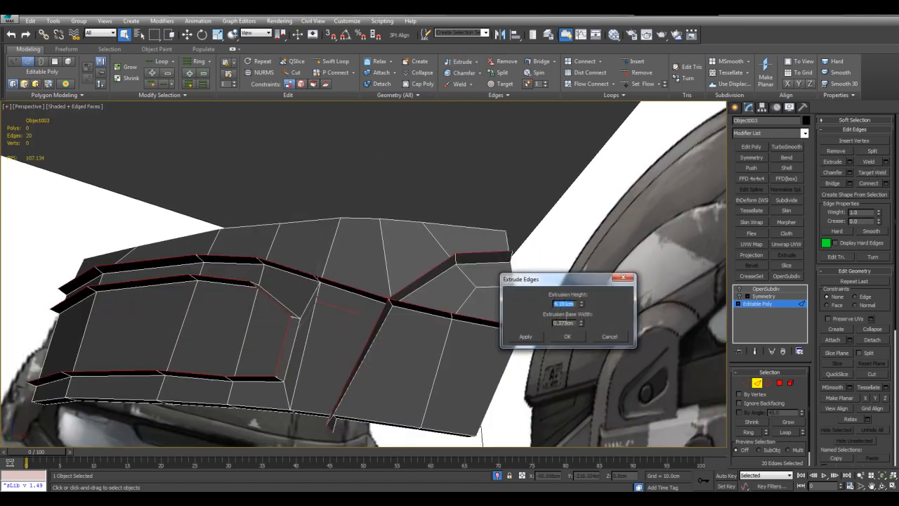
pyautogui.rightClick(582, 305)
pyautogui.rightClick(582, 322)
pyautogui.moveTo(582, 322); pyautogui.dragTo(384, 296)
pyautogui.scroll(2, 602, 205)
pyautogui.write('.5')
pyautogui.moveTo(587, 250); pyautogui.dragTo(573, 258, button='middle')
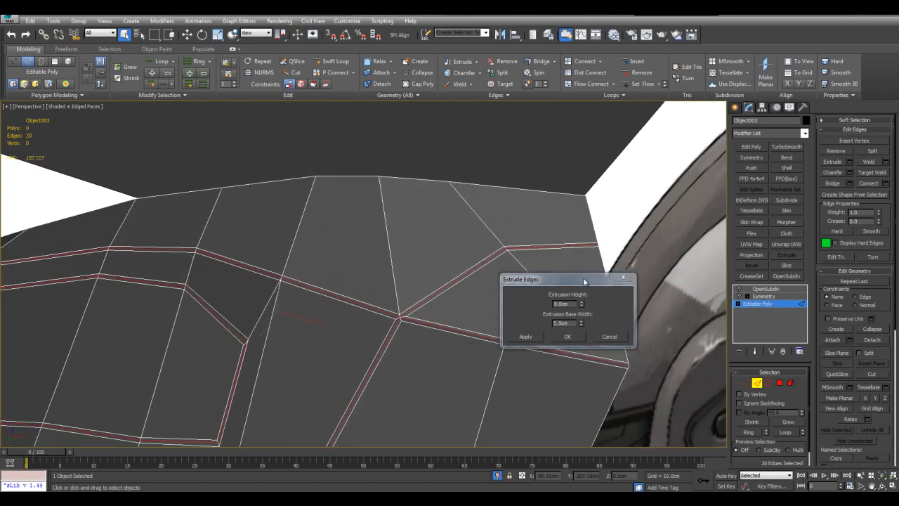
pyautogui.moveTo(583, 307); pyautogui.dragTo(584, 341)
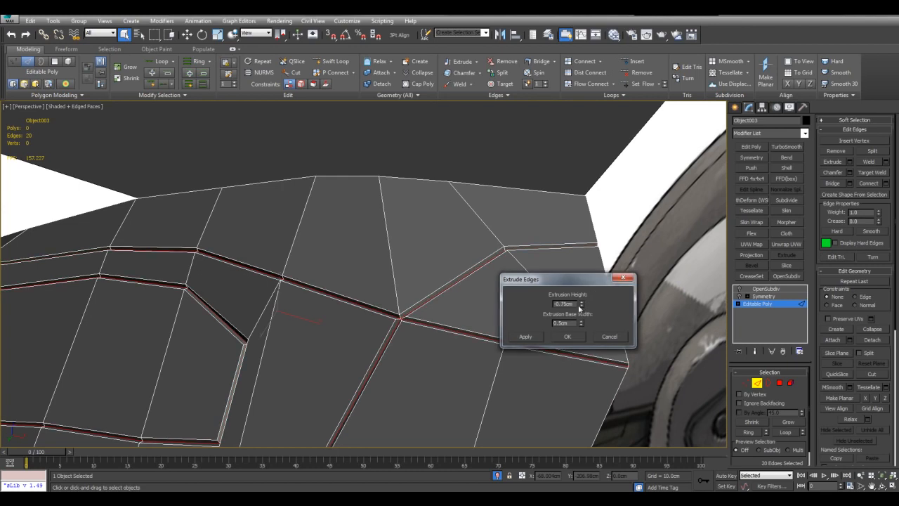
pyautogui.keyDown('alt'); pyautogui.moveTo(528, 225); pyautogui.dragTo(563, 291, button='middle'); pyautogui.keyUp('alt')
pyautogui.click(576, 339)
# Check the new grooves shaded without edged faces, and leave edge editing for the OpenSubdiv modifier level.
pyautogui.click(581, 295)
pyautogui.press('F4')
pyautogui.click(741, 301)
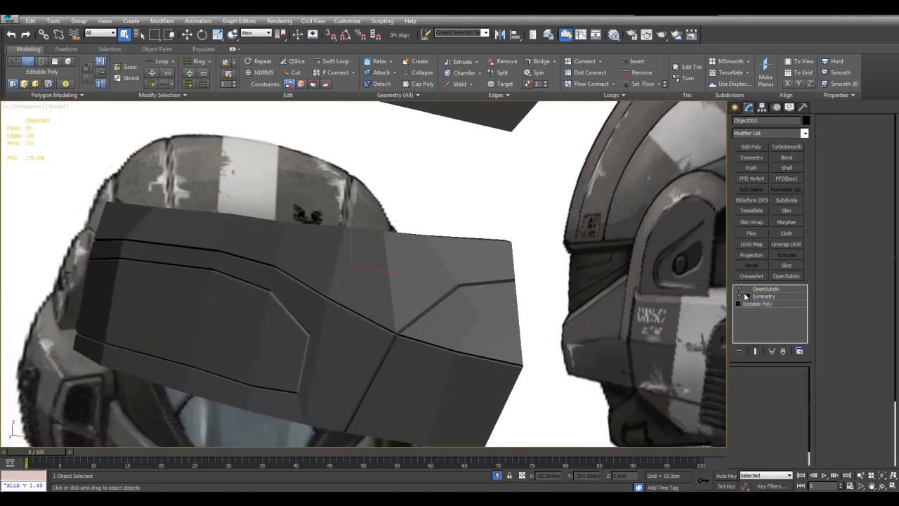
pyautogui.press('F4')
pyautogui.click(766, 289)
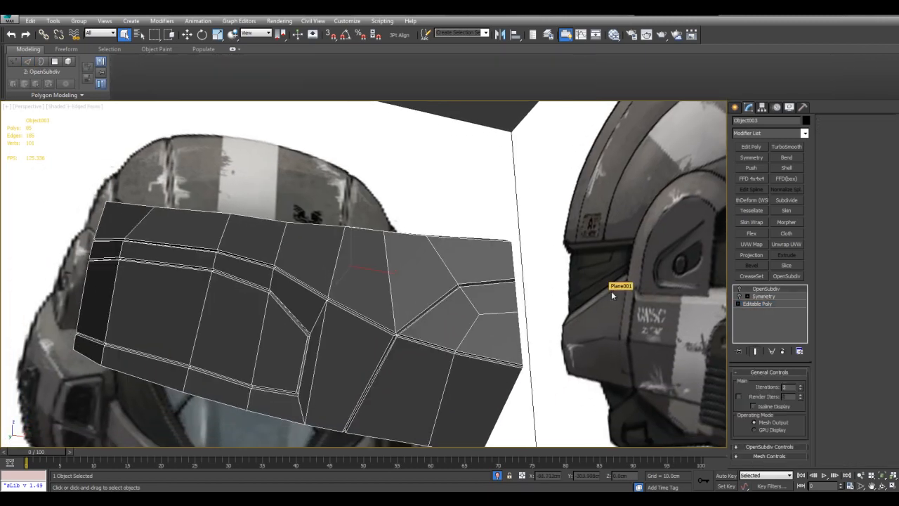
# Turn the Symmetry and OpenSubdiv modifiers back on and check the mirrored, smoothed panel without edged faces.
pyautogui.click(741, 297)
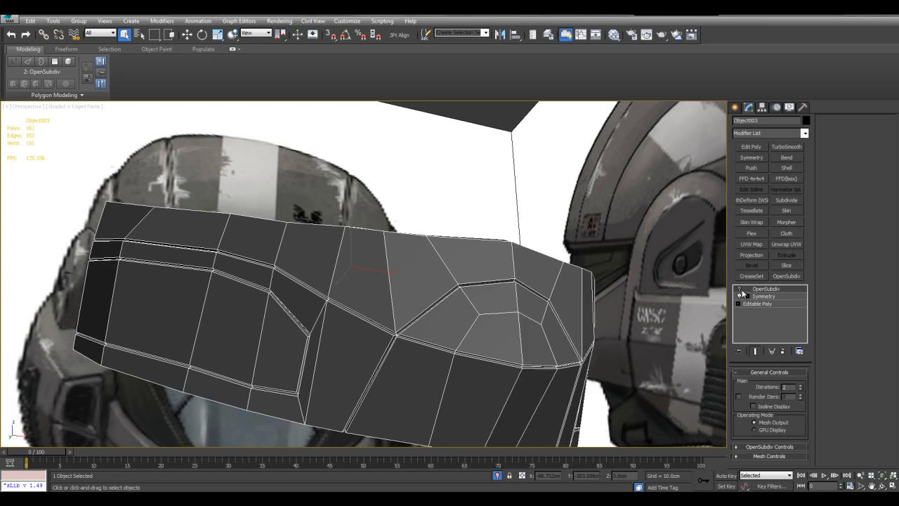
pyautogui.click(739, 289)
pyautogui.press('F4')
pyautogui.keyDown('alt'); pyautogui.moveTo(599, 290); pyautogui.dragTo(585, 248, button='middle'); pyautogui.keyUp('alt')
pyautogui.scroll(-3, 637, 267)
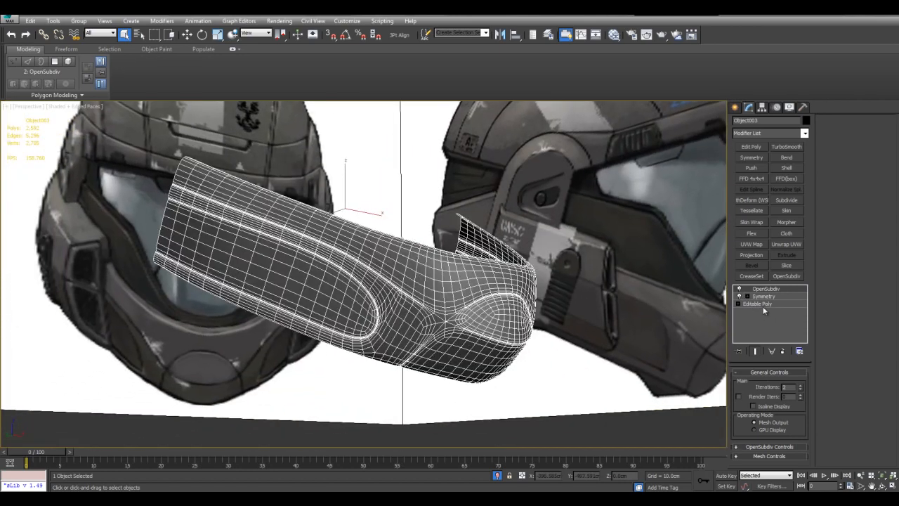
# Return to edge editing on the base mesh and select the border edges along the extruded grooves.
pyautogui.click(762, 305)
pyautogui.press('2')
pyautogui.keyDown('alt'); pyautogui.moveTo(628, 271); pyautogui.dragTo(601, 261, button='middle'); pyautogui.keyUp('alt')
pyautogui.hotkey('ctrl', 'e')
pyautogui.hotkey('ctrl', 'a')
pyautogui.press('z')
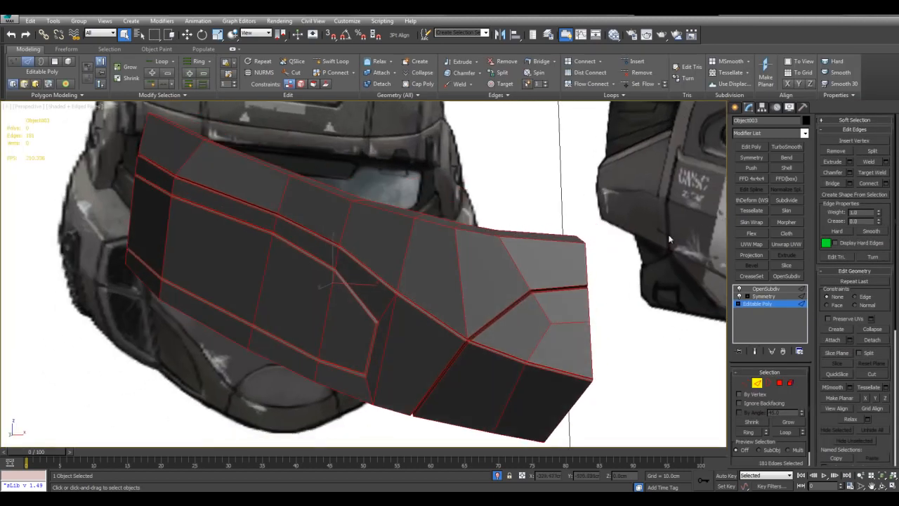
pyautogui.click(671, 240)
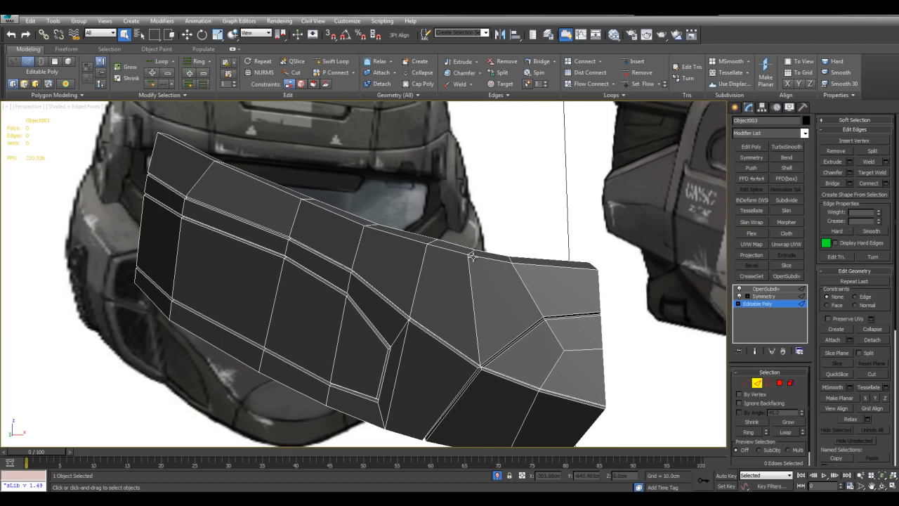
pyautogui.keyDown('alt'); pyautogui.moveTo(476, 259); pyautogui.dragTo(398, 260, button='middle'); pyautogui.keyUp('alt')
pyautogui.hotkey('ctrl', 'z')
pyautogui.scroll(3, 410, 251)
pyautogui.scroll(3, 323, 272)
pyautogui.keyDown('alt'); pyautogui.moveTo(323, 272); pyautogui.dragTo(414, 255, button='middle'); pyautogui.keyUp('alt')
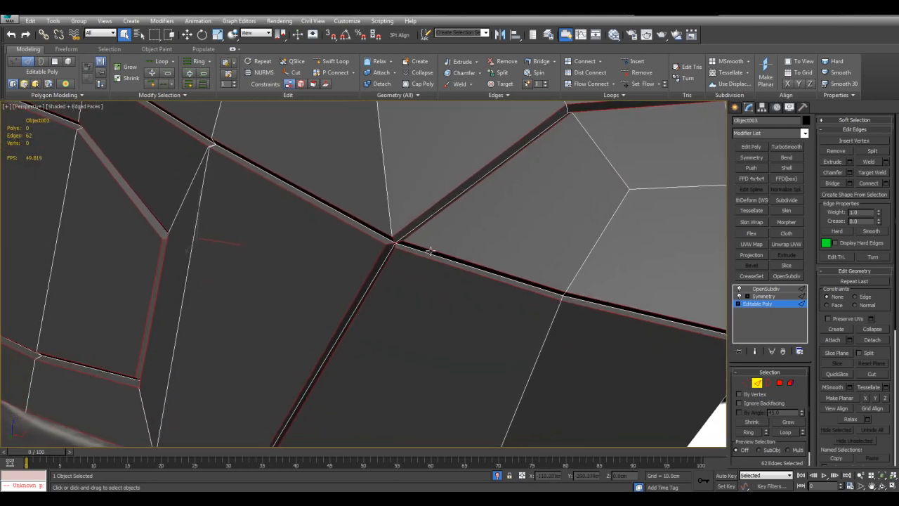
# Add the missing groove border edges near the junction and around the chin oval to the selection.
pyautogui.keyDown('ctrl'); pyautogui.click(615, 303); pyautogui.keyUp('ctrl')
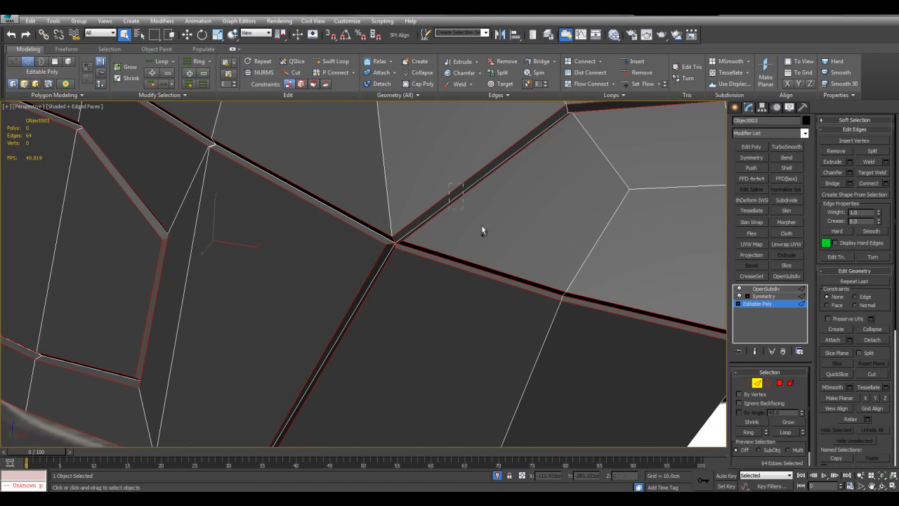
pyautogui.keyDown('ctrl'); pyautogui.click(457, 195); pyautogui.keyUp('ctrl')
pyautogui.moveTo(518, 200); pyautogui.dragTo(499, 262, button='middle')
pyautogui.hotkey('alt', 'l')
pyautogui.scroll(-3, 420, 265)
pyautogui.moveTo(340, 183); pyautogui.dragTo(434, 279, button='middle')
pyautogui.moveTo(593, 324); pyautogui.dragTo(486, 250, button='middle')
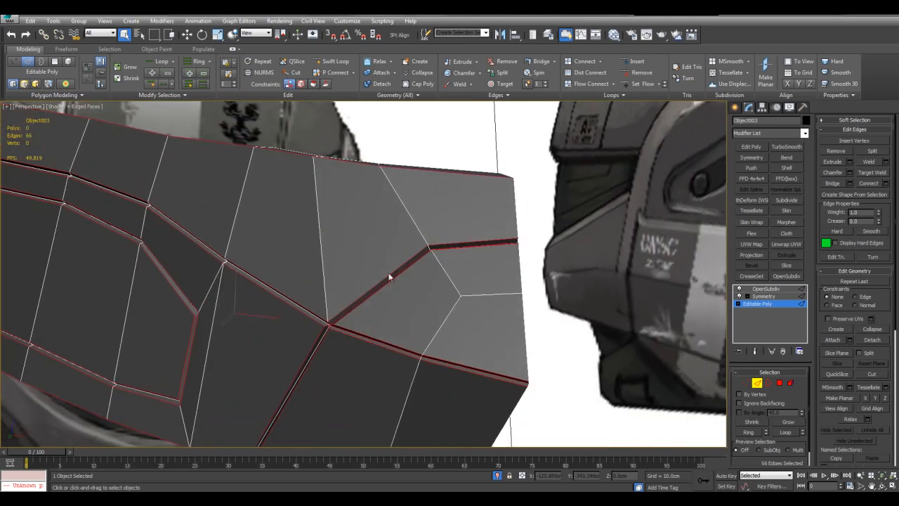
pyautogui.scroll(2, 475, 245)
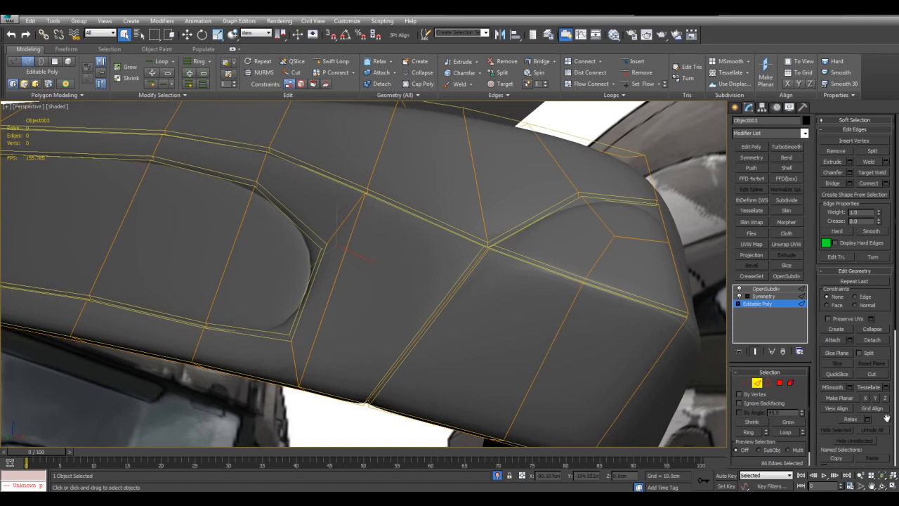
# Set the crease of the selected groove edges to 0.2.
pyautogui.moveTo(887, 417); pyautogui.dragTo(883, 351)
pyautogui.click(849, 455)
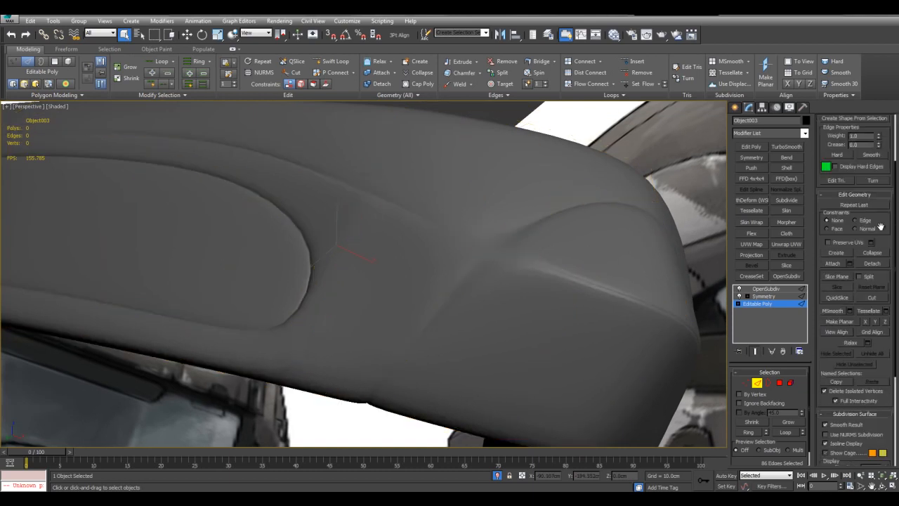
pyautogui.moveTo(878, 267); pyautogui.dragTo(882, 342)
pyautogui.moveTo(878, 222); pyautogui.dragTo(879, 210)
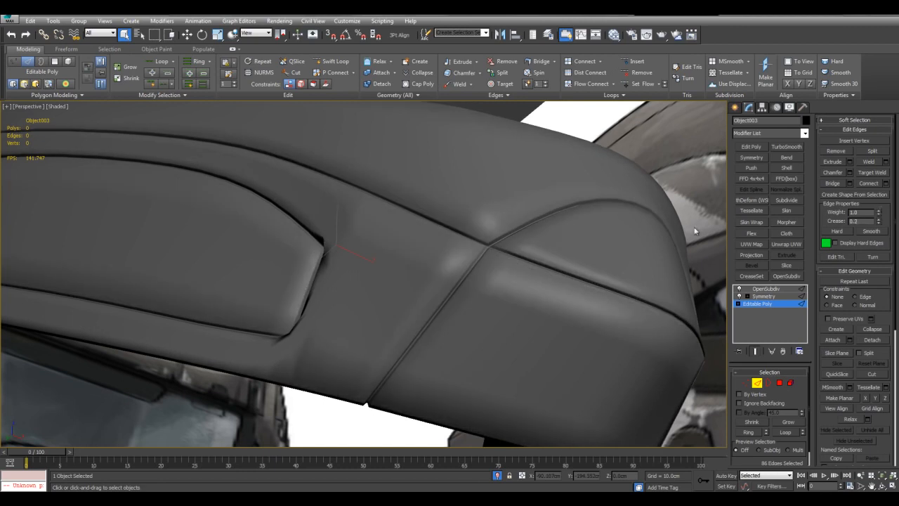
# Examine the creased grooves around the recess corner and the junction, with and without edged faces.
pyautogui.scroll(-6, 503, 259)
pyautogui.scroll(4, 519, 256)
pyautogui.keyDown('alt'); pyautogui.moveTo(502, 259); pyautogui.dragTo(461, 260, button='middle'); pyautogui.keyUp('alt')
pyautogui.press('F4')
pyautogui.scroll(3, 467, 251)
pyautogui.hotkey('alt', 'x')
pyautogui.hotkey('alt', 'x')
pyautogui.click(447, 291)
pyautogui.press('F4')
pyautogui.moveTo(445, 294); pyautogui.dragTo(450, 296, button='middle')
pyautogui.press('F4')
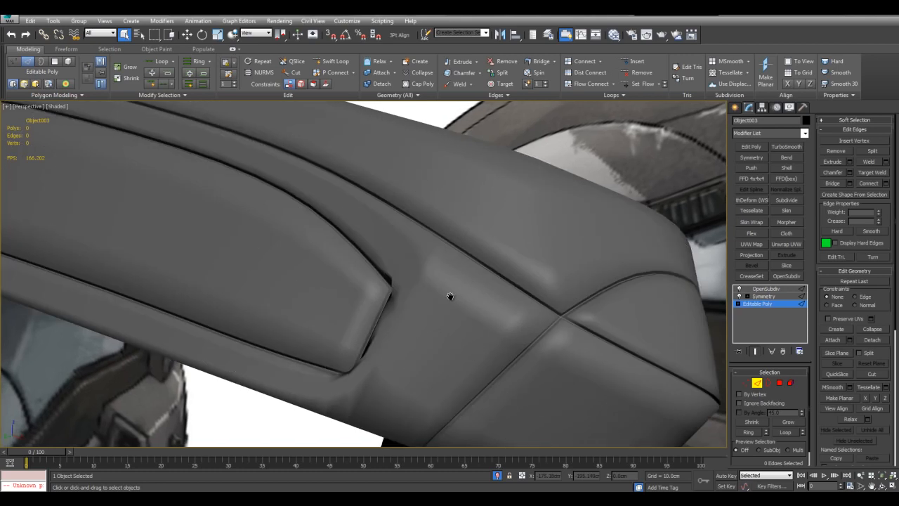
pyautogui.press('F4')
pyautogui.scroll(-5, 450, 296)
# Raise the OpenSubdiv iterations by one and inspect the smoothed grooves up close.
pyautogui.click(769, 289)
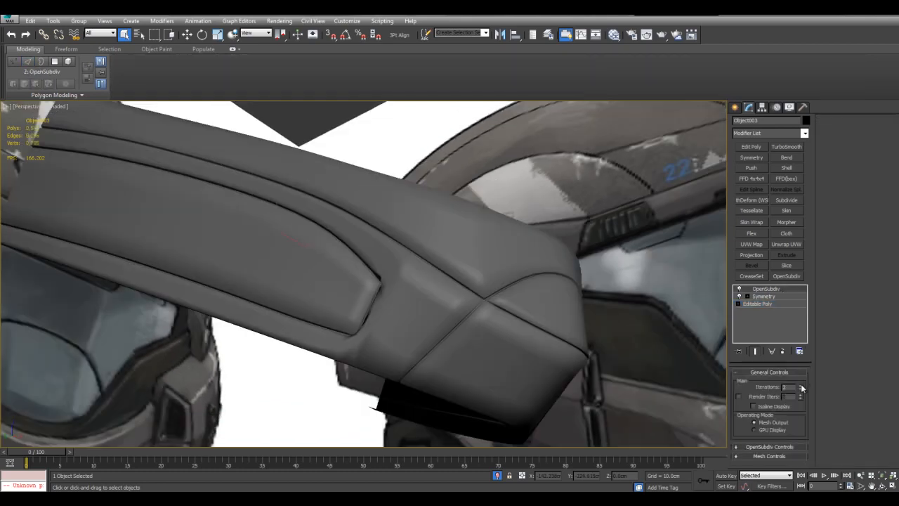
pyautogui.click(801, 386)
pyautogui.moveTo(549, 268)
pyautogui.keyDown('alt'); pyautogui.mouseDown(button='middle')
pyautogui.moveTo(508, 273)
pyautogui.moveTo(552, 264)
pyautogui.mouseUp(button='middle'); pyautogui.keyUp('alt')
pyautogui.press('F4')
pyautogui.scroll(5, 552, 265)
pyautogui.press('F4')
pyautogui.scroll(-3, 540, 267)
pyautogui.press('F4')
pyautogui.press('F4')
pyautogui.scroll(3, 535, 254)
pyautogui.press('F4')
pyautogui.scroll(-3, 536, 254)
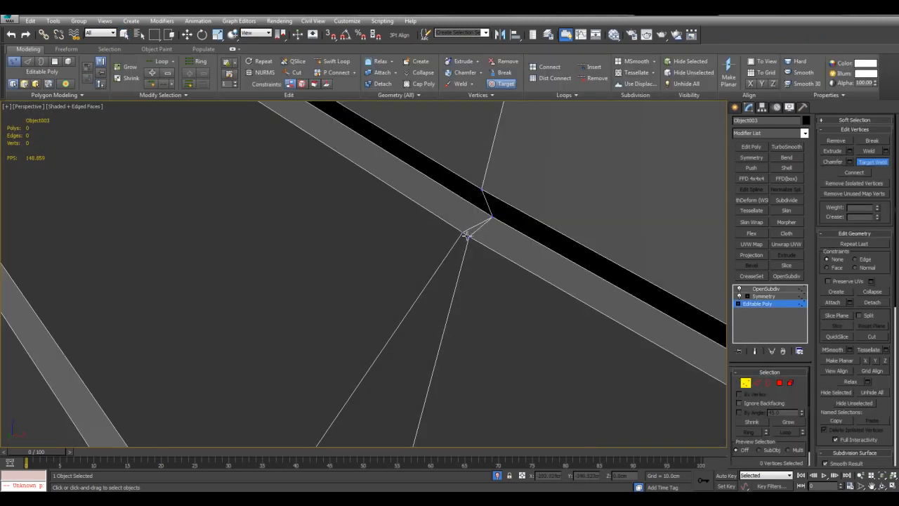
# Target-weld the doubled vertices beside the upper groove and set the crease of the two short edges across it to 0.
pyautogui.press('2')
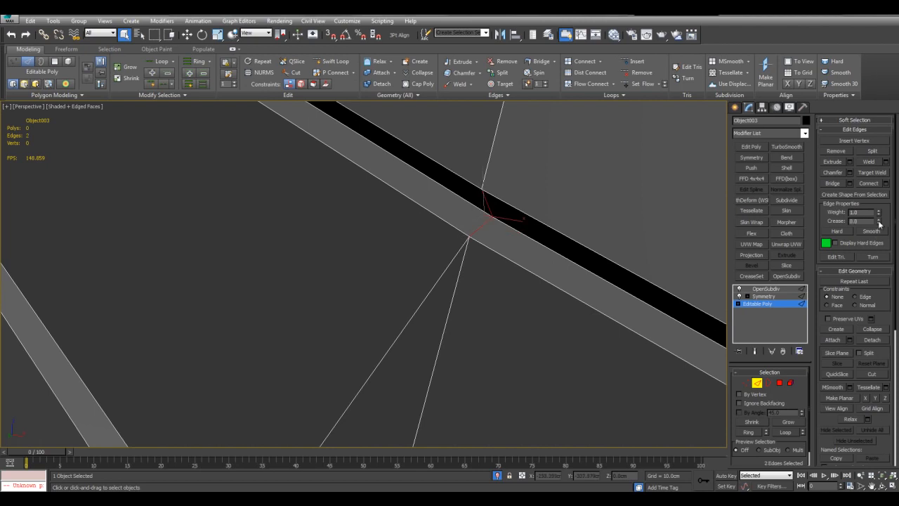
pyautogui.press('F4')
pyautogui.scroll(-10, 604, 210)
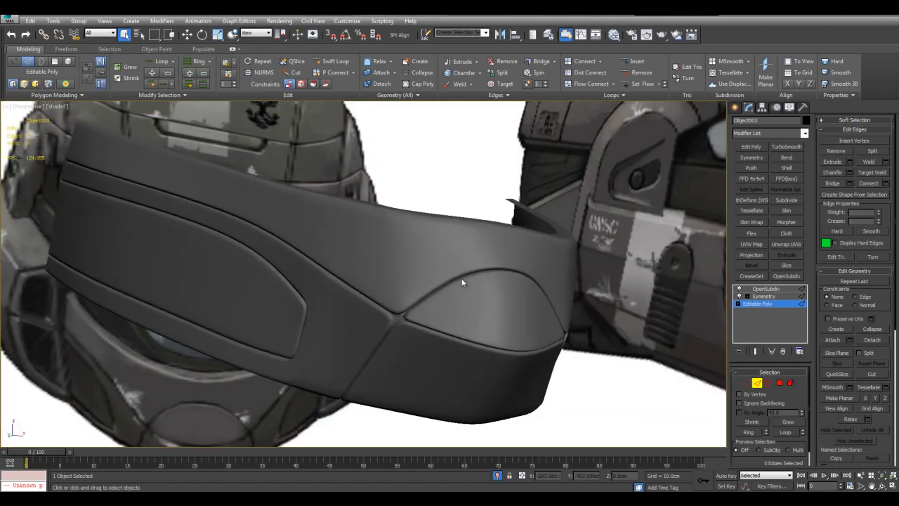
# Adjust the crease of the four short edges where the chin oval's grooves meet the long panel line.
pyautogui.keyDown('alt'); pyautogui.moveTo(460, 261); pyautogui.dragTo(493, 257, button='middle'); pyautogui.keyUp('alt')
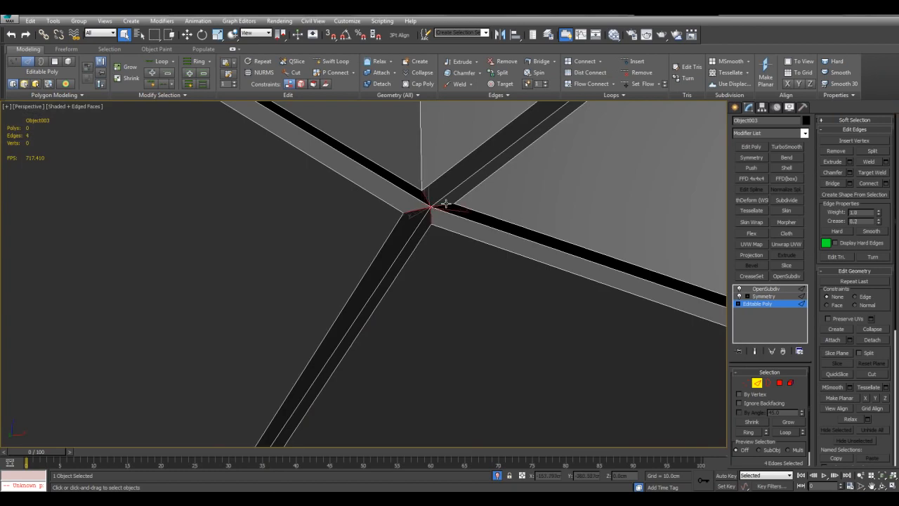
pyautogui.moveTo(508, 210); pyautogui.dragTo(513, 231, button='middle')
pyautogui.hotkey('ctrl', 'q')
pyautogui.press('F4')
pyautogui.moveTo(878, 222); pyautogui.dragTo(879, 211)
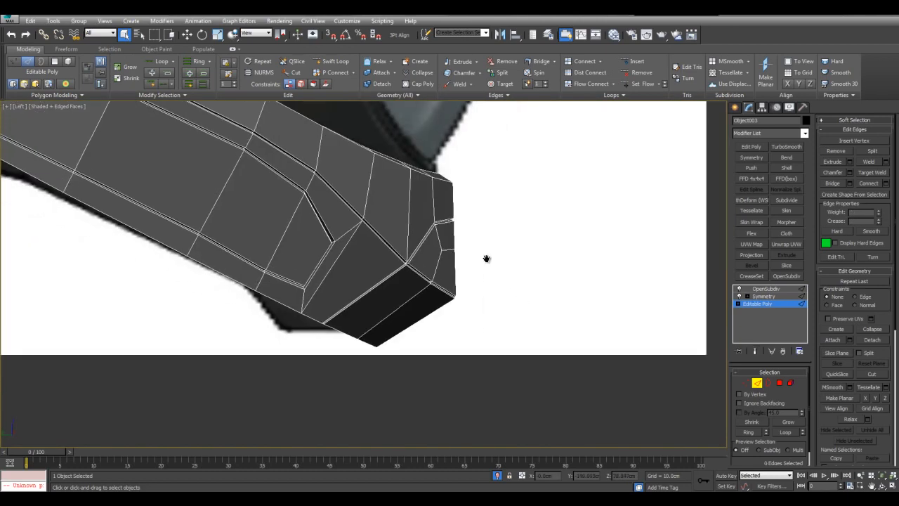
# Try to move the chin's lower groove vertices toward the side reference in the left view.
pyautogui.press('1')
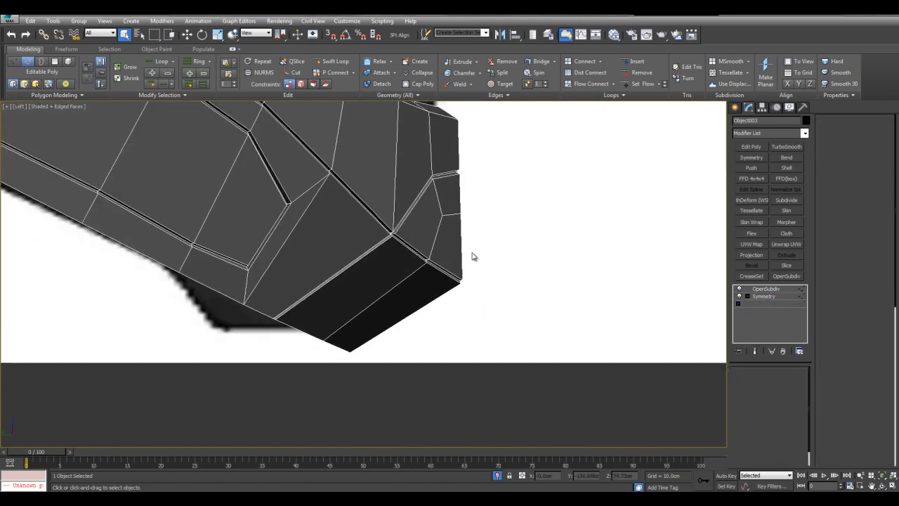
pyautogui.moveTo(510, 307); pyautogui.dragTo(511, 307)
pyautogui.press('w')
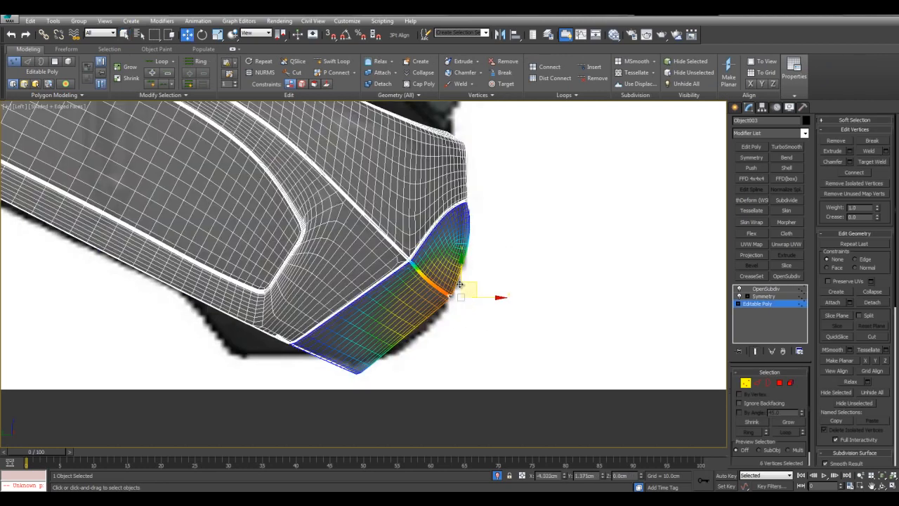
pyautogui.moveTo(460, 285); pyautogui.dragTo(463, 286)
pyautogui.hotkey('ctrl', 'q')
pyautogui.rightClick(463, 286)
# Select the edge ring running through the chin's lower part and the side recess, and connect it with 1 segment.
pyautogui.hotkey('alt', 'w')
pyautogui.rightClick(534, 334)
pyautogui.hotkey('alt', 'w')
pyautogui.hotkey('alt', 'x')
pyautogui.keyDown('alt'); pyautogui.moveTo(536, 333); pyautogui.dragTo(513, 327, button='middle'); pyautogui.keyUp('alt')
pyautogui.click(514, 327)
pyautogui.press('F4')
pyautogui.scroll(4, 341, 304)
pyautogui.press('2')
pyautogui.moveTo(322, 296); pyautogui.dragTo(407, 323)
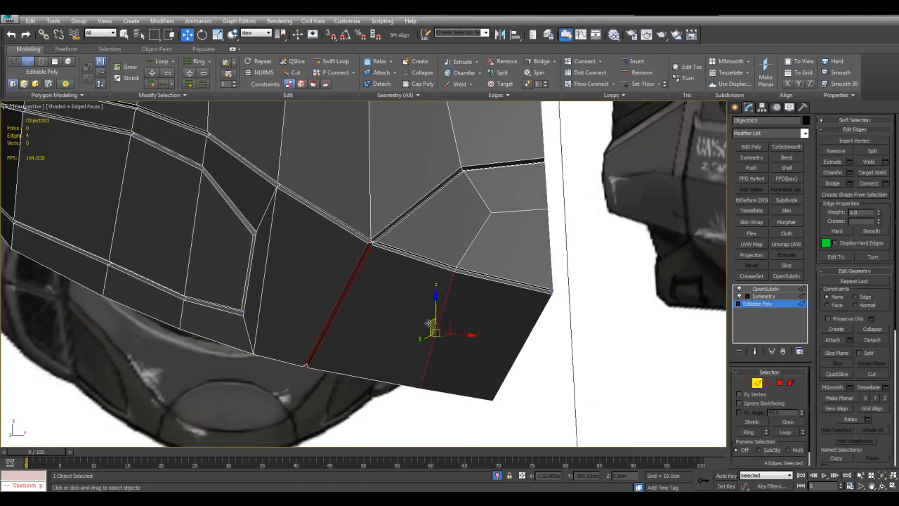
pyautogui.hotkey('ctrl', 'shift', 'e')
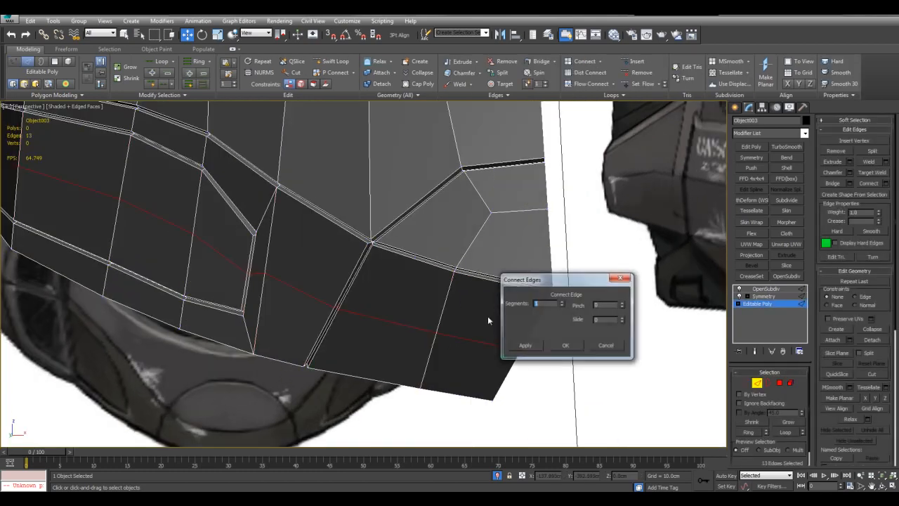
pyautogui.click(567, 347)
# In the left view, move the vertices of the chin oval's lower groove back to follow the side reference's curve.
pyautogui.hotkey('alt', 'w')
pyautogui.rightClick(277, 332)
pyautogui.hotkey('alt', 'w')
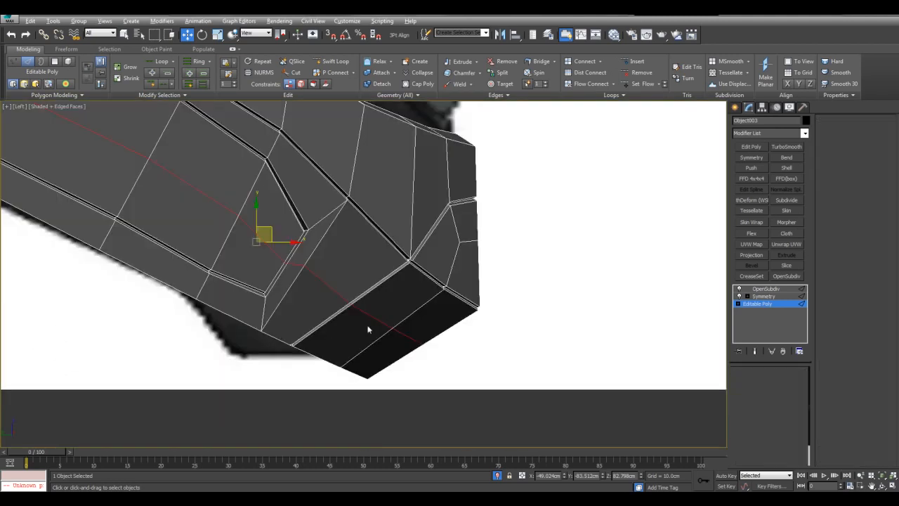
pyautogui.press('1')
pyautogui.hotkey('alt', 'x')
pyautogui.moveTo(435, 275); pyautogui.dragTo(516, 325)
pyautogui.hotkey('ctrl', 'q')
pyautogui.moveTo(476, 287); pyautogui.dragTo(458, 285)
pyautogui.hotkey('ctrl', 'q')
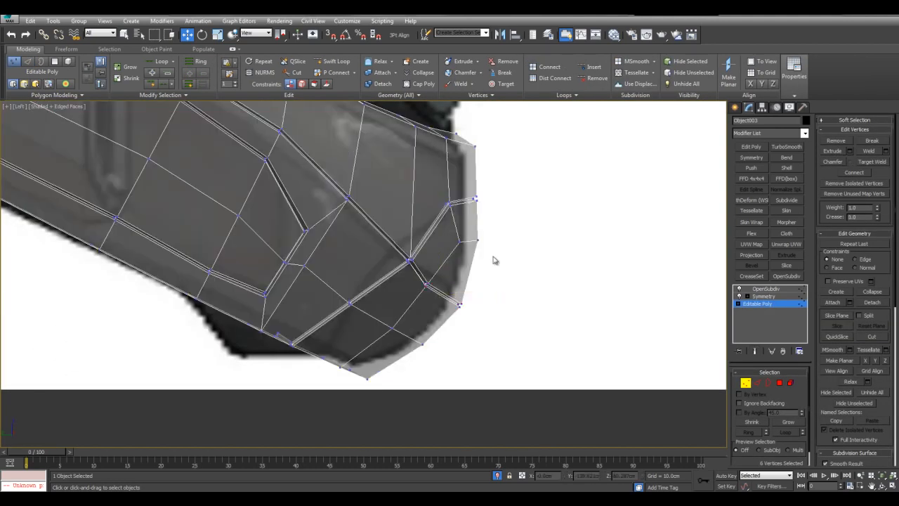
# Move the chin oval's two middle vertices slightly back in the left view to match the reference profile.
pyautogui.moveTo(451, 233); pyautogui.dragTo(493, 254)
pyautogui.hotkey('ctrl', 'q')
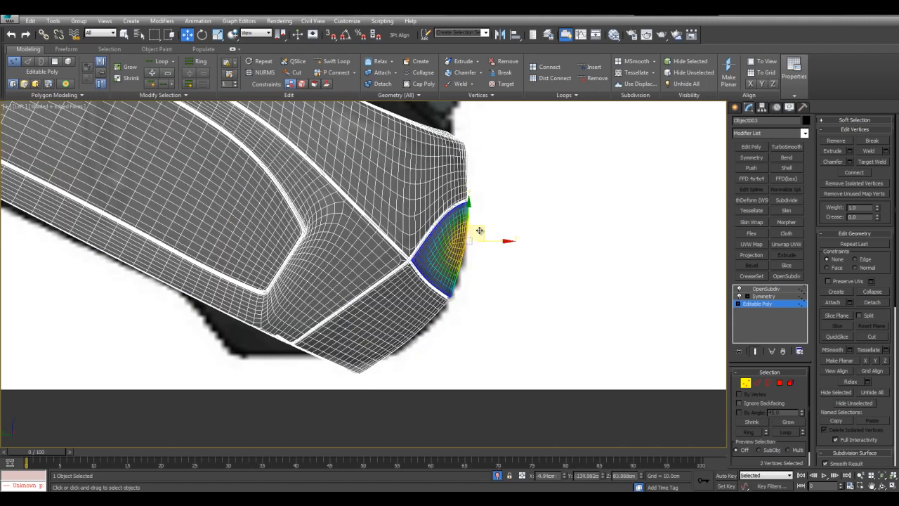
pyautogui.hotkey('ctrl', 'q')
pyautogui.click(508, 187)
pyautogui.hotkey('ctrl', 'q')
pyautogui.hotkey('ctrl', 'q')
# Shift the groove junction's vertices up and back in the left view, and return to the perspective view.
pyautogui.click(427, 265)
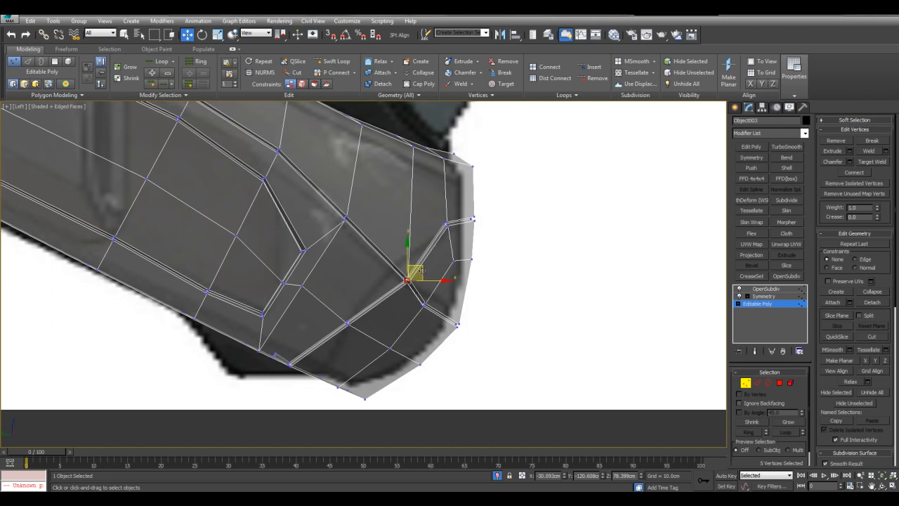
pyautogui.hotkey('ctrl', 'q')
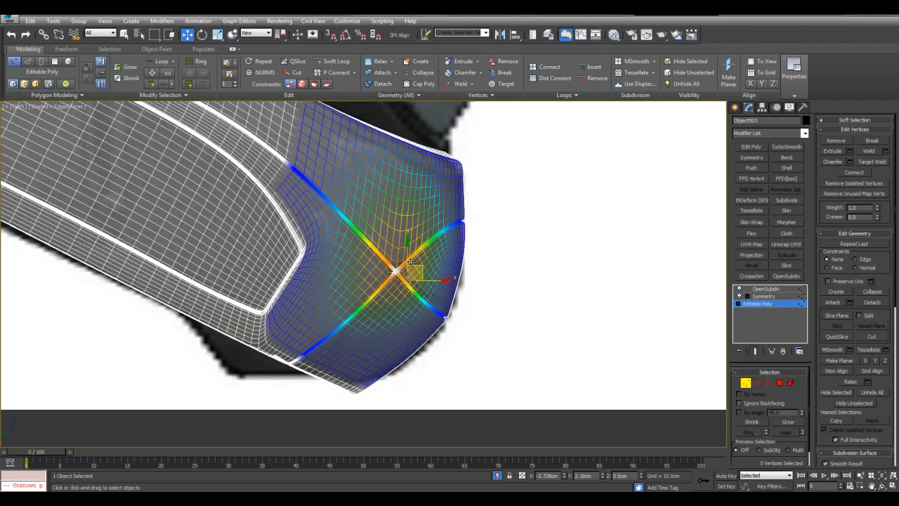
pyautogui.hotkey('alt', 'w')
pyautogui.rightClick(594, 299)
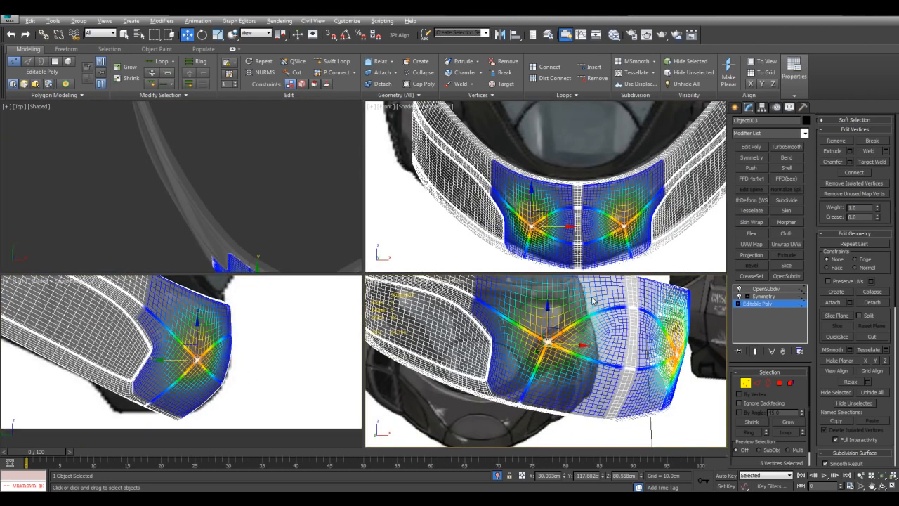
pyautogui.hotkey('alt', 'w')
pyautogui.press('q')
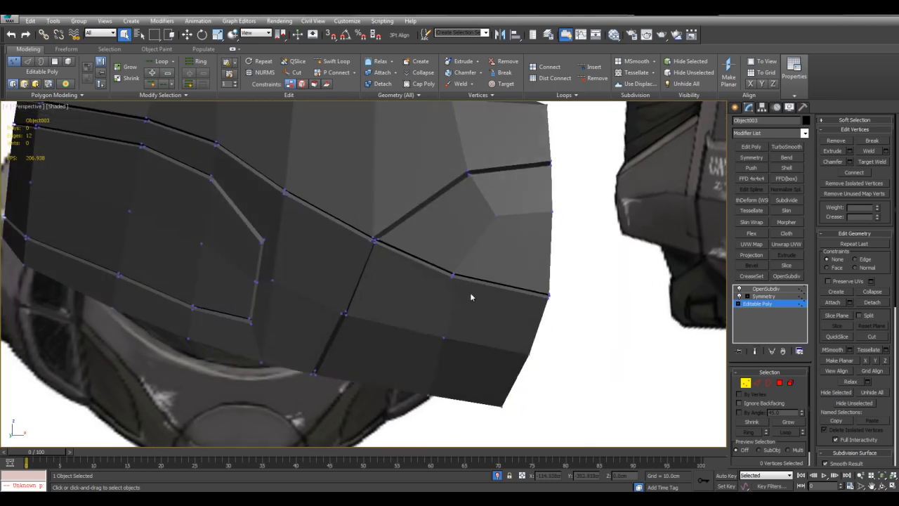
# Select the chin's twelve front vertices from below and move them to refine the chin's curvature.
pyautogui.moveTo(491, 310)
pyautogui.keyDown('alt'); pyautogui.mouseDown(button='middle')
pyautogui.moveTo(469, 256)
pyautogui.moveTo(464, 329)
pyautogui.moveTo(458, 315)
pyautogui.mouseUp(button='middle'); pyautogui.keyUp('alt')
pyautogui.scroll(-3, 476, 281)
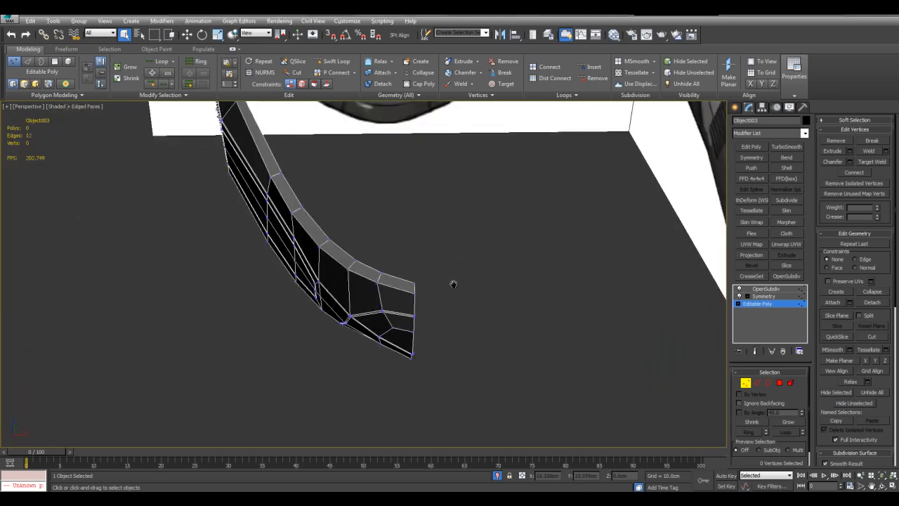
pyautogui.scroll(2, 453, 283)
pyautogui.keyDown('alt'); pyautogui.moveTo(455, 269); pyautogui.dragTo(428, 229, button='middle'); pyautogui.keyUp('alt')
pyautogui.moveTo(490, 411); pyautogui.dragTo(490, 410)
pyautogui.press('w')
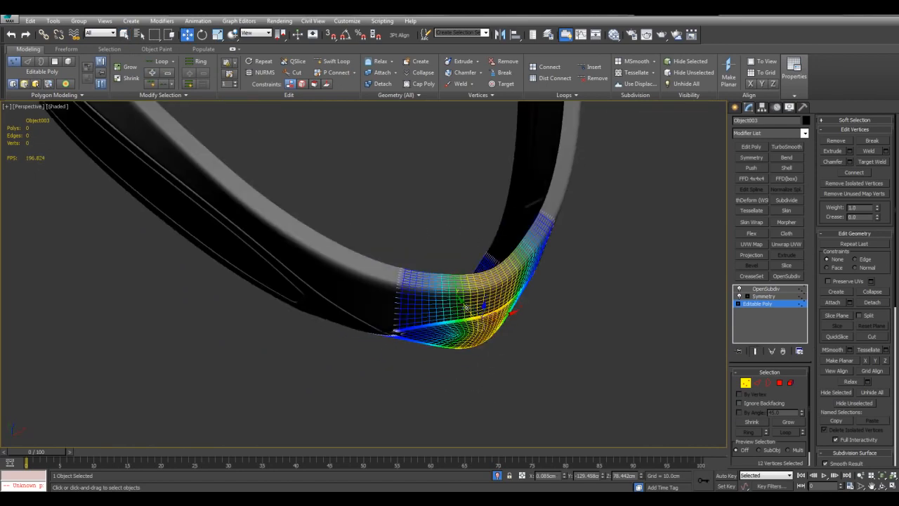
pyautogui.moveTo(468, 307); pyautogui.dragTo(459, 306)
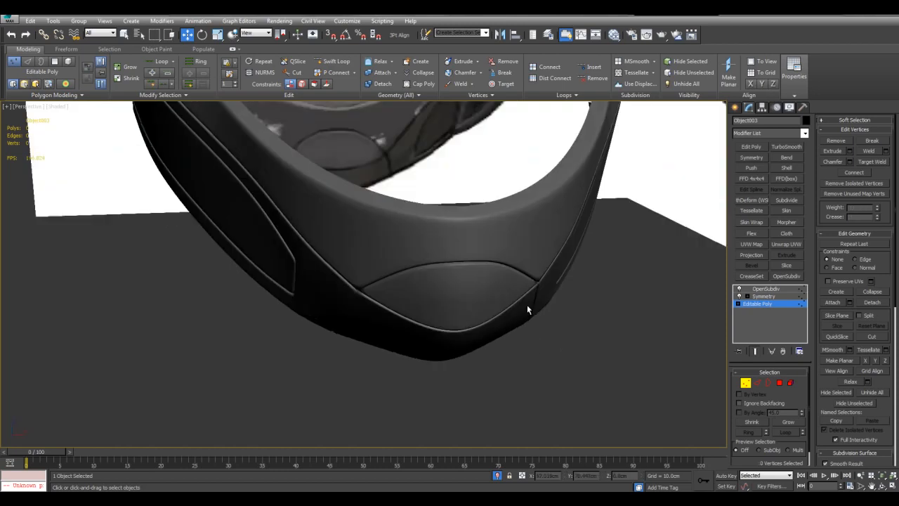
pyautogui.keyDown('alt'); pyautogui.moveTo(527, 304); pyautogui.dragTo(523, 286, button='middle'); pyautogui.keyUp('alt')
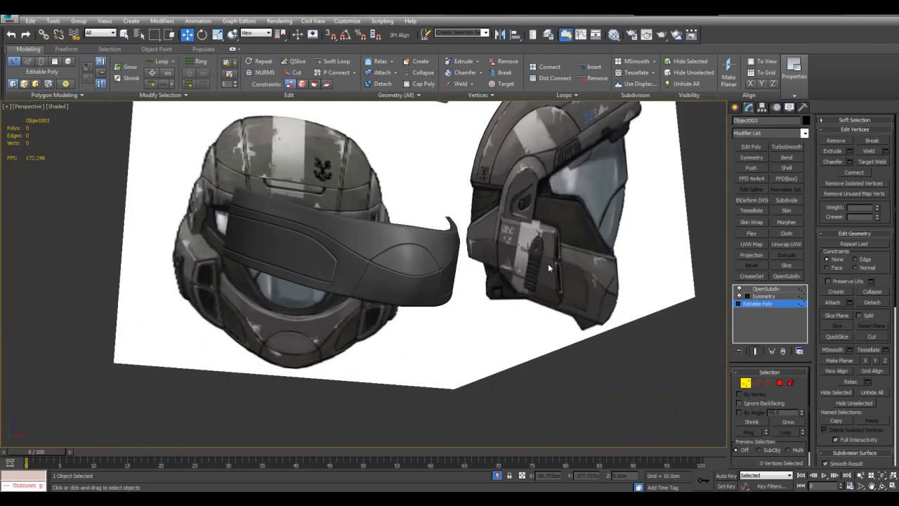
# Lower the crease of the short edges across the groove at the recess outline's upper corner.
pyautogui.press('q')
pyautogui.scroll(15, 423, 252)
pyautogui.press('F4')
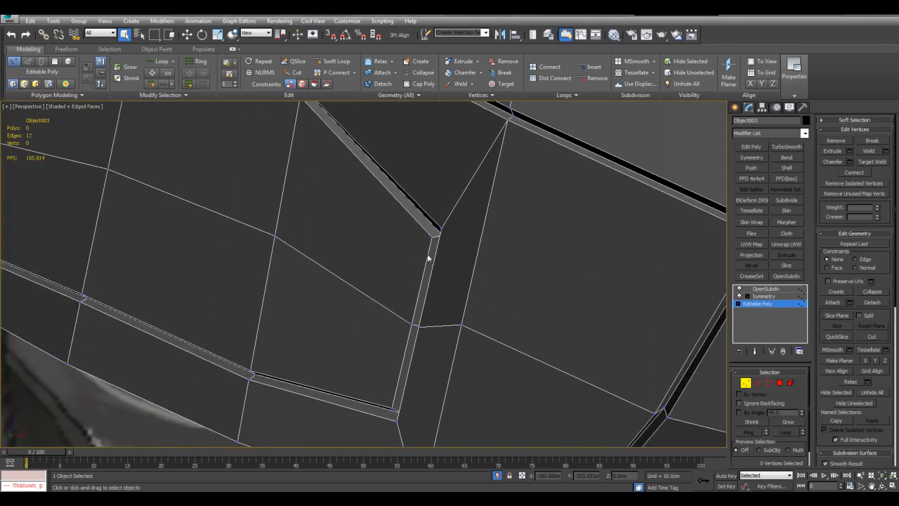
pyautogui.press('2')
pyautogui.scroll(4, 451, 232)
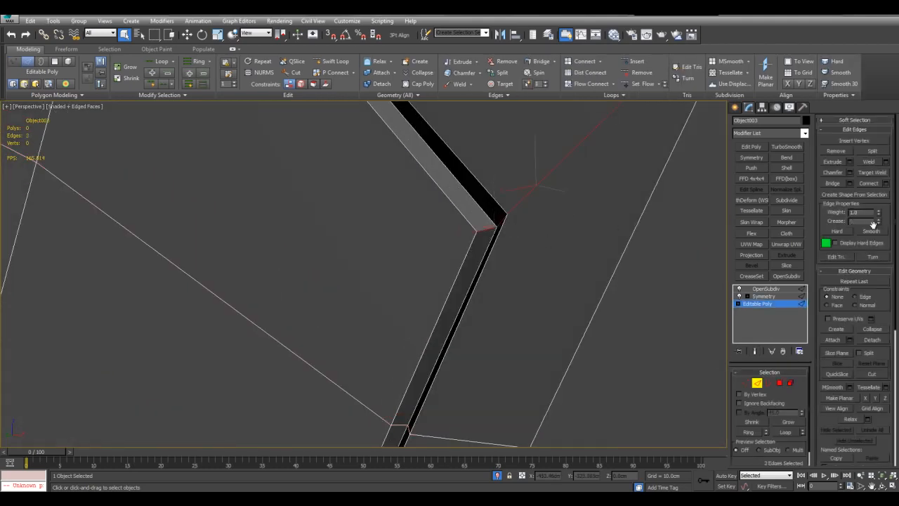
pyautogui.scroll(-8, 449, 169)
pyautogui.press('F4')
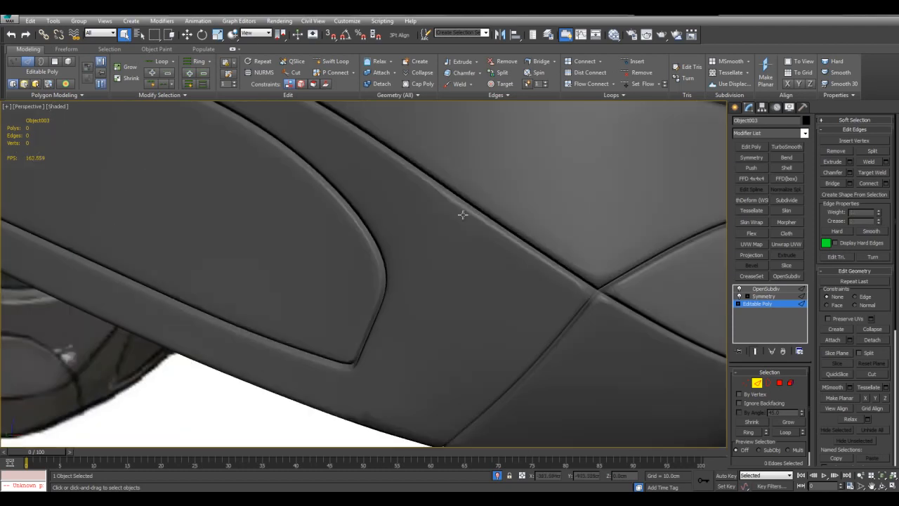
# Slide the recess outline's upper corner vertices along their edges using the edge constraint, and turn the constraint off.
pyautogui.press('F4')
pyautogui.moveTo(401, 261)
pyautogui.keyDown('alt'); pyautogui.mouseDown(button='middle')
pyautogui.moveTo(460, 250)
pyautogui.moveTo(471, 260)
pyautogui.moveTo(456, 245)
pyautogui.moveTo(484, 292)
pyautogui.moveTo(487, 275)
pyautogui.mouseUp(button='middle'); pyautogui.keyUp('alt')
pyautogui.press('1')
pyautogui.scroll(-8, 436, 265)
pyautogui.scroll(8, 487, 275)
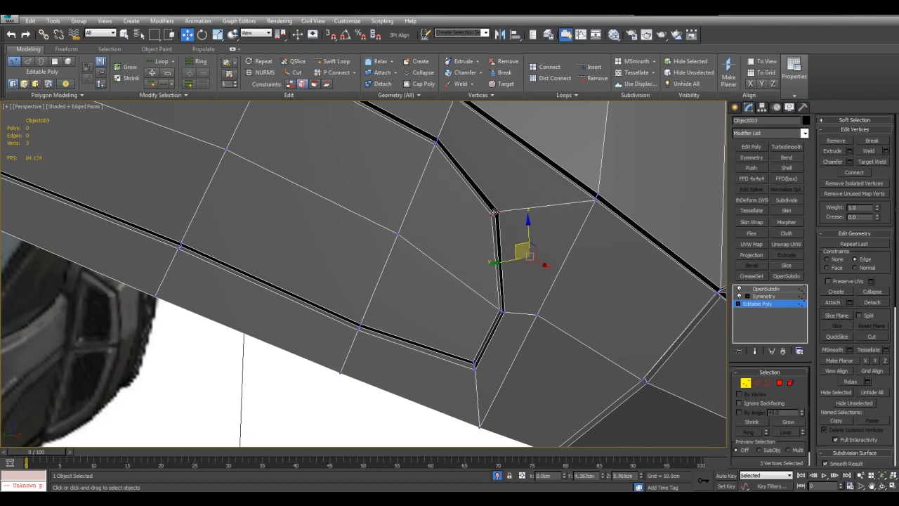
pyautogui.moveTo(478, 193); pyautogui.dragTo(505, 276)
pyautogui.hotkey('shift', 'x')
pyautogui.press('q')
# Leave vertex editing, check the smoothed panel without edged faces, and bring back the other helmet parts.
pyautogui.click(574, 274)
pyautogui.moveTo(519, 238); pyautogui.dragTo(550, 261, button='middle')
pyautogui.press('F4')
pyautogui.scroll(-8, 525, 233)
pyautogui.keyDown('alt'); pyautogui.moveTo(524, 233); pyautogui.dragTo(498, 254, button='middle'); pyautogui.keyUp('alt')
pyautogui.press('1')
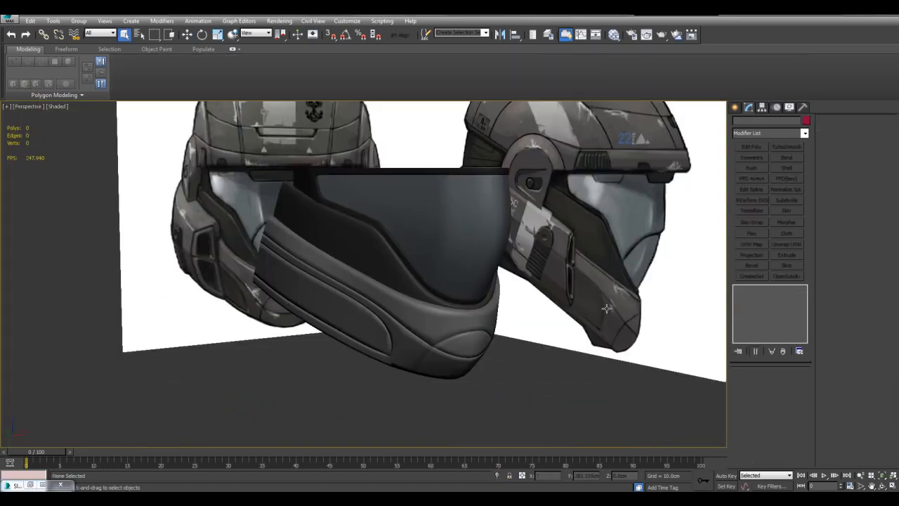
pyautogui.moveTo(572, 255); pyautogui.dragTo(585, 347, button='middle')
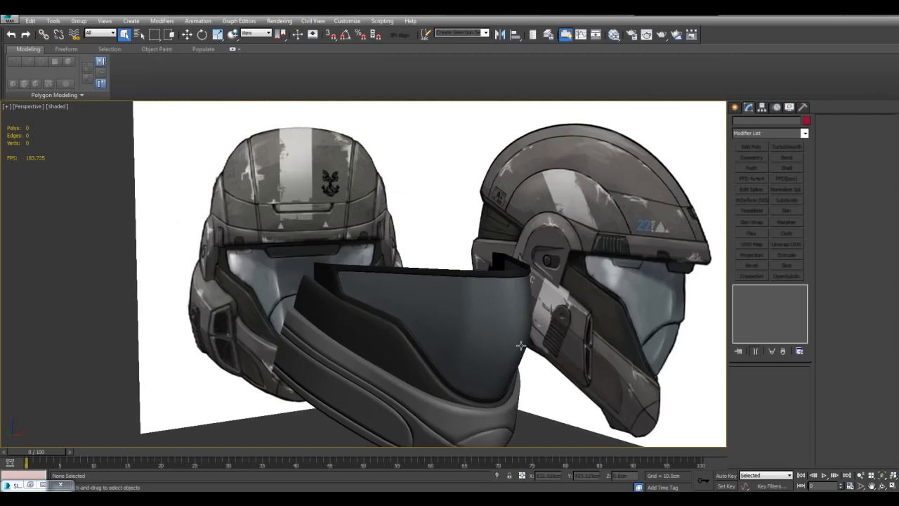